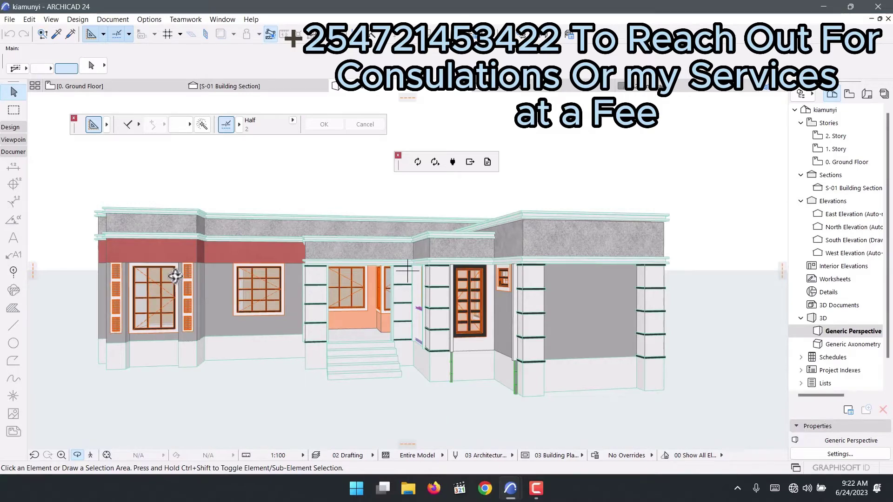
Examine the finished house model in 3D from the front and above, including its downpipes, parapets and roofs
middle_click_drag(175, 274, 542, 262, "shift")
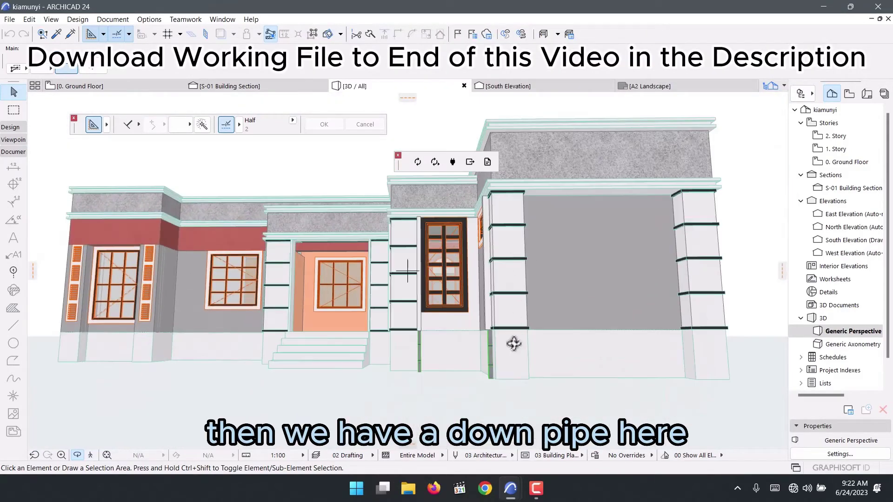
middle_click_drag(513, 343, 541, 205, "shift")
middle_click_drag(559, 261, 441, 303, "shift")
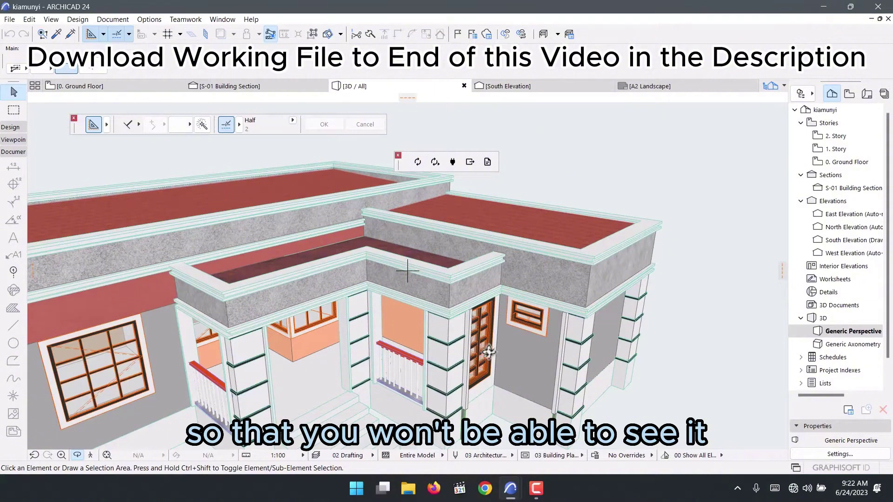
Switch to the class project and examine its brick wall model in 3D from outside, above and below
mouse_move(511, 485)
left_click(541, 443)
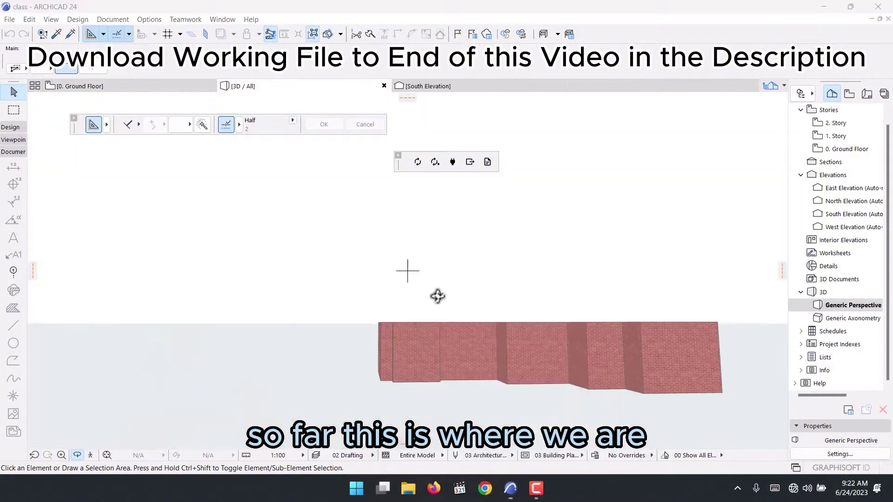
middle_click_drag(273, 262, 315, 272, "shift")
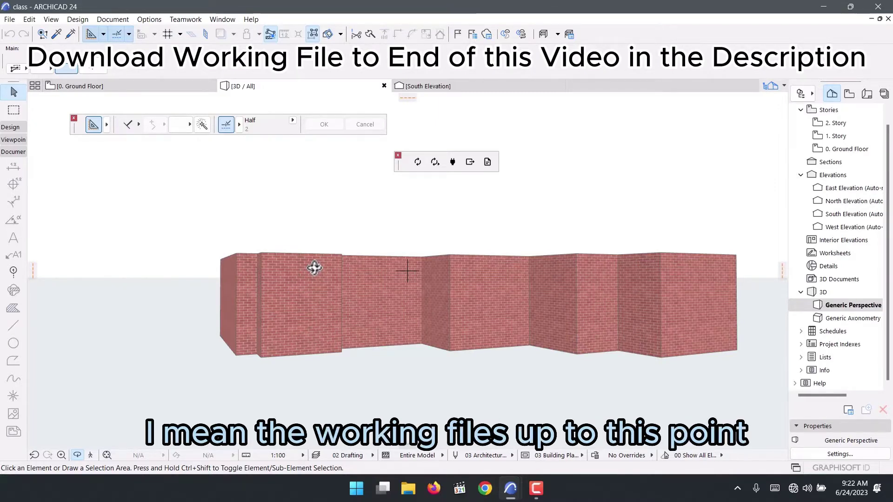
scroll(426, 319, "up", 3)
scroll(383, 295, "down", 2)
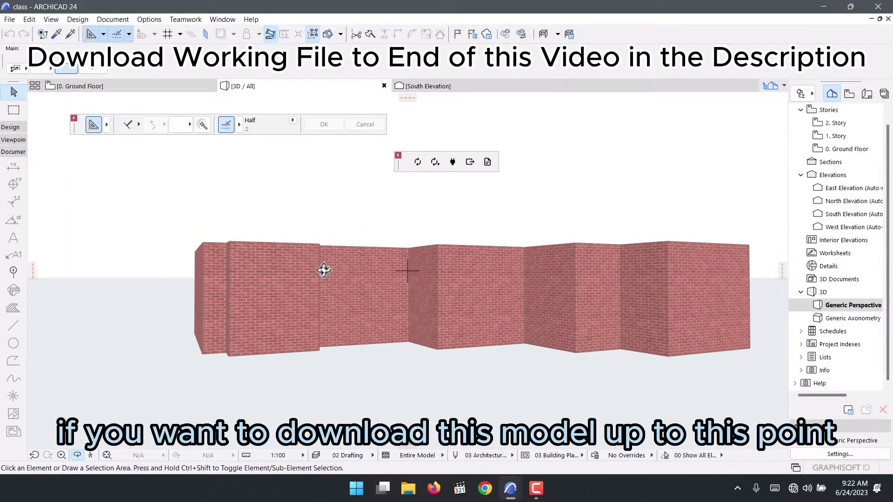
left_click_drag(323, 271, 424, 343)
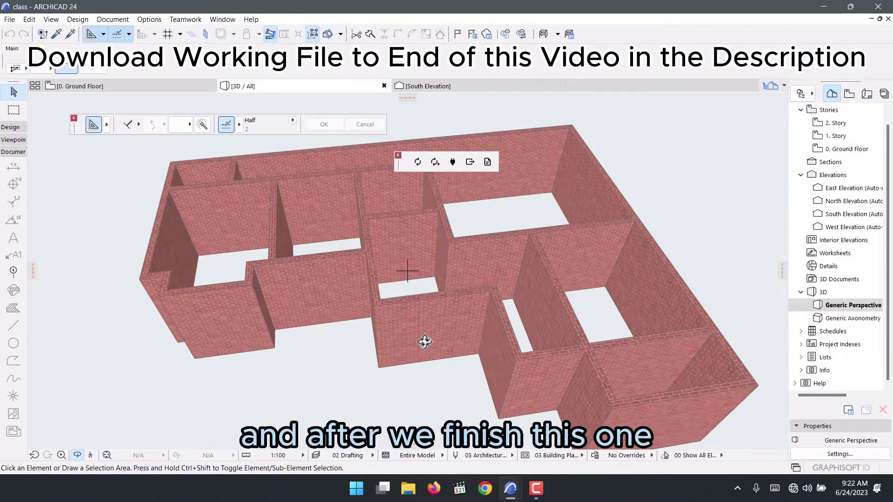
left_click_drag(425, 342, 377, 284)
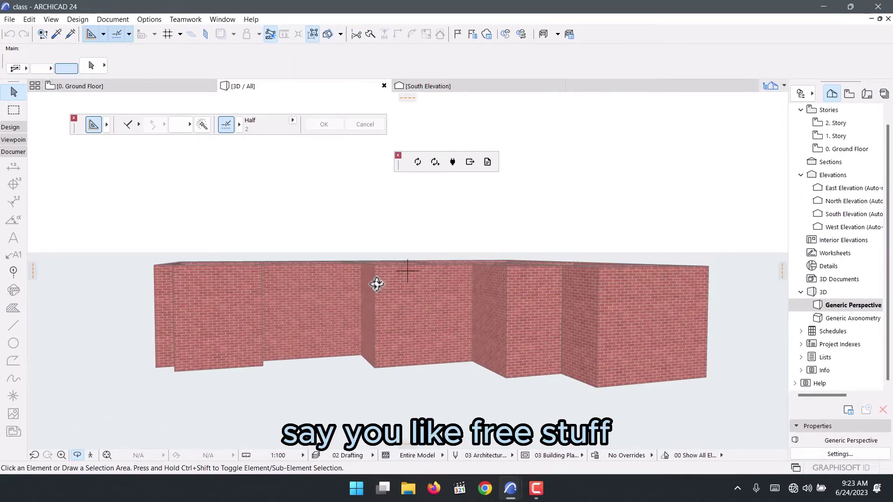
left_click_drag(257, 192, 124, 99)
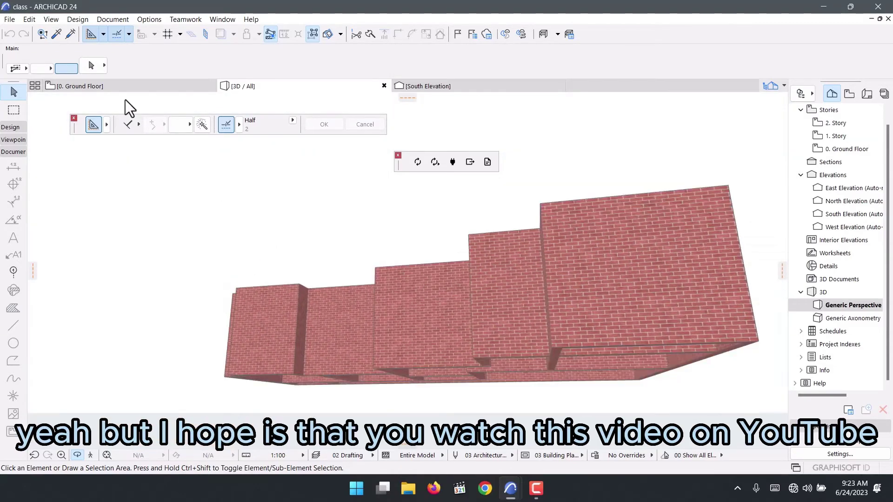
Open the Ground Floor plan and examine the wall layout, including the bay projection, the rooms and the stepped front walls
left_click(122, 88)
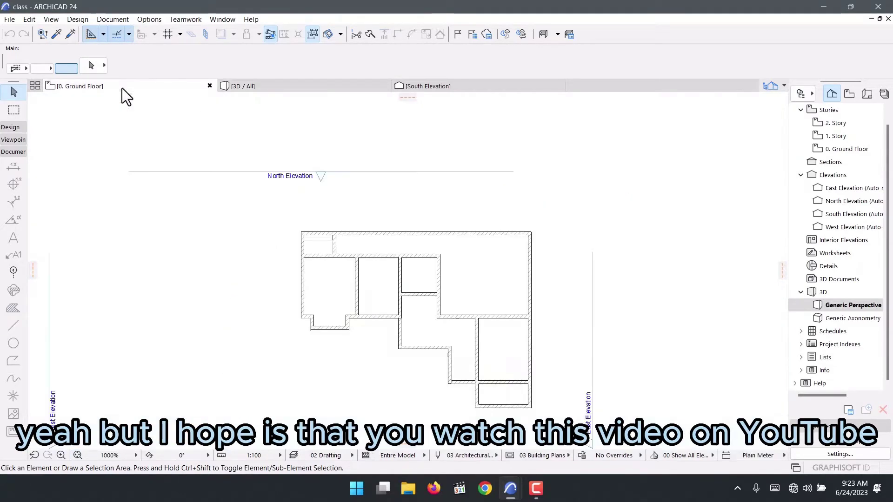
scroll(354, 313, "up", 5)
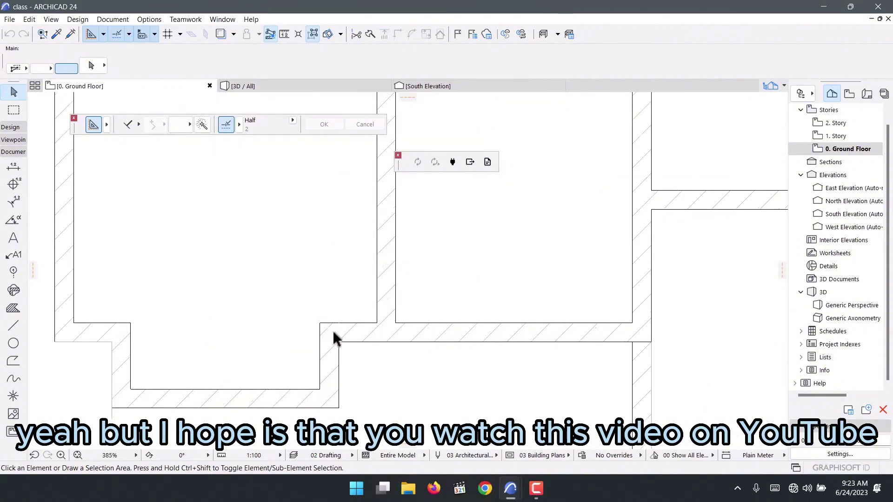
scroll(311, 272, "down", 4)
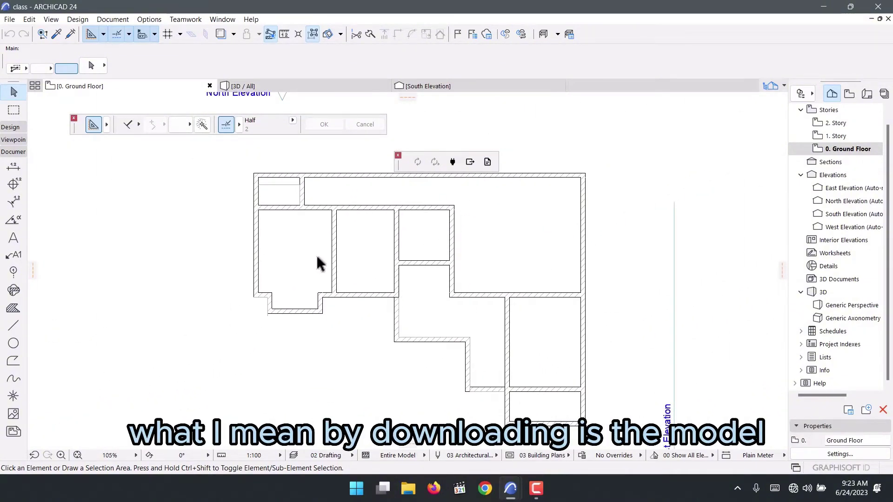
scroll(484, 369, "up", 3)
scroll(431, 303, "down", 3)
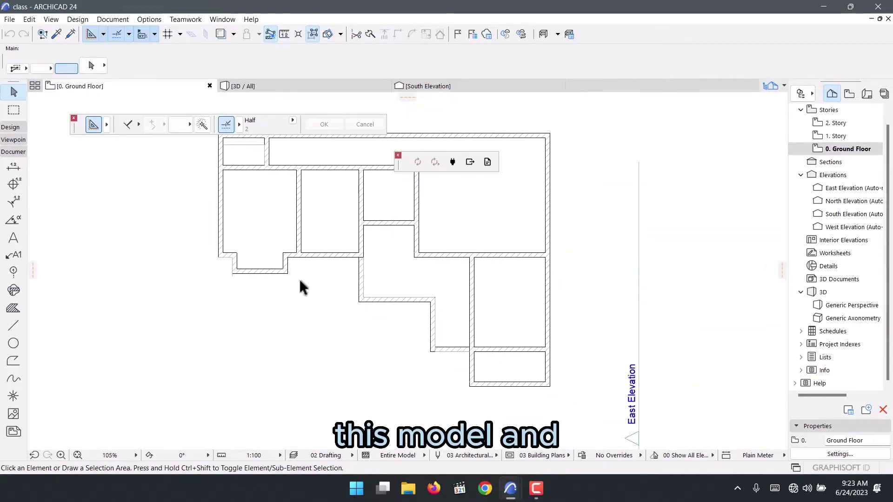
scroll(205, 239, "up", 5)
scroll(213, 295, "down", 2)
scroll(249, 349, "up", 5)
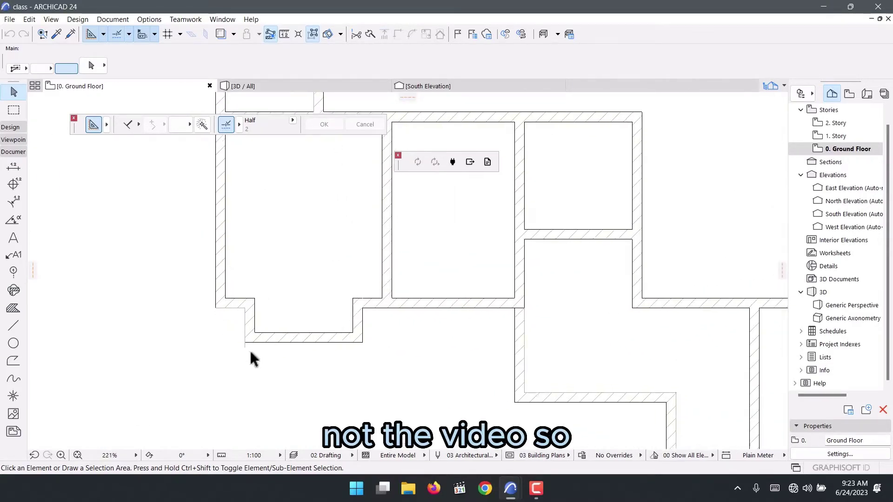
left_click(236, 337)
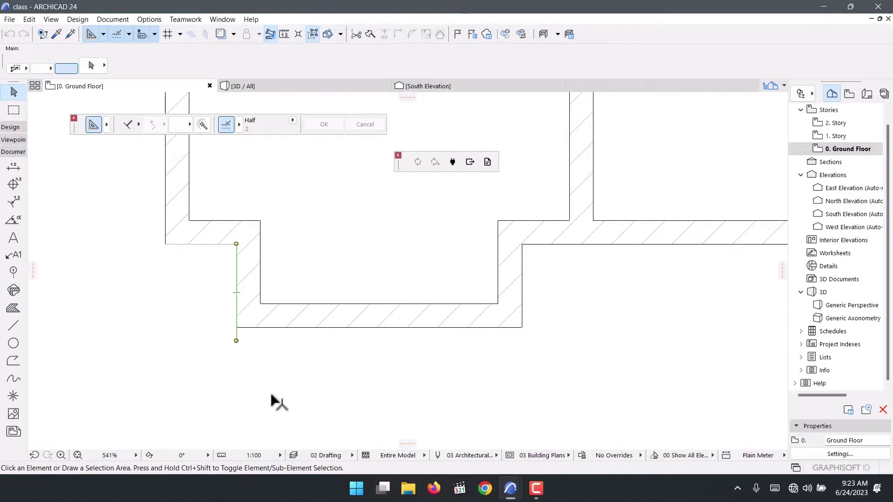
left_click(306, 393)
scroll(292, 393, "down", 4)
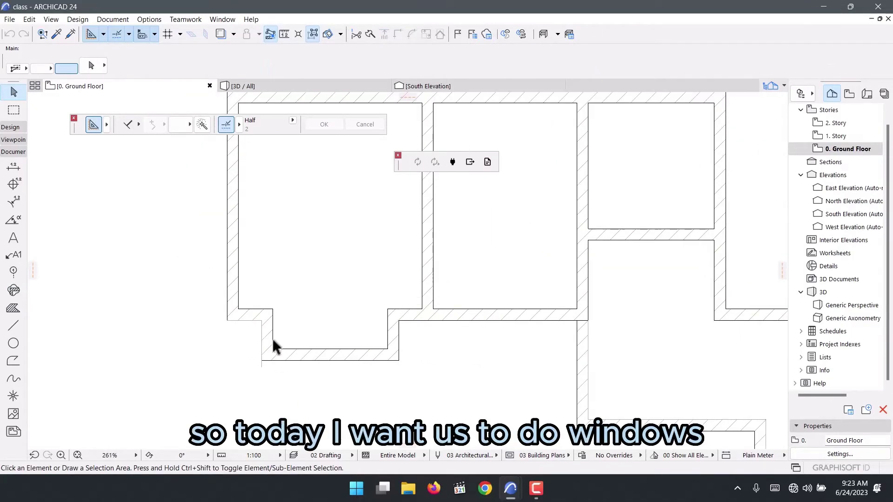
scroll(271, 325, "down", 2)
scroll(286, 316, "up", 2)
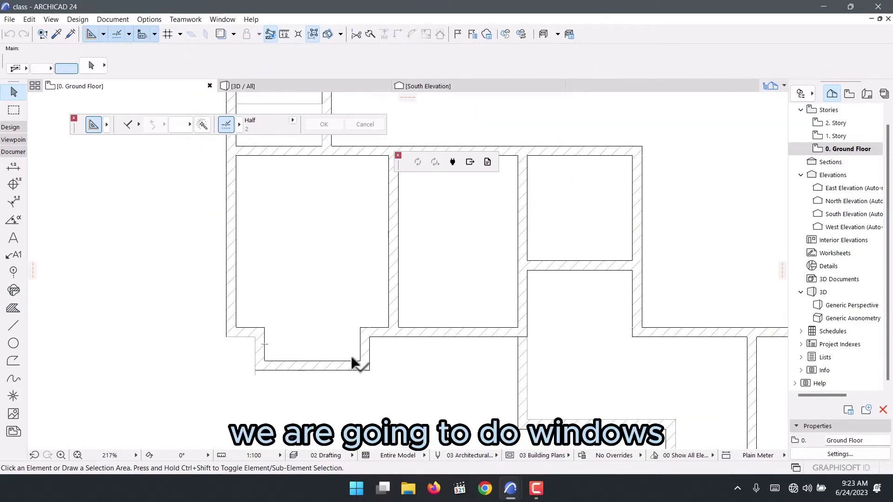
scroll(363, 375, "down", 3)
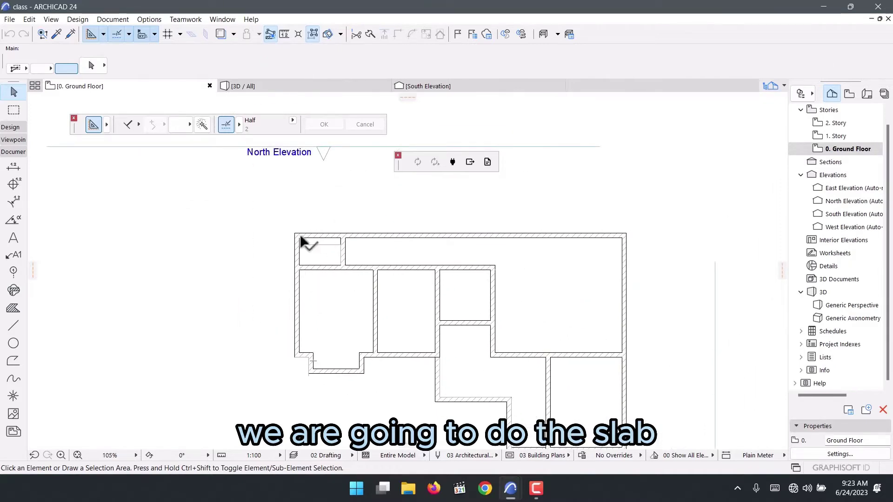
scroll(424, 299, "down", 2)
scroll(425, 233, "up", 4)
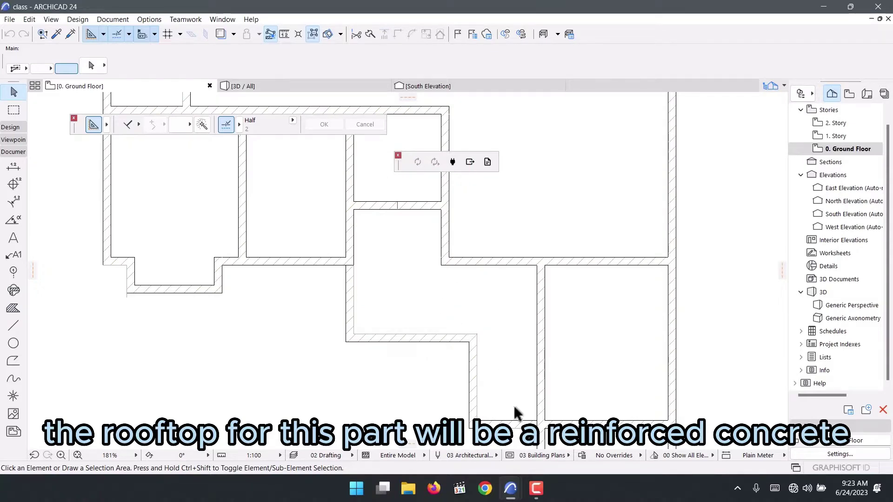
scroll(243, 199, "down", 3)
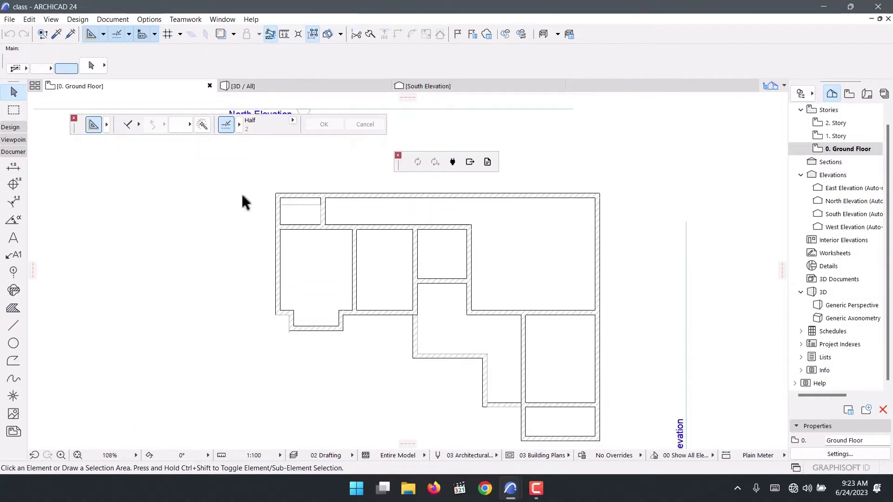
scroll(365, 346, "up", 5)
scroll(289, 363, "down", 4)
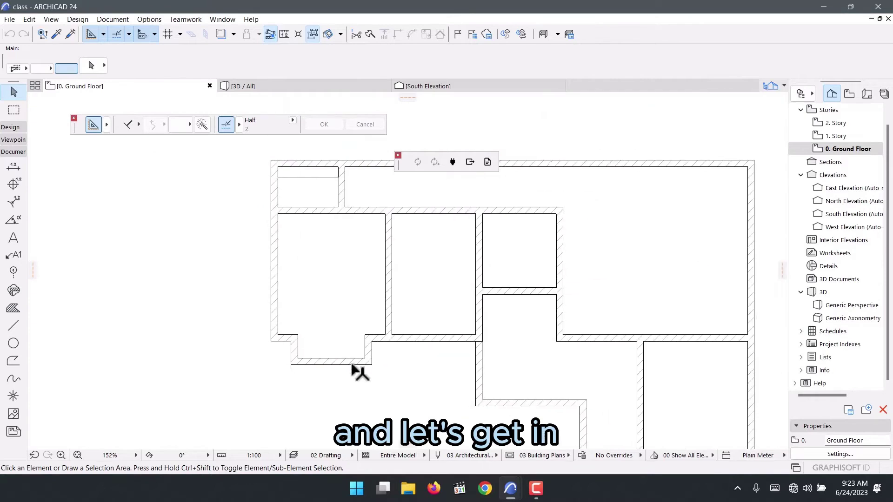
scroll(247, 319, "up", 6)
scroll(414, 314, "down", 3)
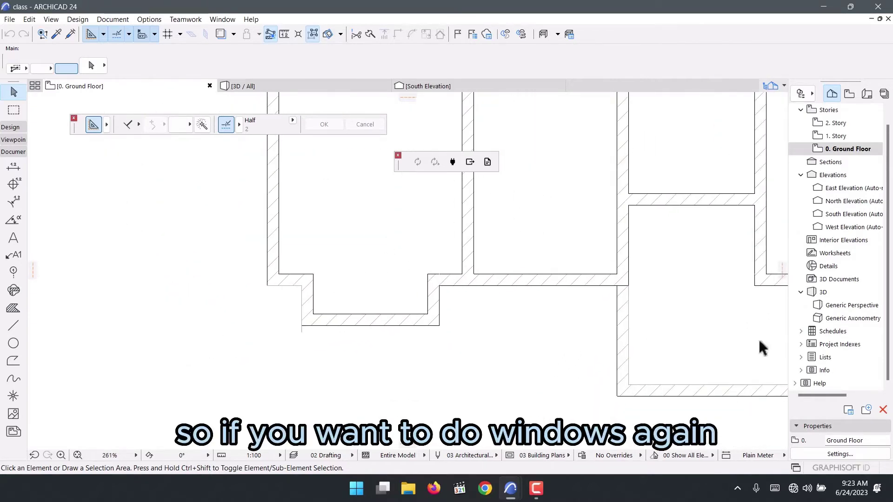
scroll(509, 257, "down", 2)
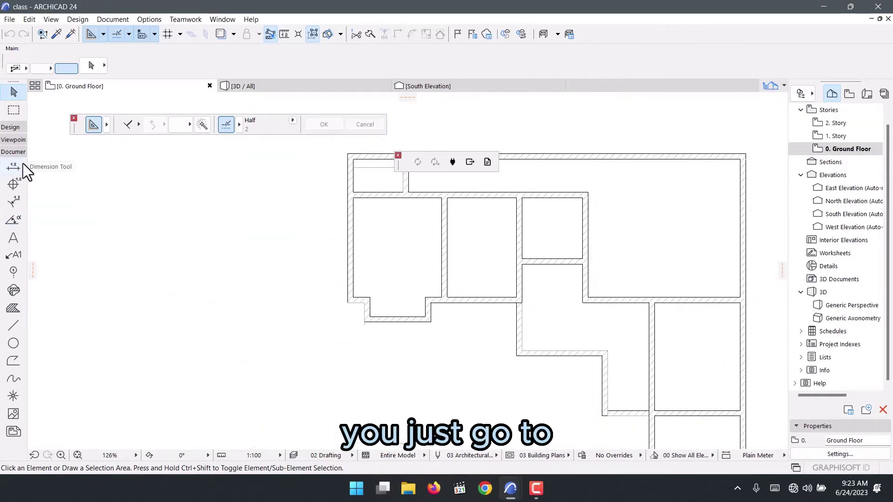
Activate the Window tool, open its default settings and look through the Basic Windows 24 library
left_click(11, 127)
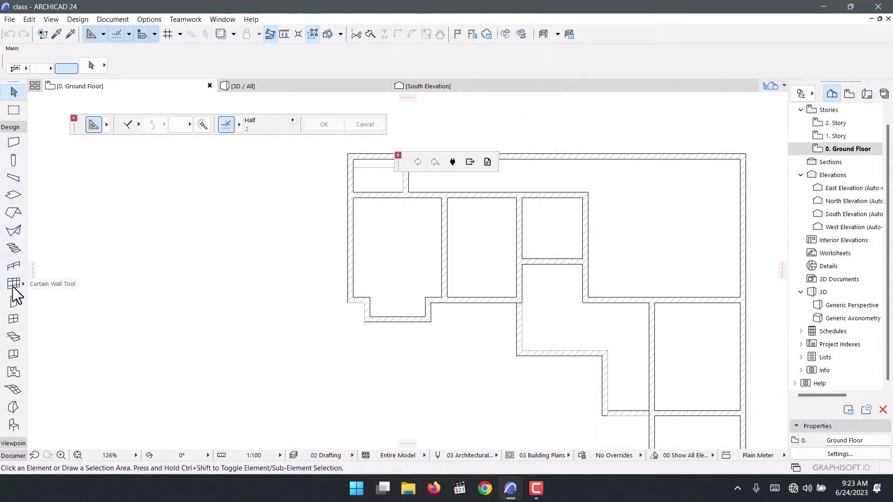
left_click(12, 320)
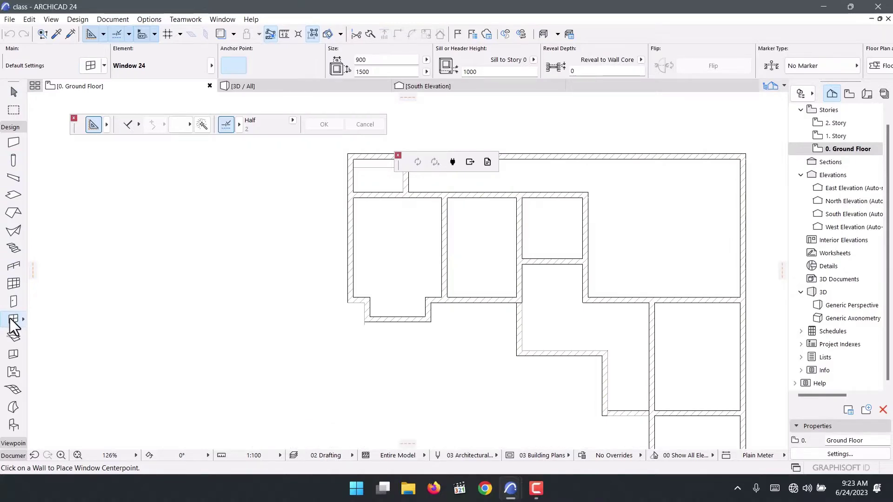
double_click(13, 320)
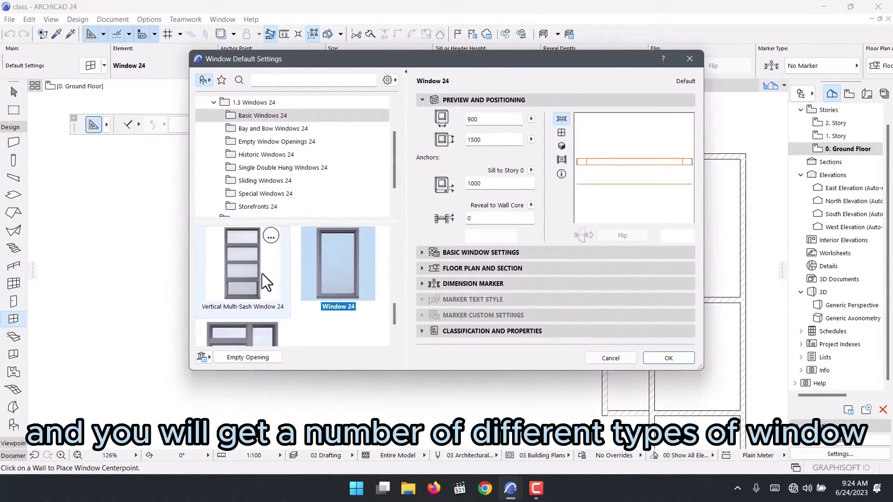
scroll(233, 264, "down", 3)
scroll(344, 186, "down", 1)
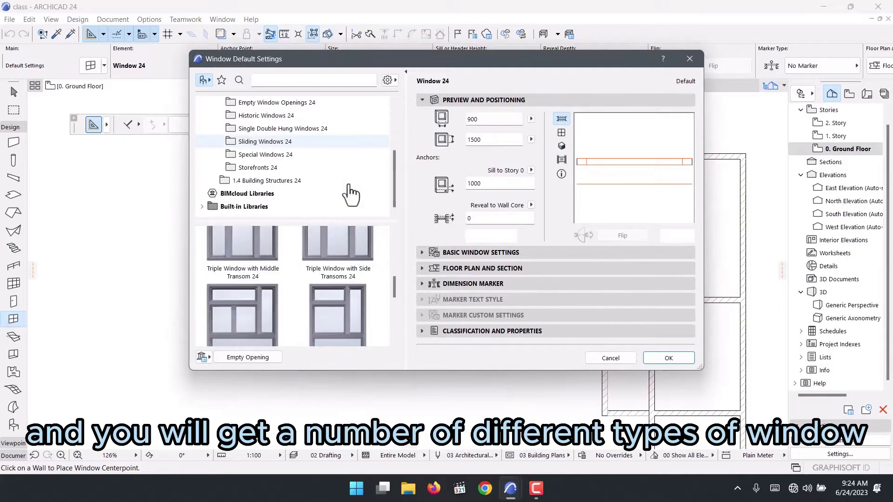
Search the window library for "all" and browse the available window types
left_click(294, 81)
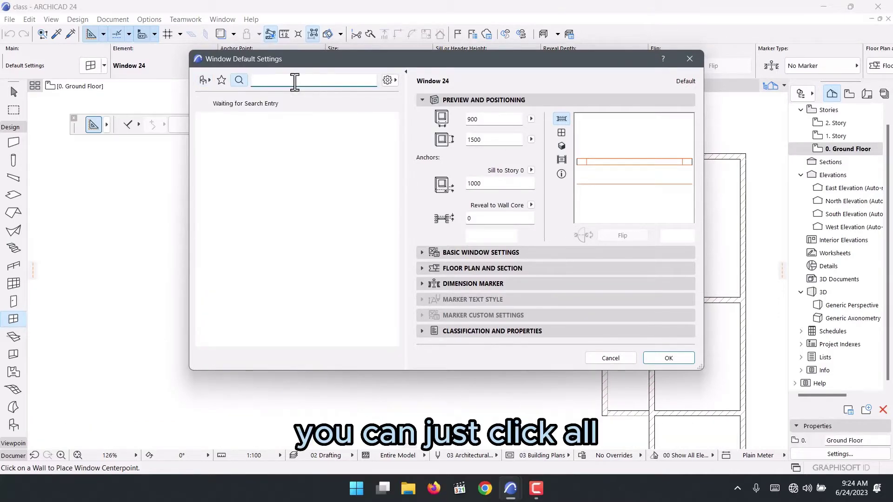
type("all")
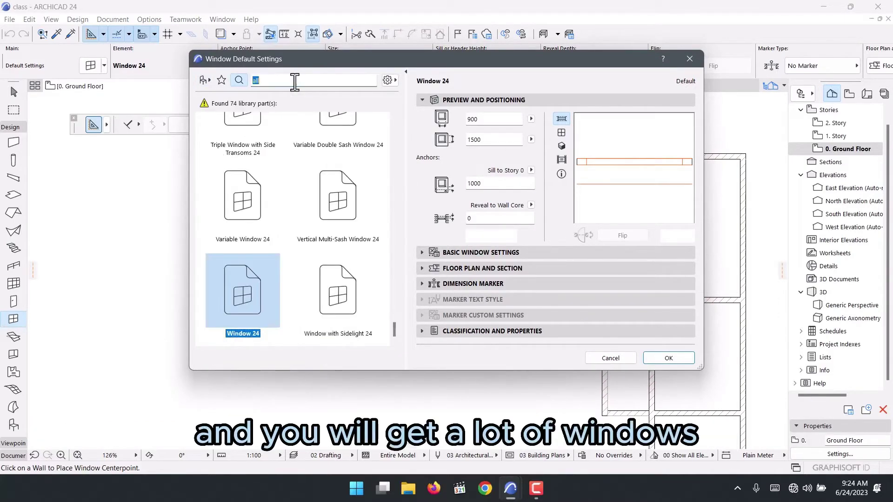
scroll(260, 155, "up", 2)
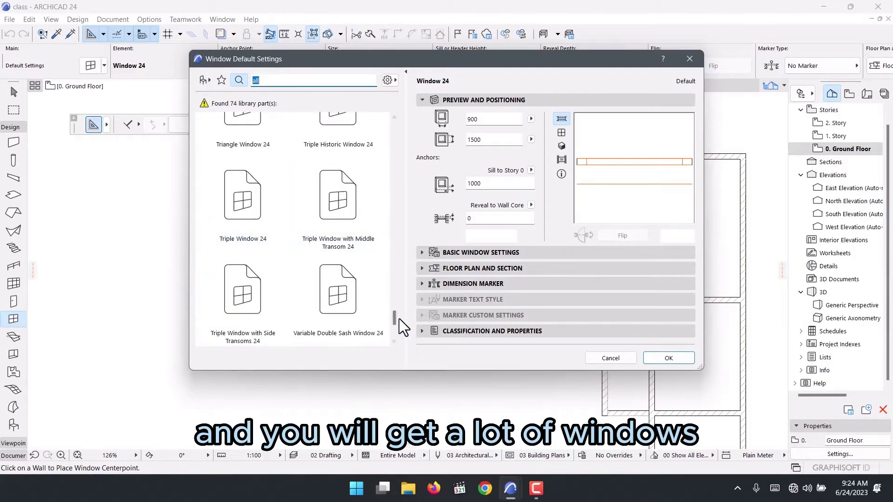
left_click_drag(394, 317, 395, 262)
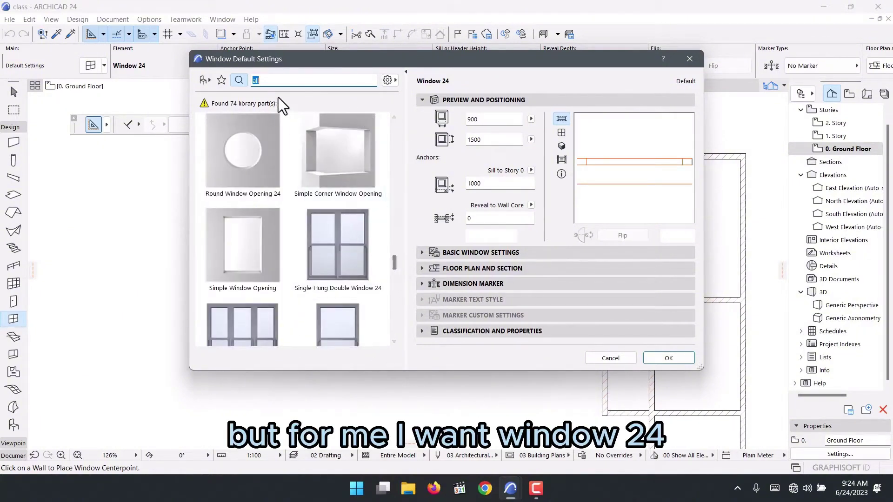
Search the window library for "window" and locate the Window 24 type
type("w")
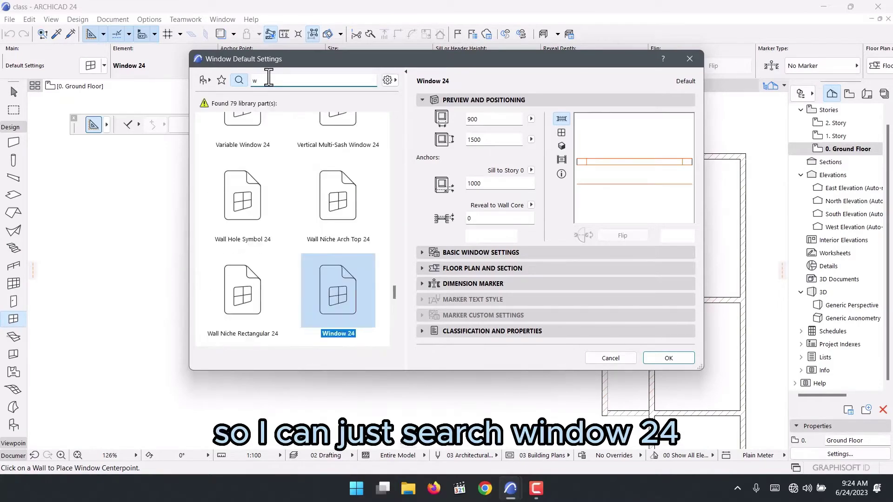
type("indow")
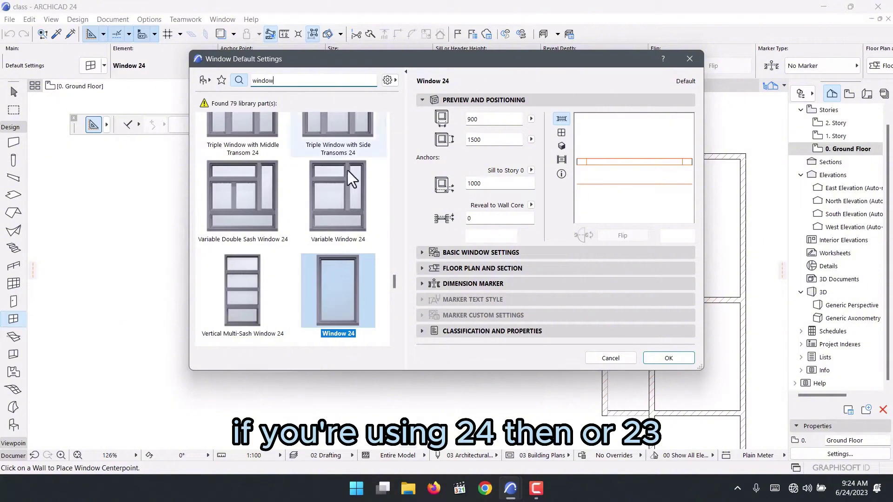
left_click_drag(396, 283, 395, 286)
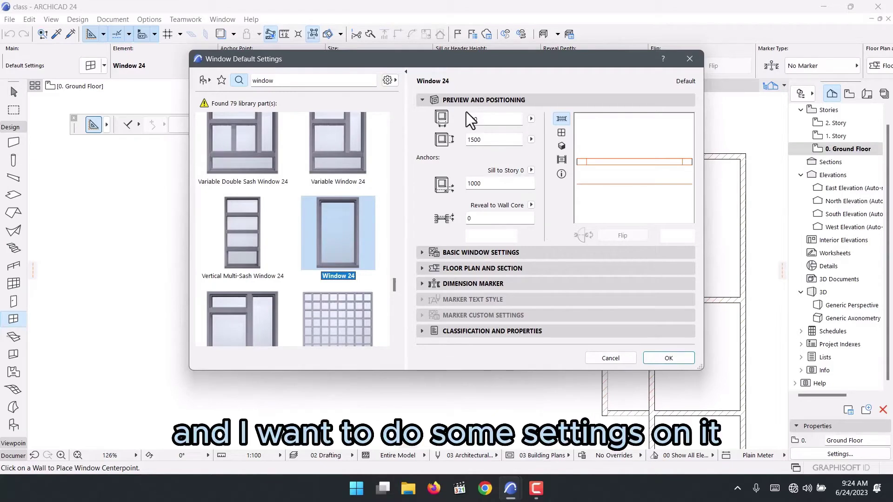
Set Window 24's default width to 1400 and its sill height to Story 0 to 700, and accept the settings
left_click_drag(485, 119, 458, 116)
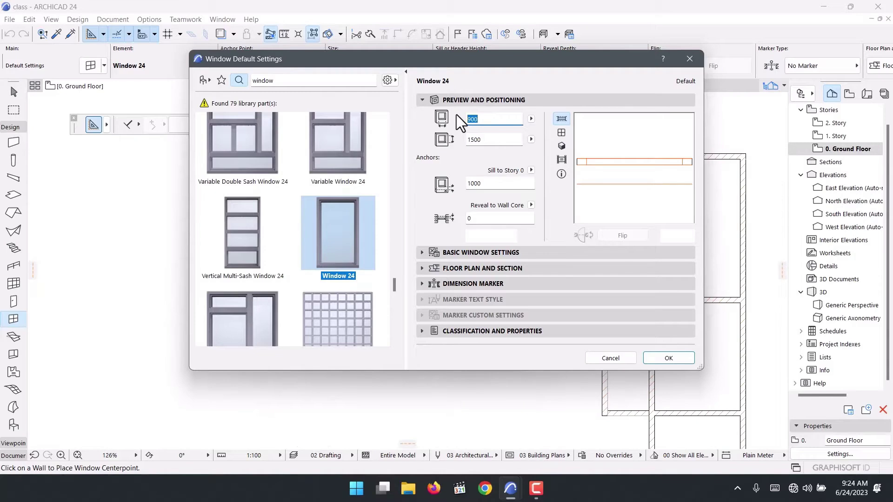
left_click_drag(505, 139, 460, 122)
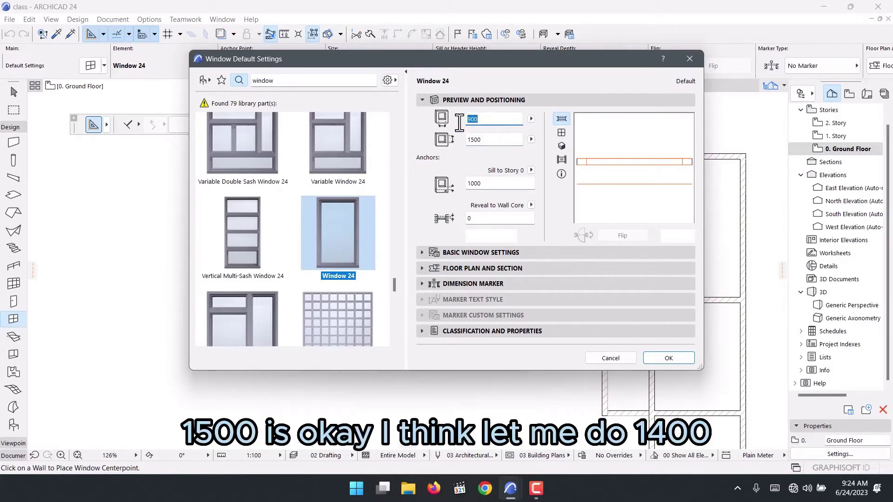
type("14")
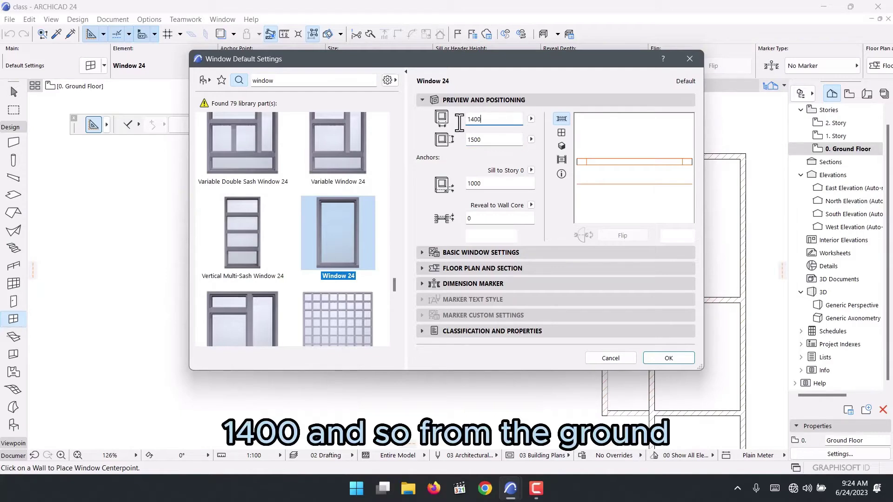
type("00")
left_click(491, 183)
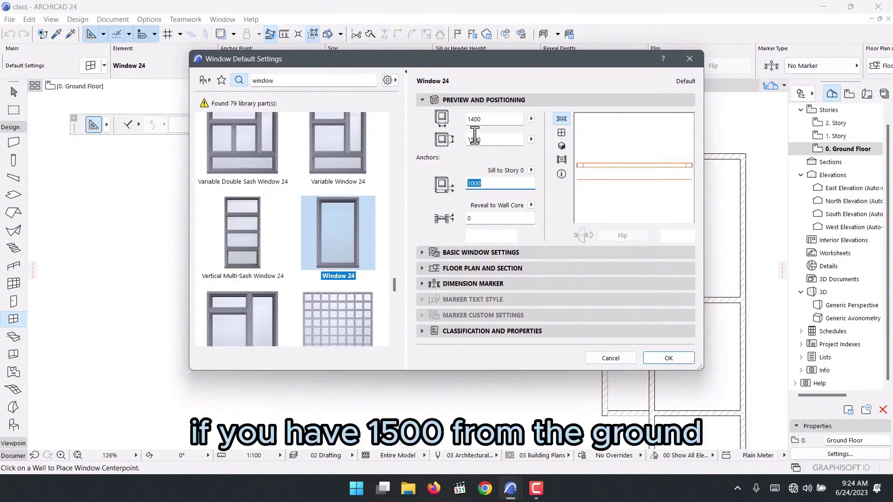
left_click(483, 143)
double_click(471, 184)
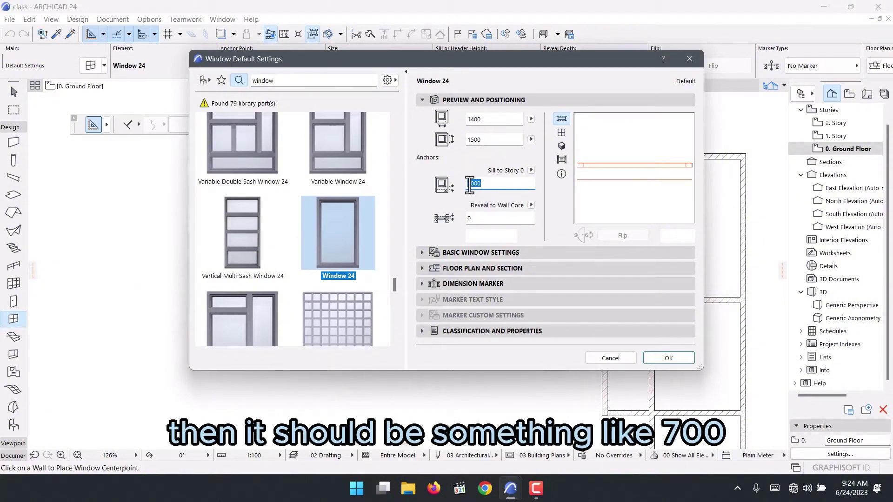
type("700")
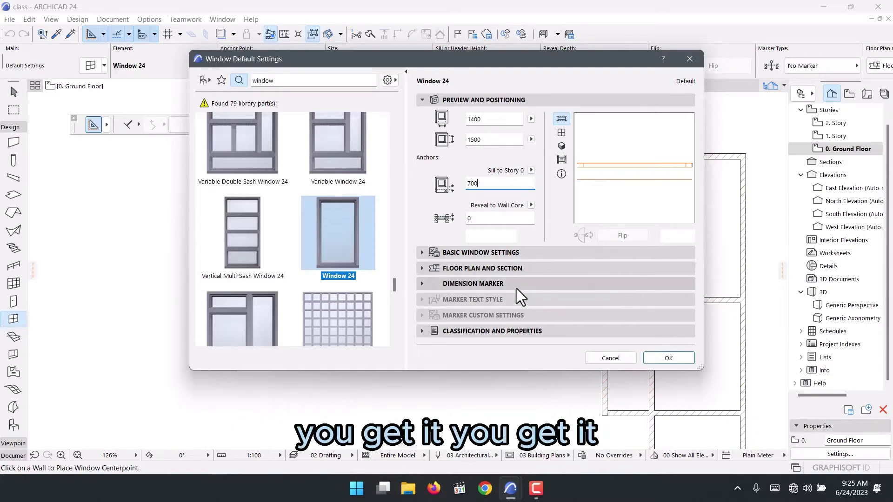
left_click(496, 254)
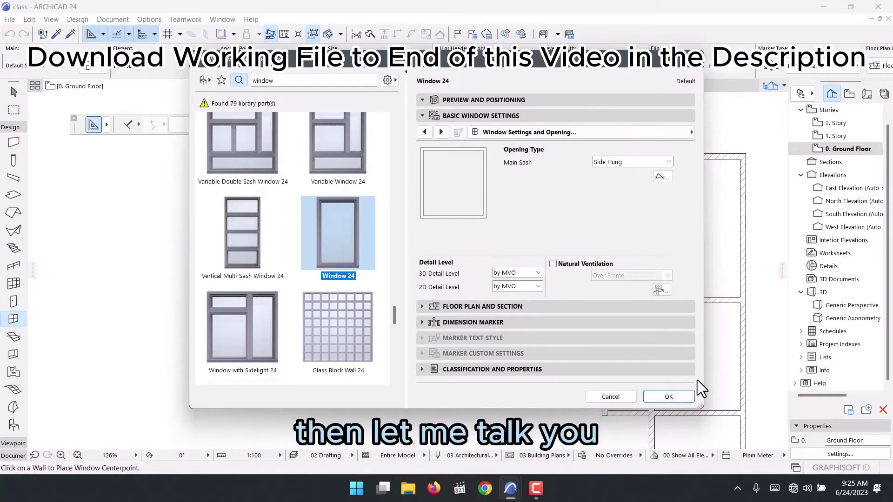
left_click(668, 396)
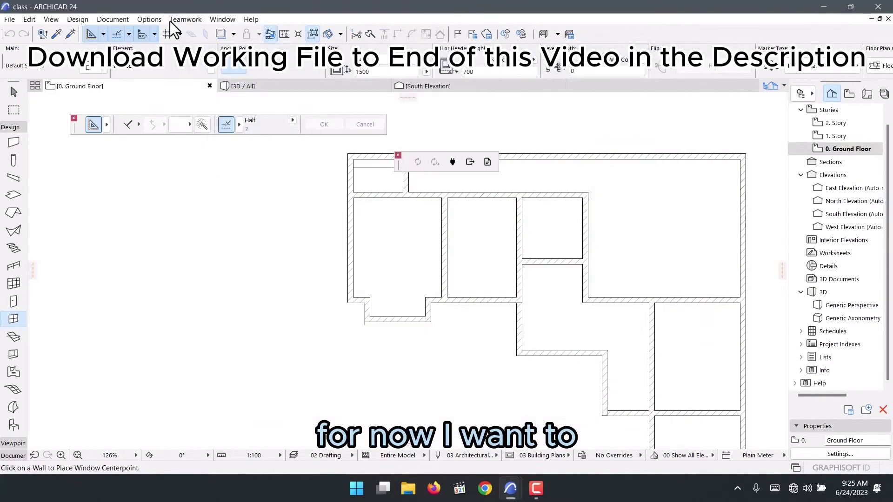
left_click(156, 23)
mouse_move(205, 34)
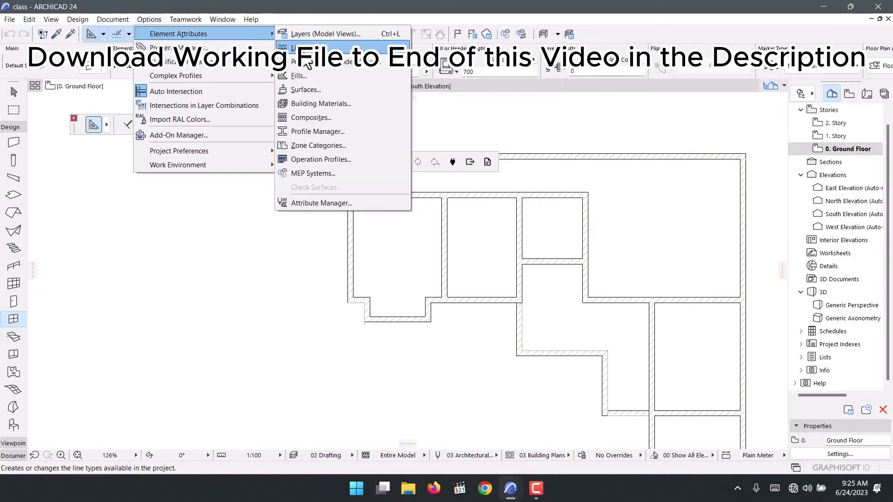
left_click(314, 87)
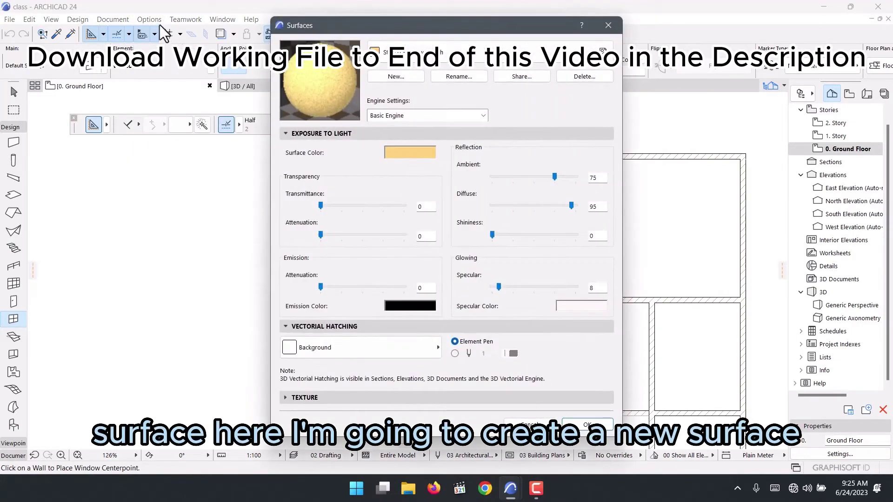
left_click(607, 25)
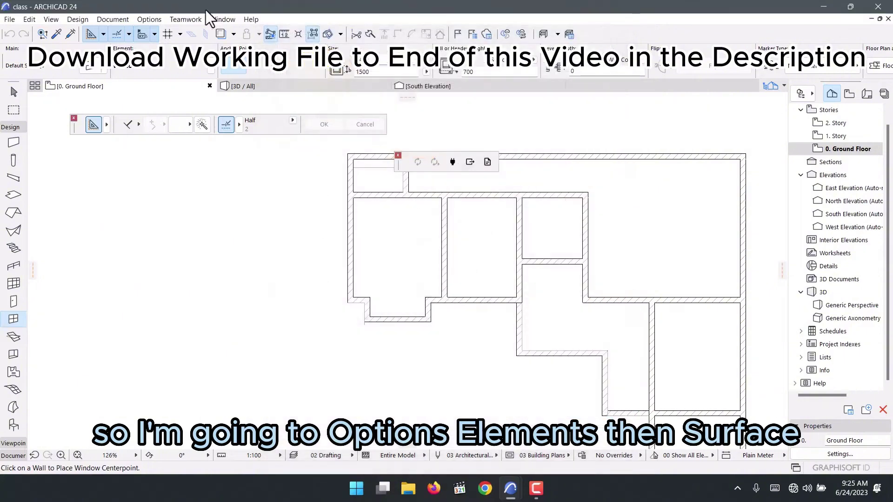
left_click(157, 18)
mouse_move(163, 34)
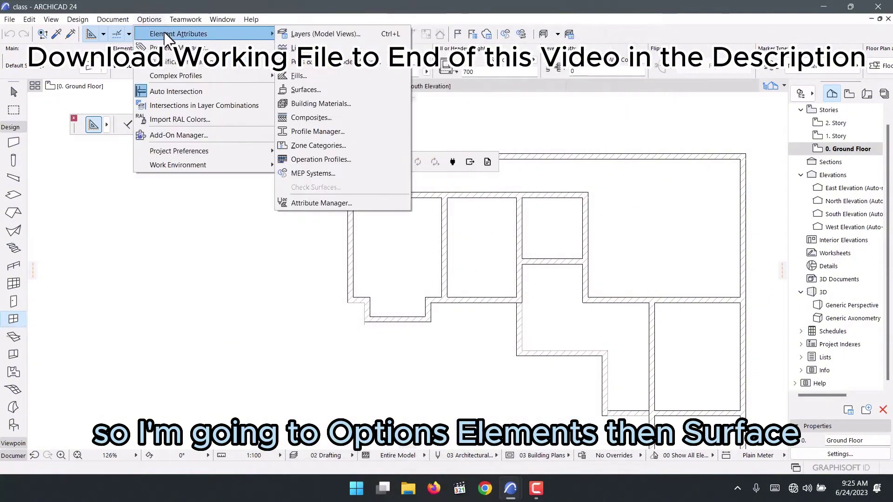
left_click(301, 100)
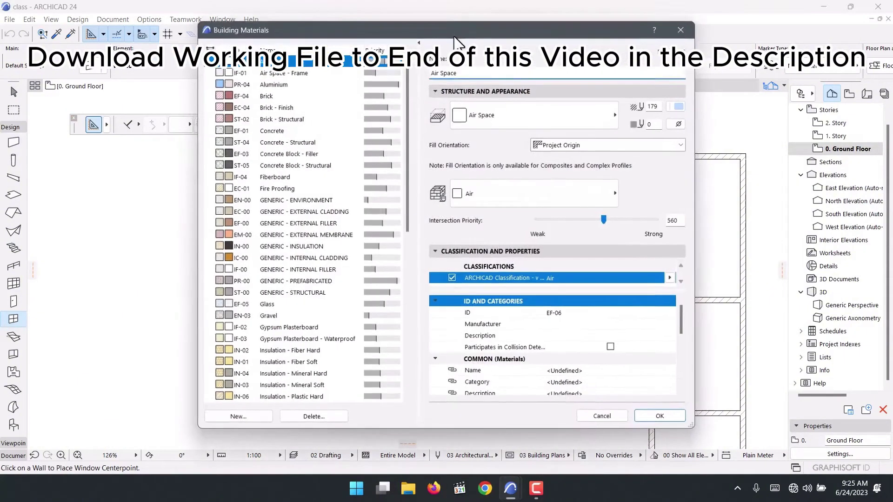
left_click(682, 28)
Create a new surface named "Paint - Glossy White C 01" by duplicating the Paint - Glossy White surface
left_click(149, 19)
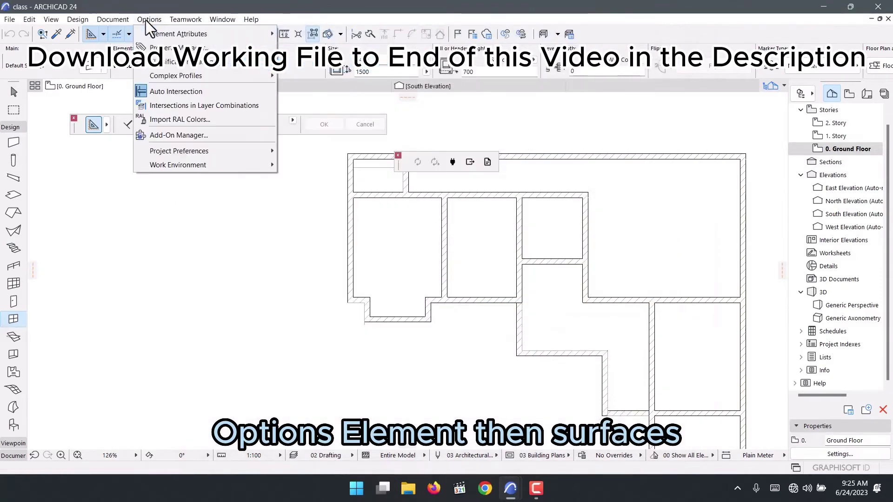
mouse_move(167, 34)
left_click(303, 87)
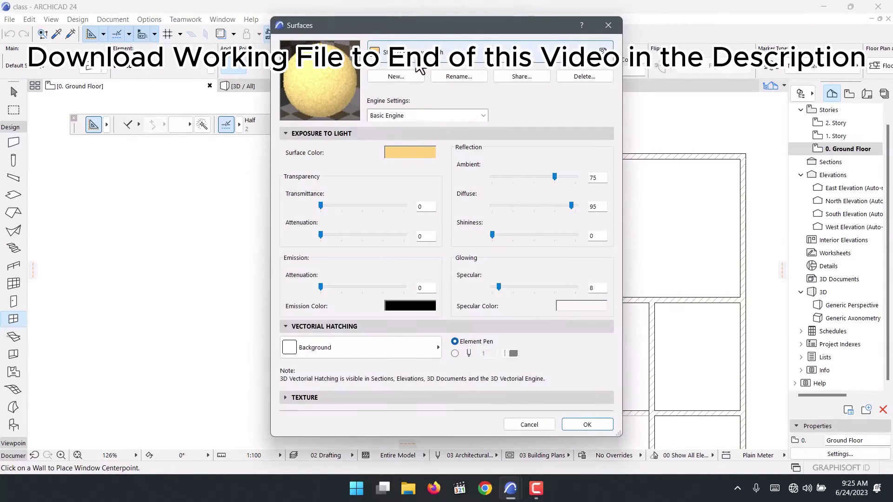
left_click(454, 52)
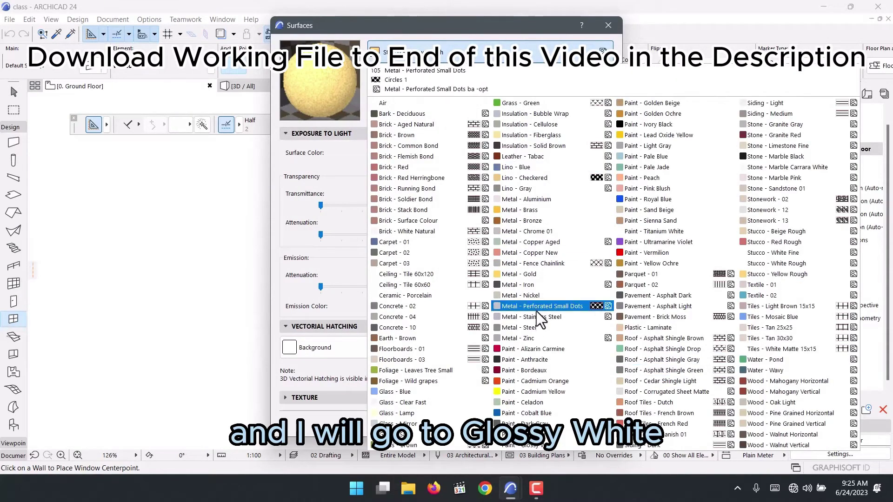
left_click(520, 445)
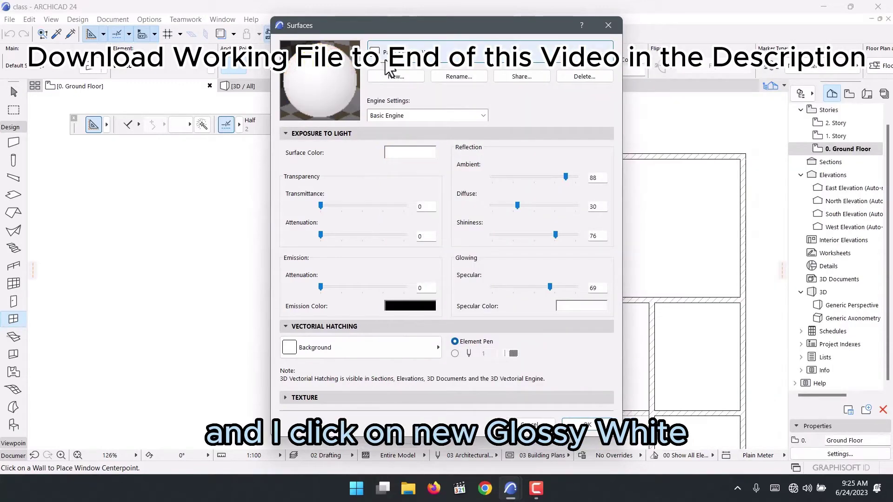
left_click(395, 76)
left_click_drag(486, 143, 443, 143)
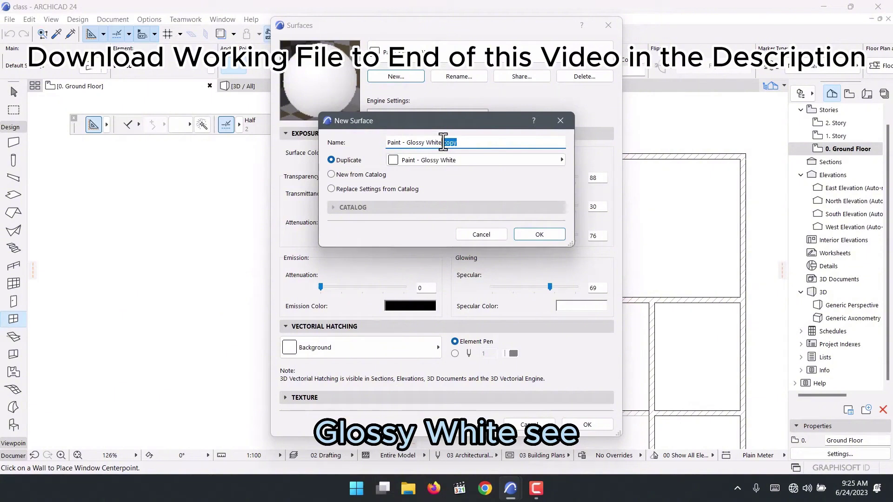
key("BackSpace")
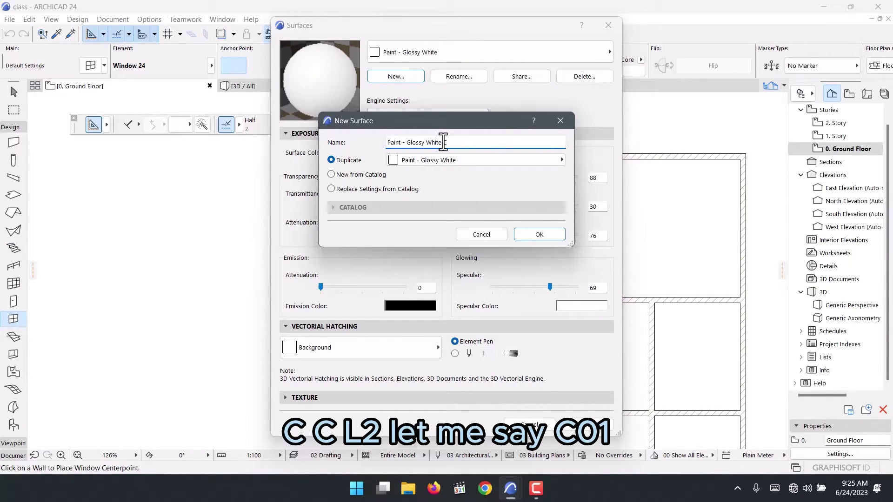
type("C01")
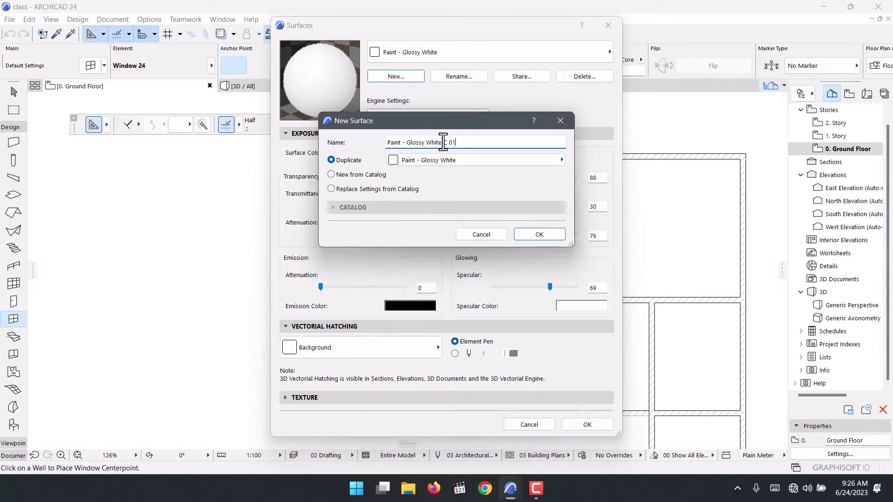
left_click(546, 237)
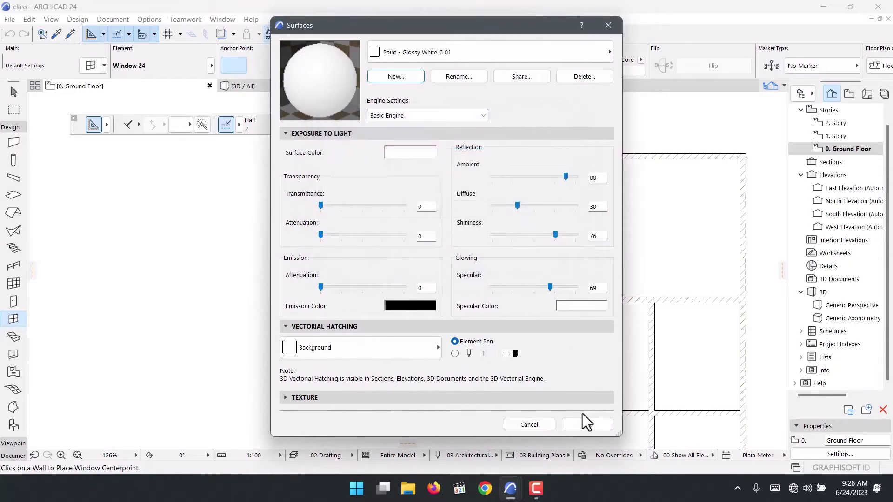
left_click(580, 424)
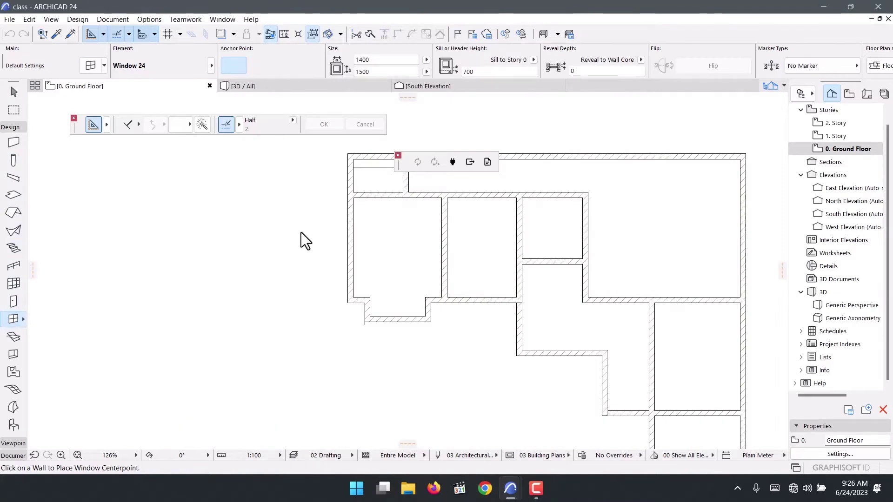
Reopen the window default settings and change Window 24's sash type to H-V Grid in the sash options
key("ctrl+t")
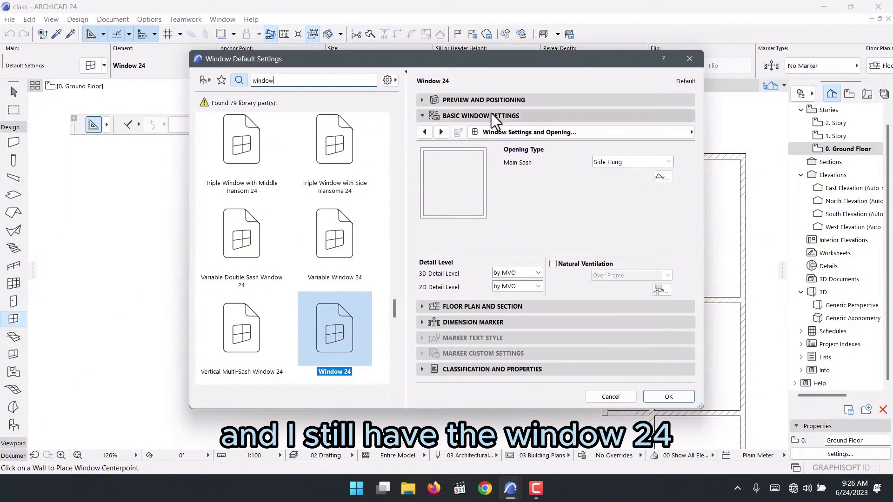
left_click(483, 99)
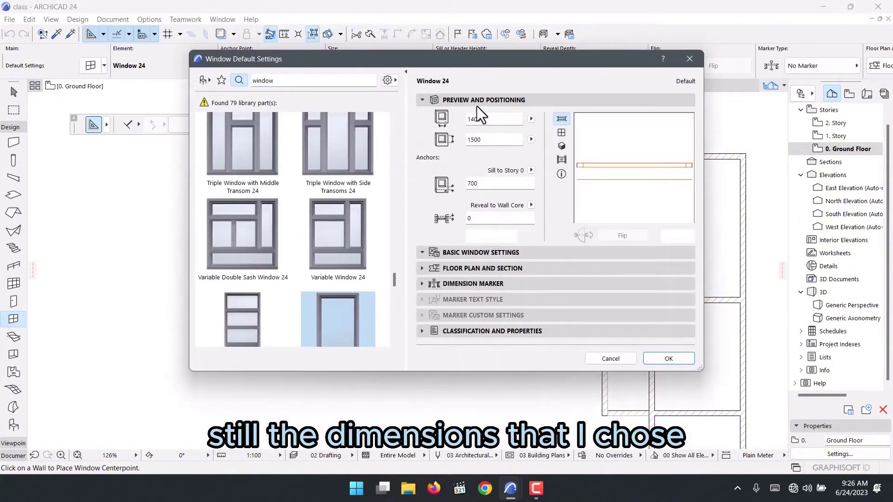
left_click(487, 252)
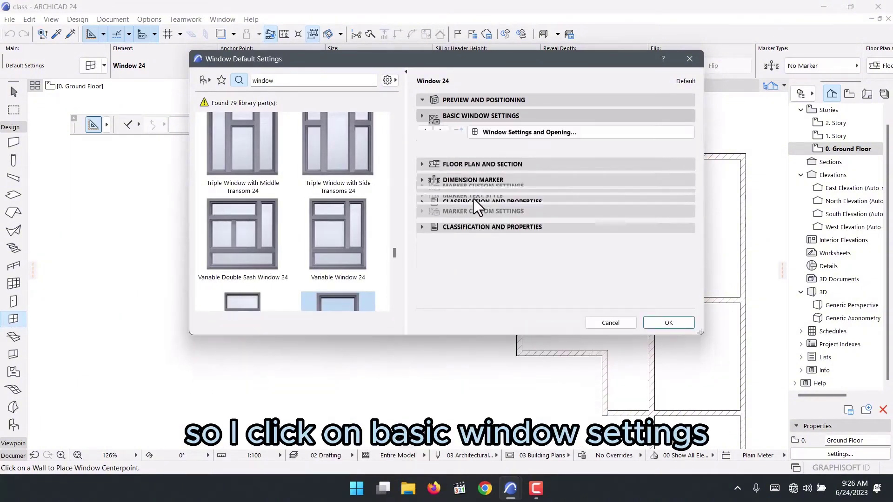
left_click(440, 134)
left_click(441, 133)
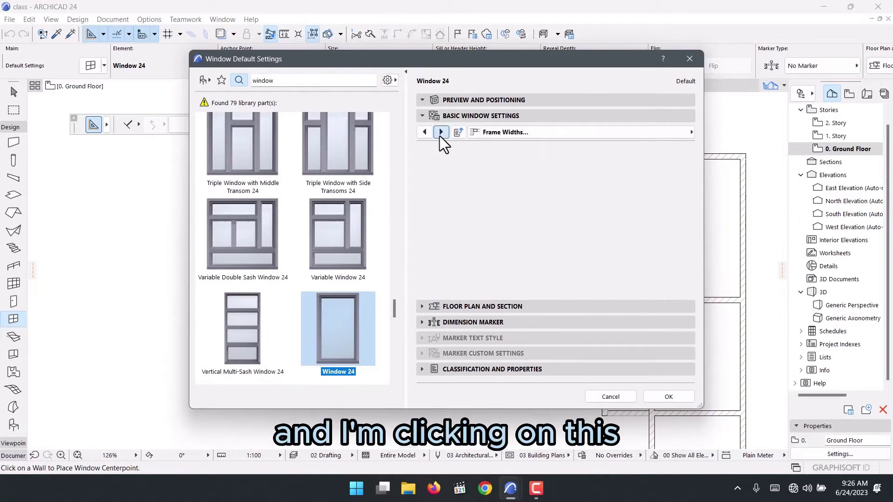
left_click(441, 132)
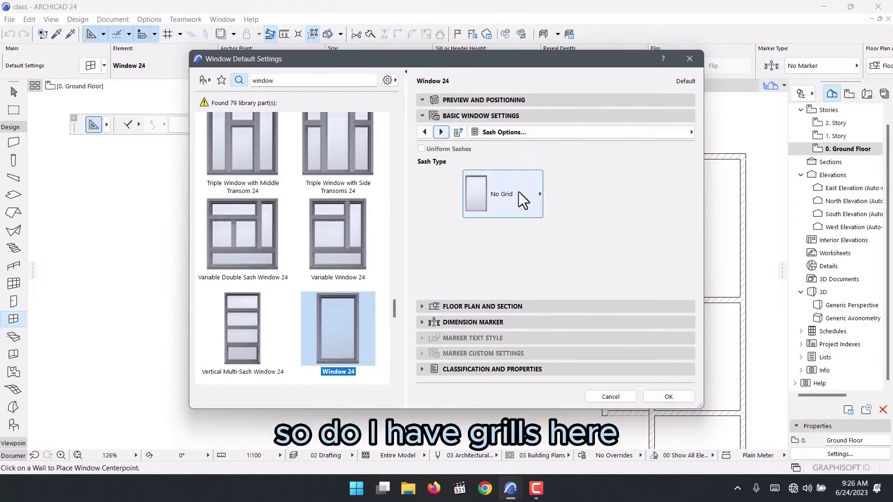
left_click(537, 208)
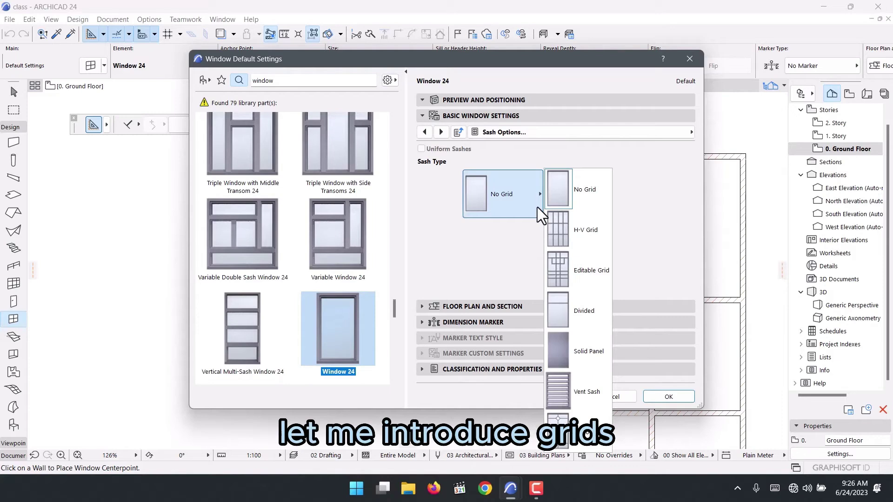
left_click(590, 233)
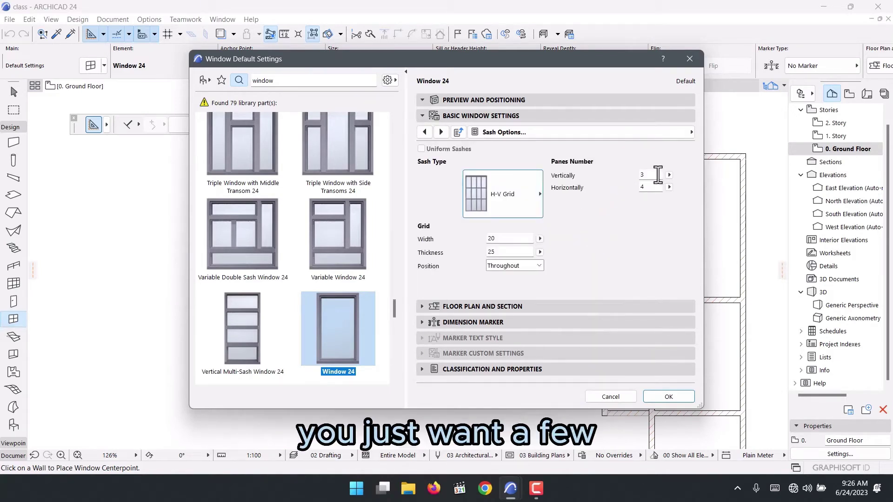
Set the sash grid's width and thickness to 35 and its horizontal panes number to 2, and proceed to the handle options
left_click(509, 238)
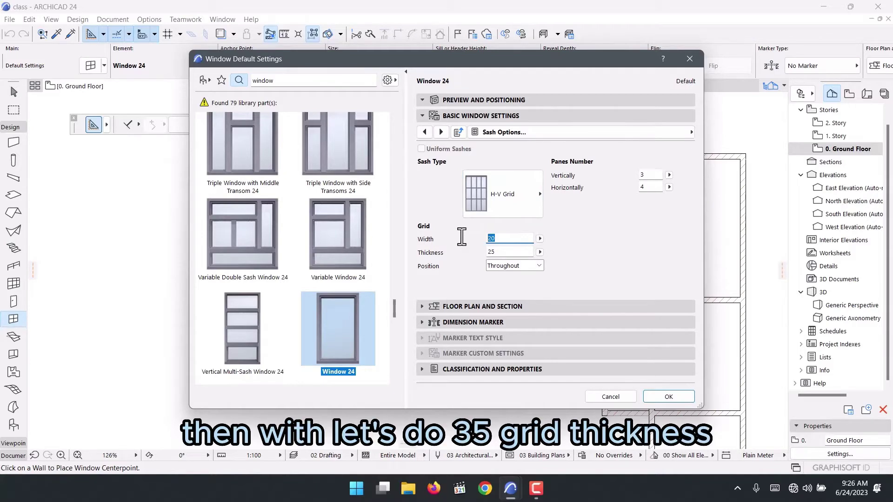
type("35")
left_click(489, 251)
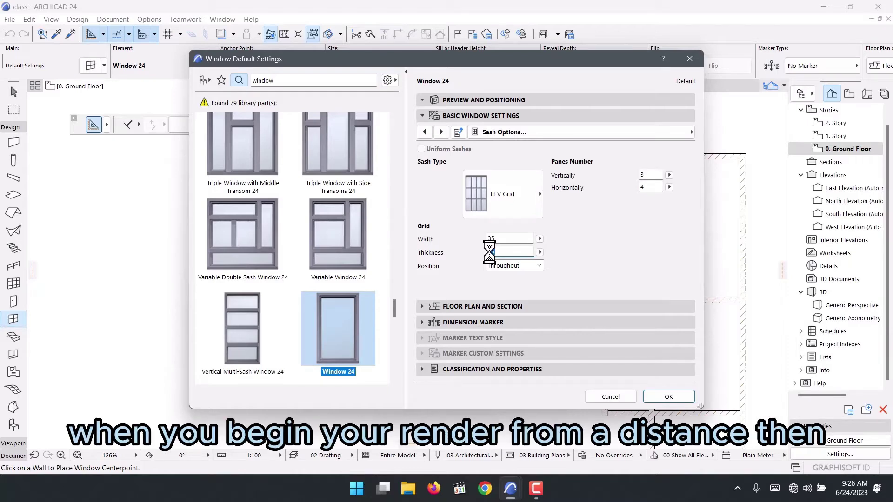
double_click(649, 174)
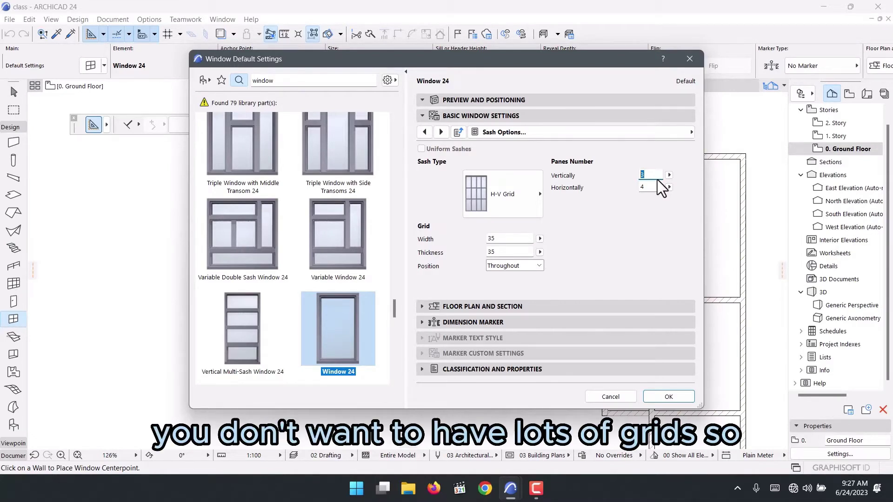
key("Tab")
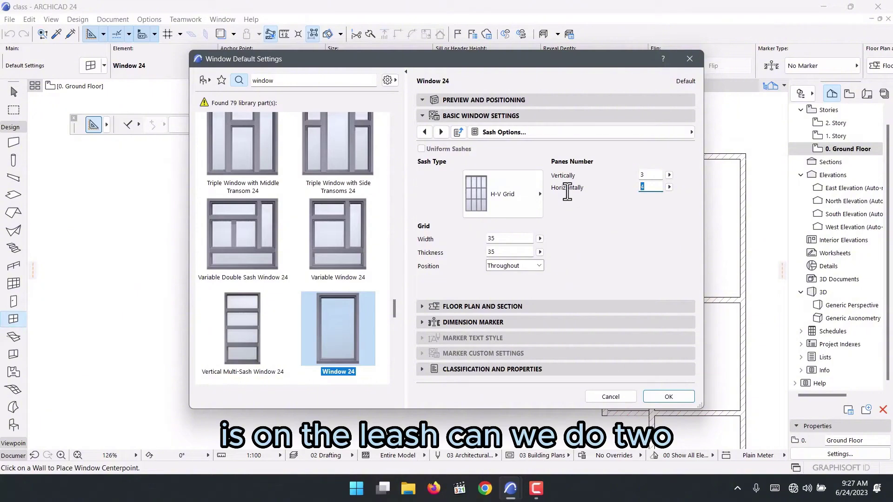
type("2")
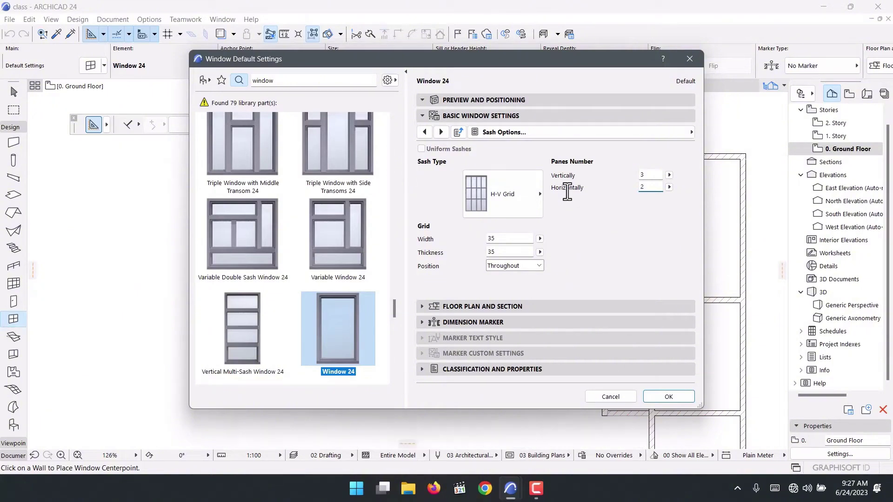
left_click(440, 132)
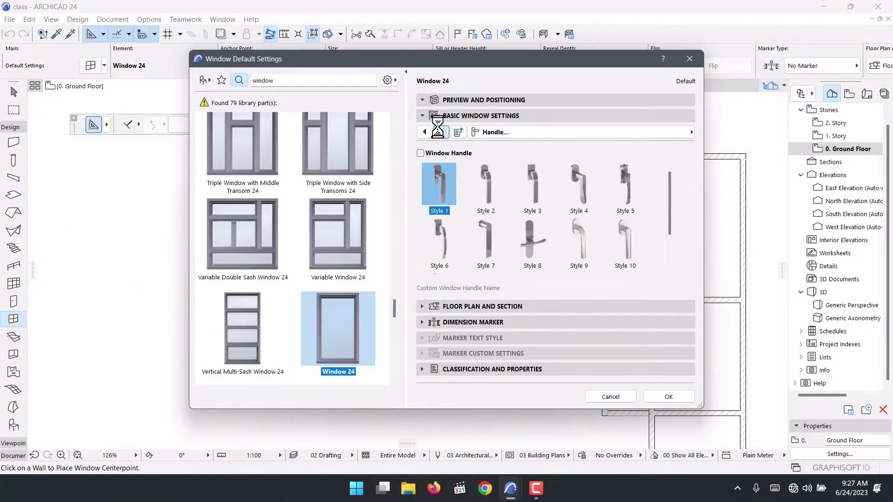
Turn on Uniform Window Surfaces in Window 24's model attributes and set the outside frame surface to Paint - Anthracite
left_click(440, 132)
left_click(439, 132)
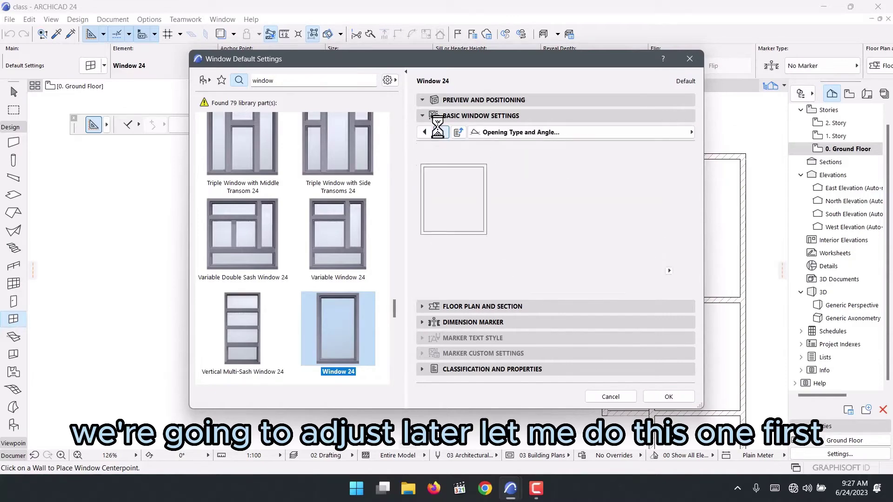
left_click(440, 132)
left_click(440, 132)
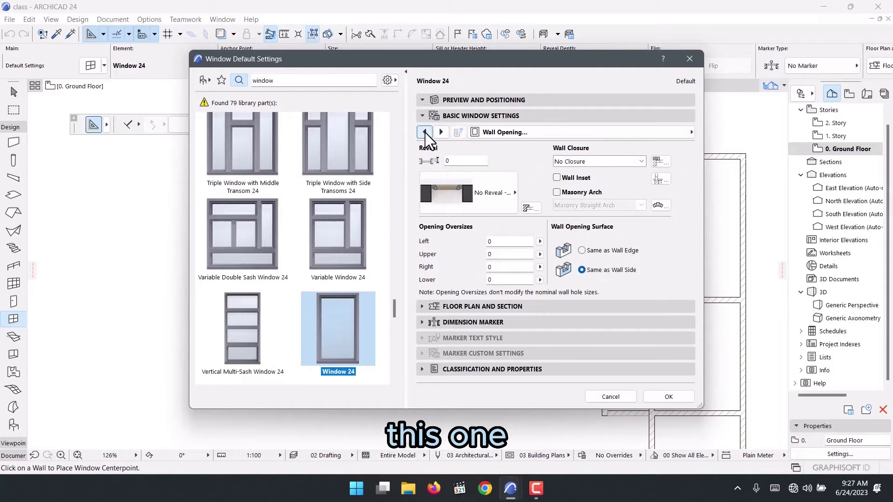
left_click(424, 132)
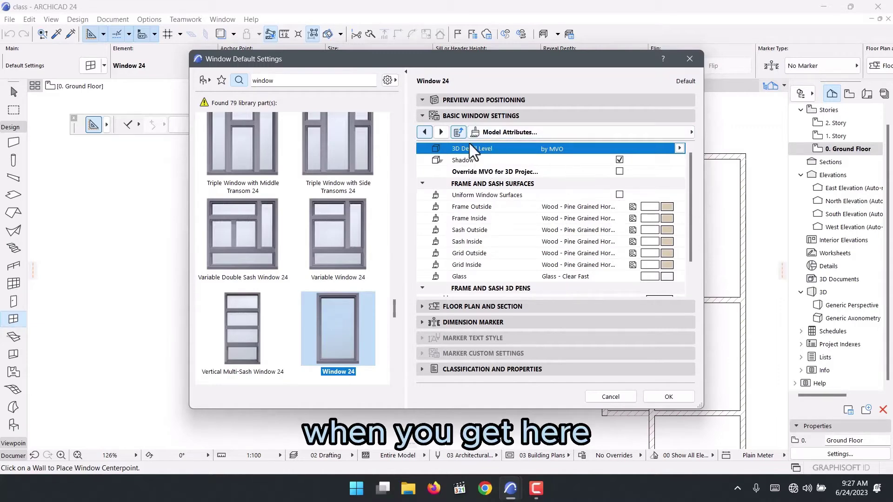
left_click(620, 194)
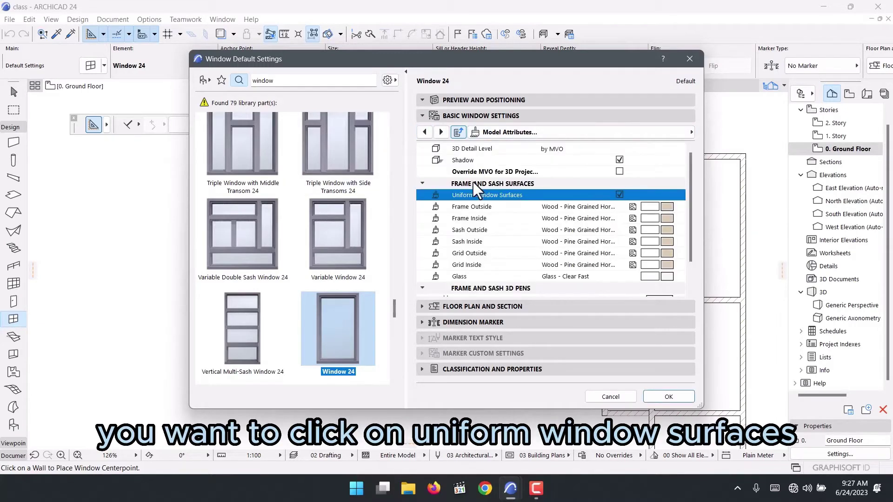
left_click(662, 205)
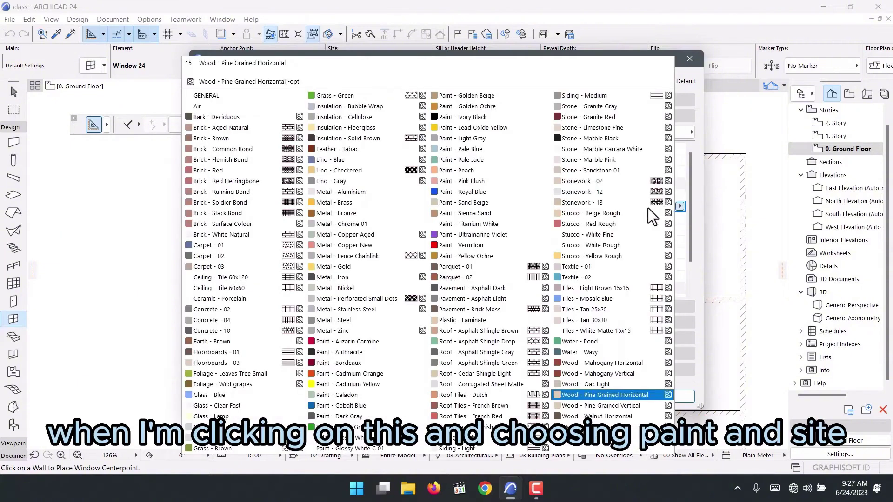
left_click(334, 352)
Enable the outside casing in Window 24's fixtures and fittings settings
left_click(441, 132)
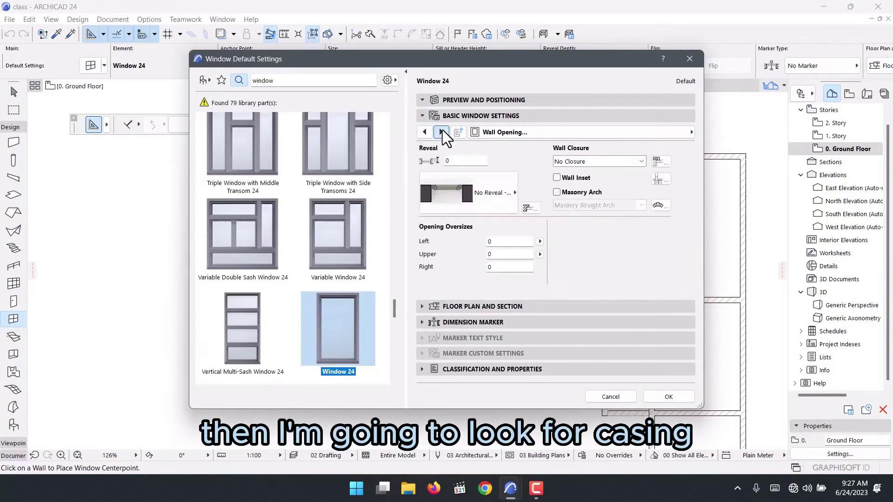
left_click(441, 132)
left_click(441, 132)
left_click(440, 132)
left_click(440, 132)
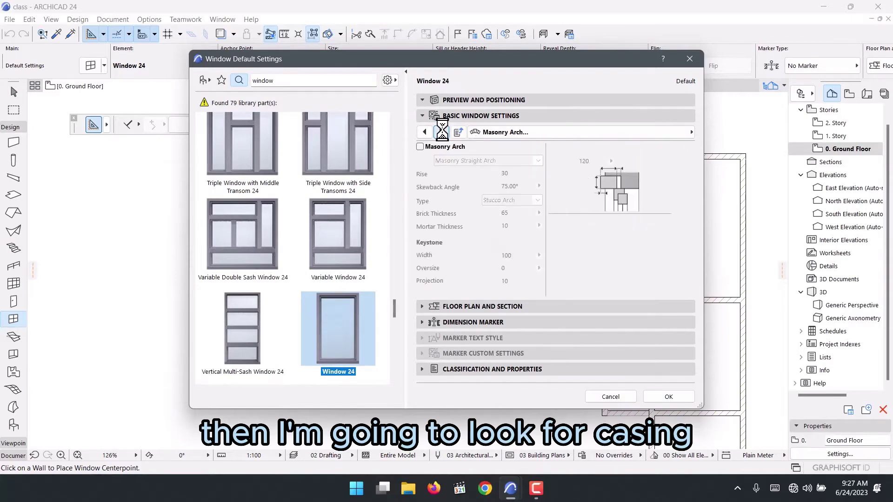
left_click(440, 132)
left_click(441, 132)
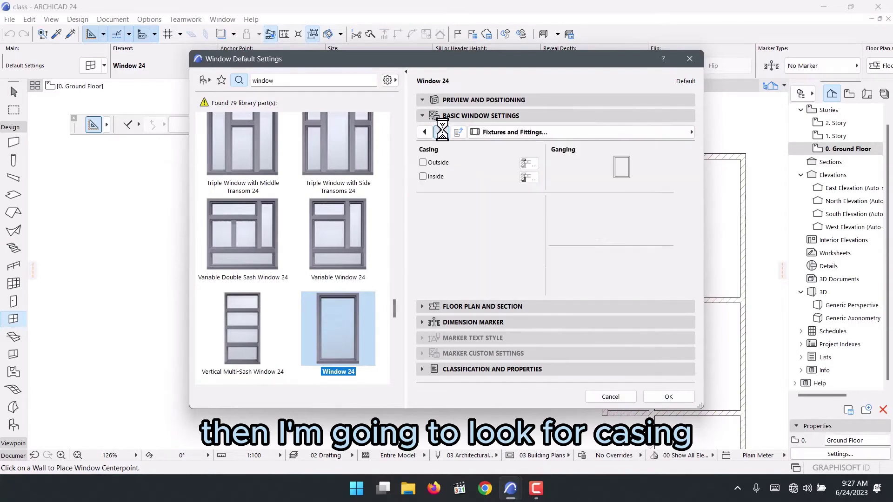
left_click(424, 164)
Set the outside casing surface to Paint - Glossy White C 01 and accept the window default settings
left_click(441, 132)
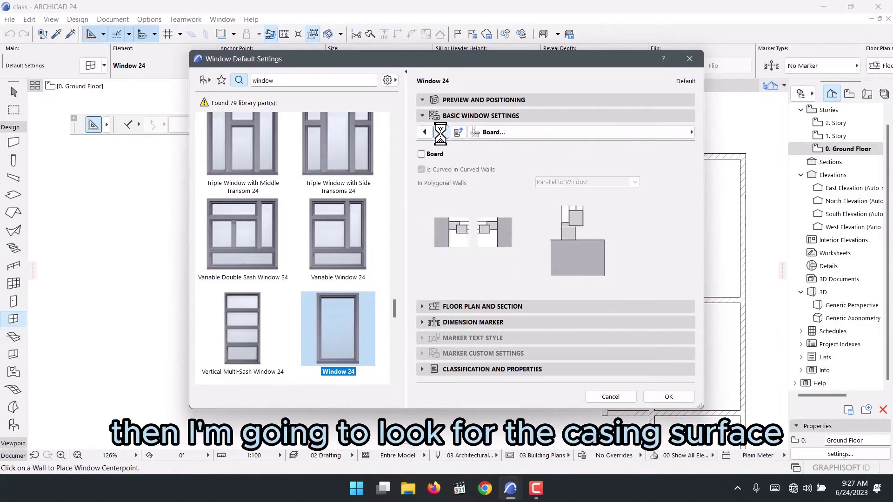
left_click(441, 132)
left_click(440, 132)
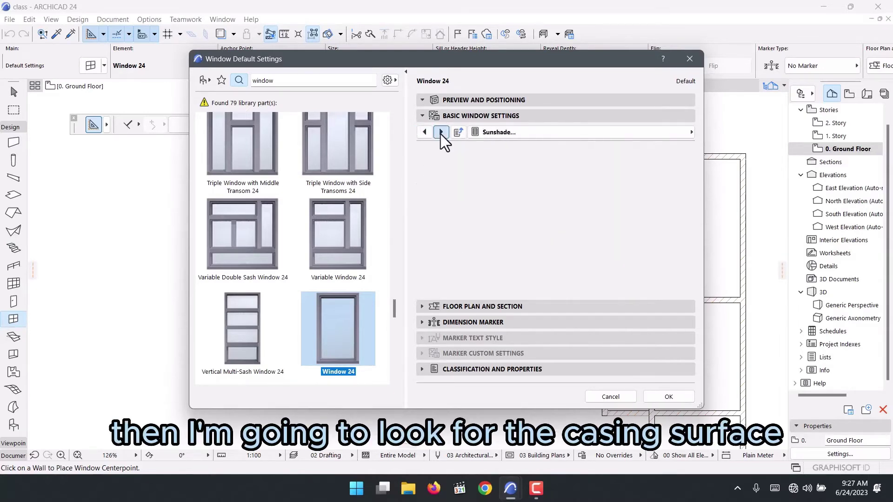
left_click(441, 132)
left_click(441, 132)
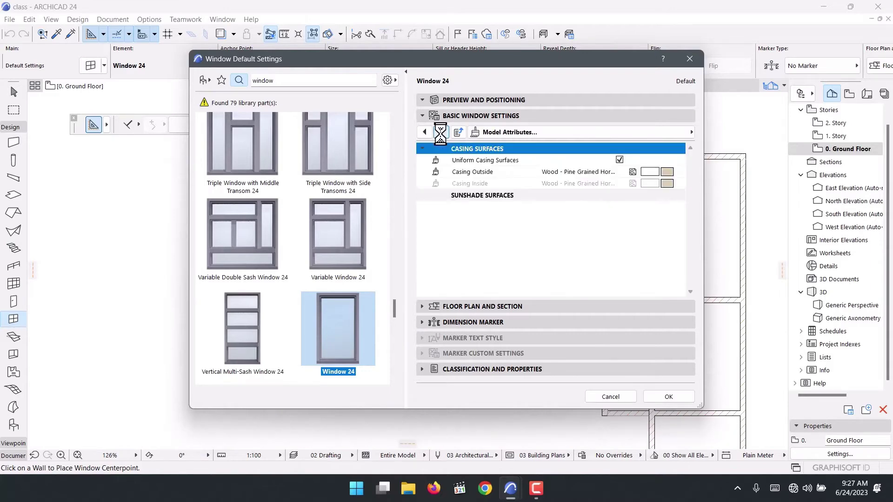
left_click(669, 172)
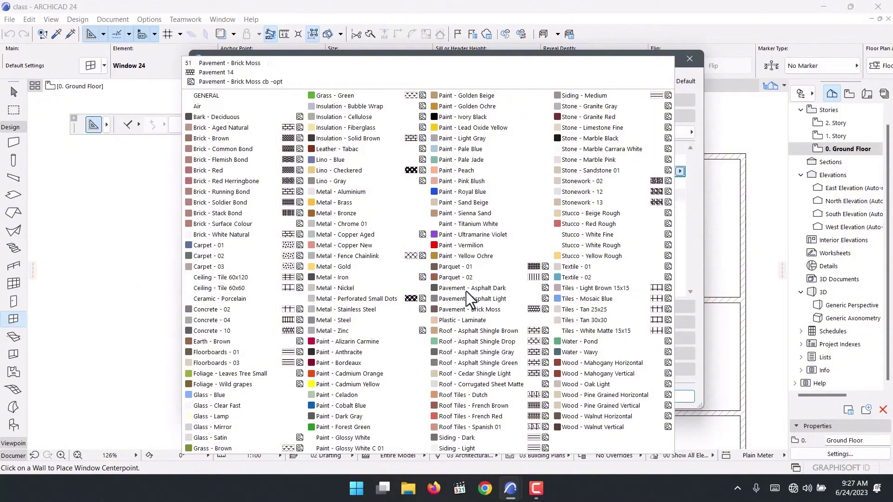
left_click(367, 446)
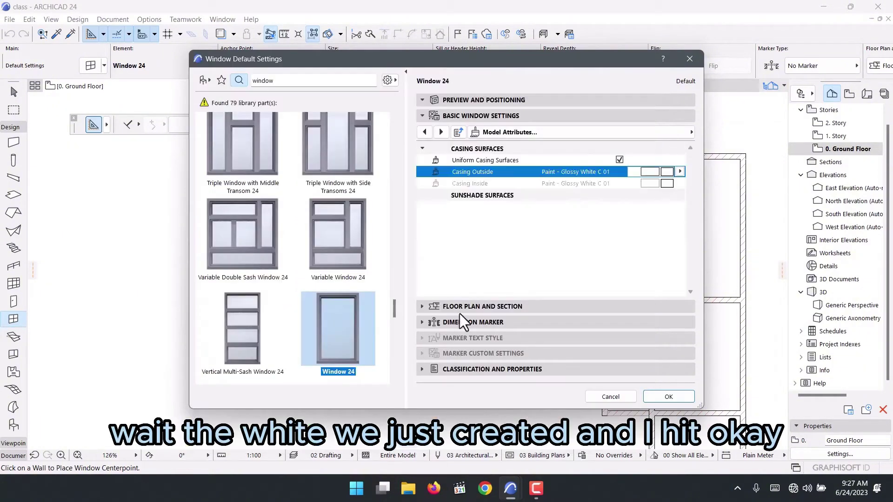
left_click(675, 400)
Place a Window 24 near the middle of the short lower exterior wall beside the bay, oriented toward the room
scroll(469, 291, "up", 5)
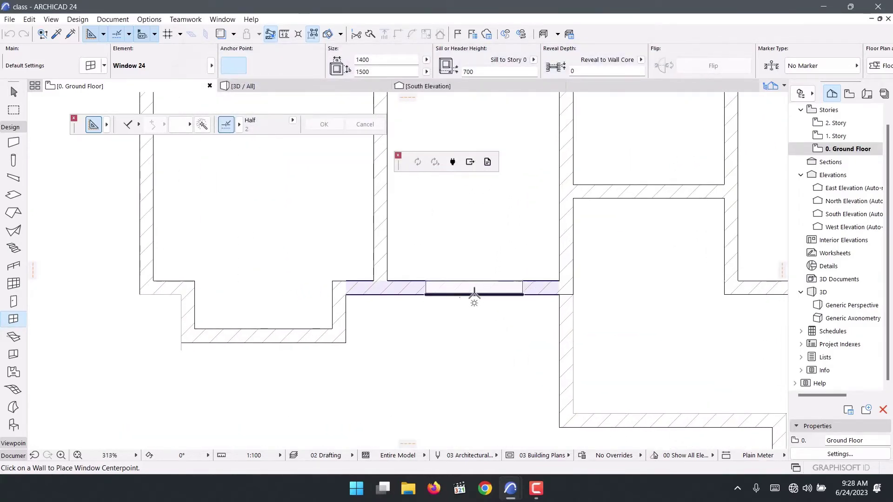
left_click(471, 295)
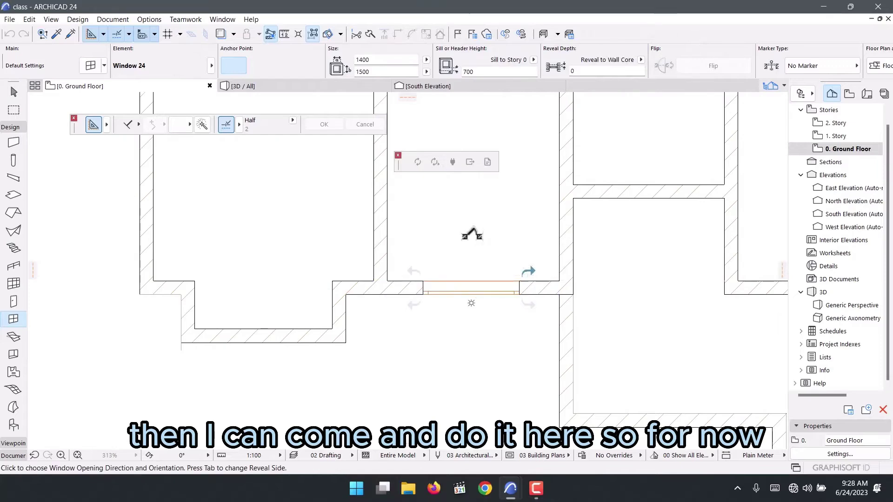
left_click(470, 235)
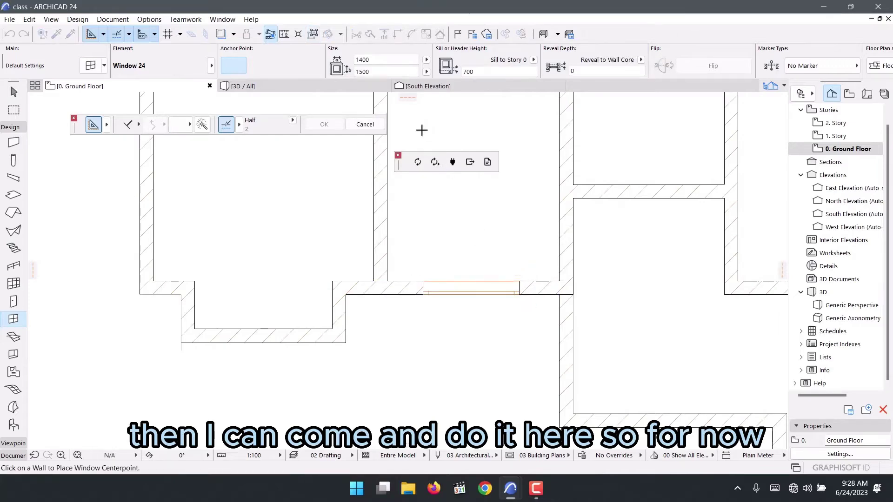
Examine the placed window's sash grid, frame and casing up close in the 3D view
left_click(323, 84)
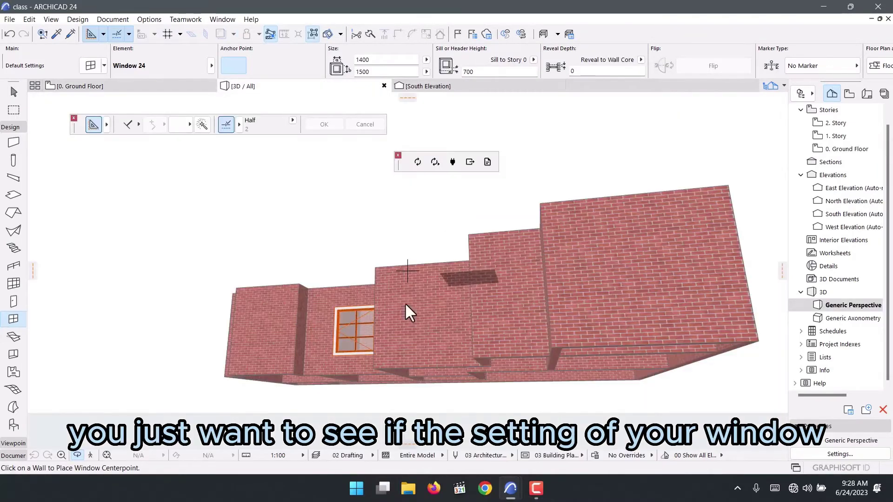
scroll(325, 311, "up", 2)
middle_click_drag(289, 315, 369, 331, "shift")
scroll(229, 309, "up", 5)
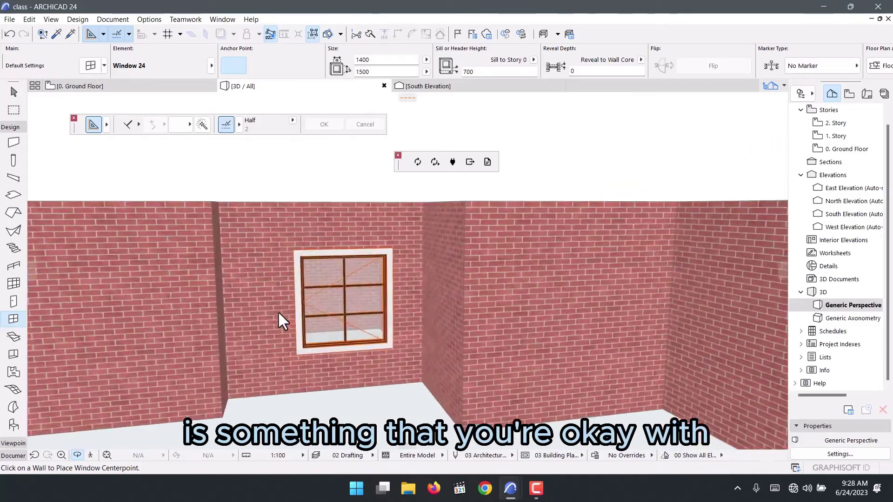
middle_click_drag(317, 299, 339, 319, "shift")
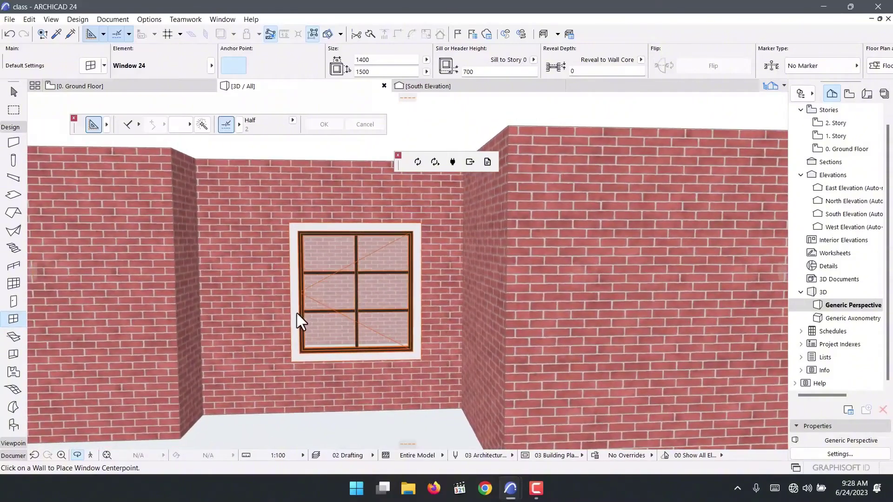
scroll(419, 280, "up", 3)
scroll(390, 226, "down", 3)
middle_click_drag(419, 227, 313, 231, "shift")
scroll(321, 230, "down", 1)
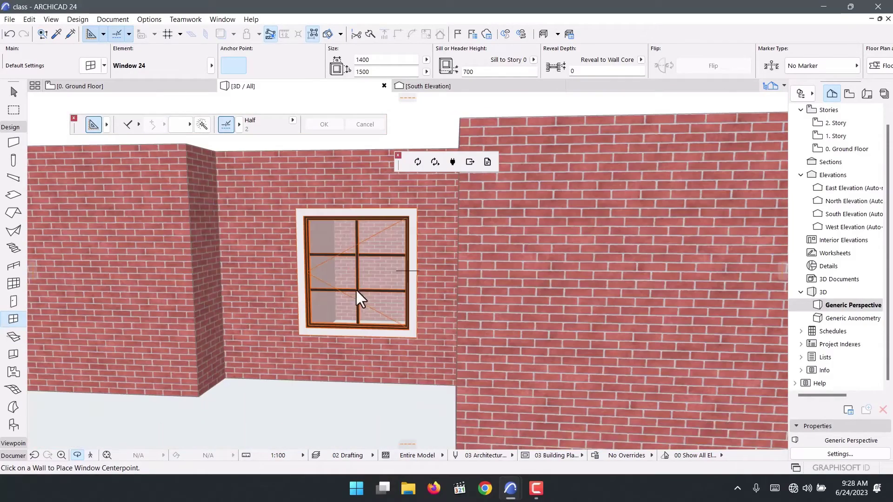
middle_click_drag(359, 299, 377, 278, "shift")
middle_click_drag(392, 279, 422, 294, "shift")
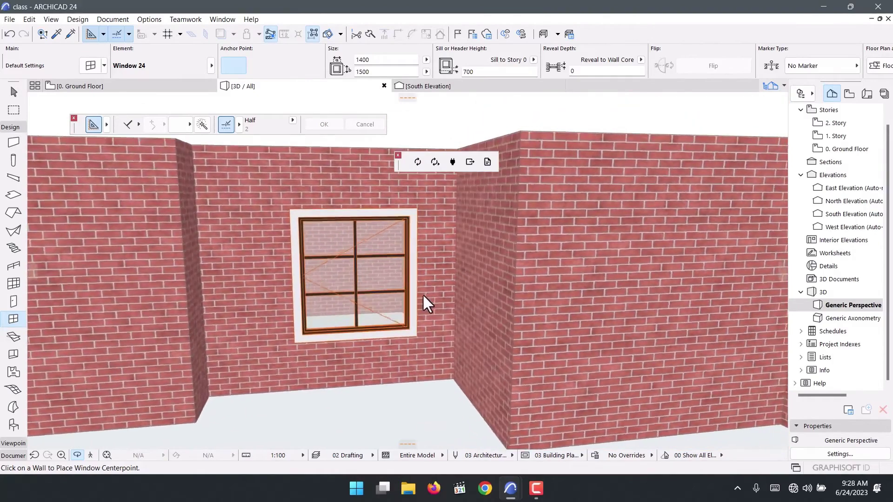
Return to the ground floor plan and delete the test window from the lower exterior wall
left_click(144, 85)
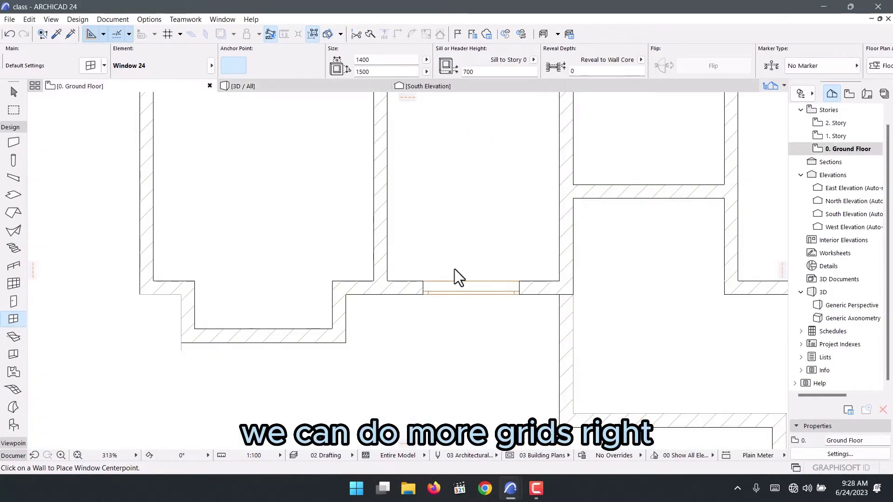
key("Escape")
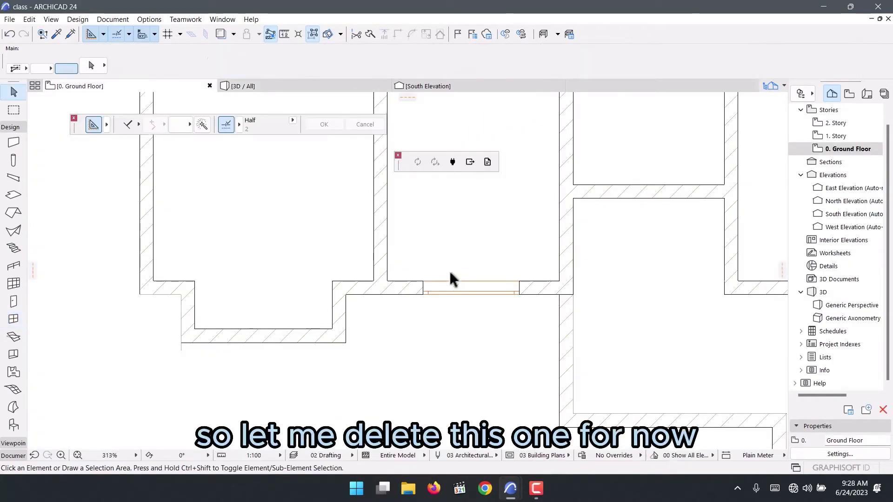
left_click(425, 281)
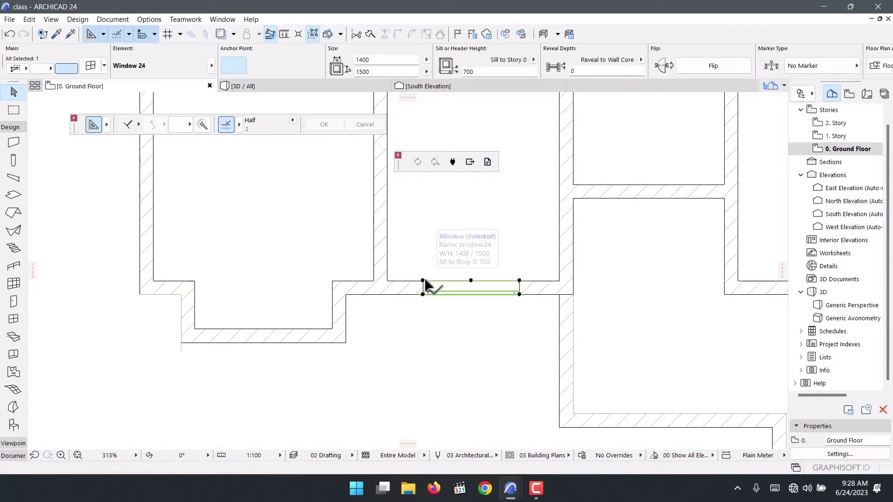
key("Delete")
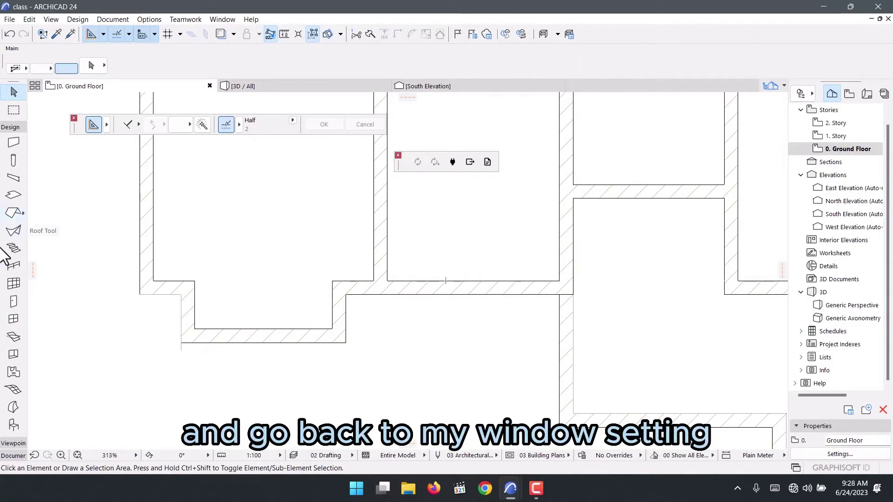
Set the Window 24 default sash grid to 4 panes vertically and 3 horizontally, and accept the settings
left_click(12, 321)
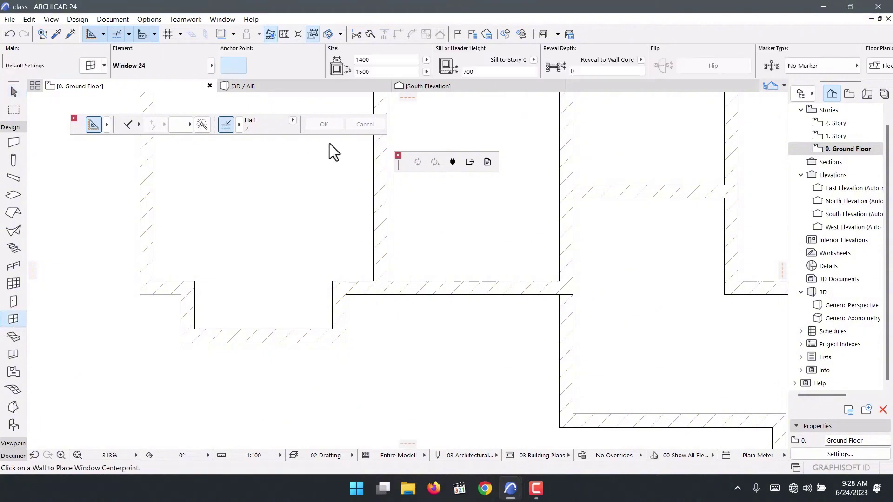
key("ctrl+t")
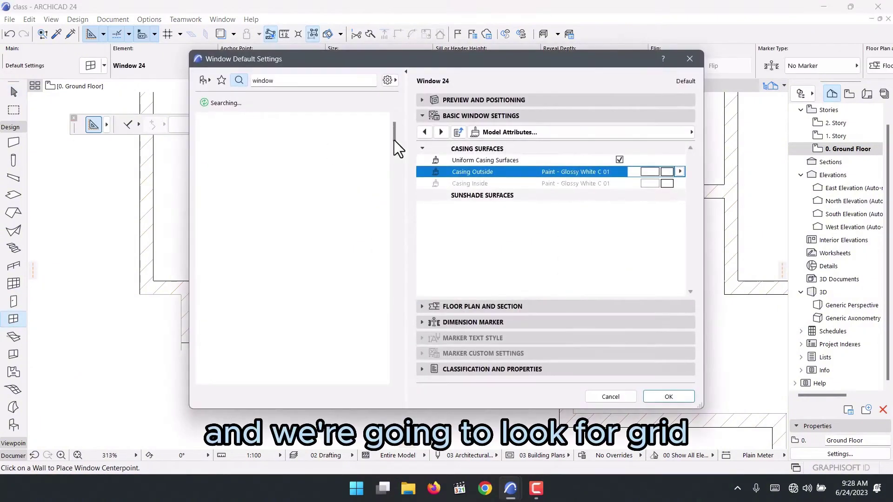
left_click(425, 132)
left_click(426, 132)
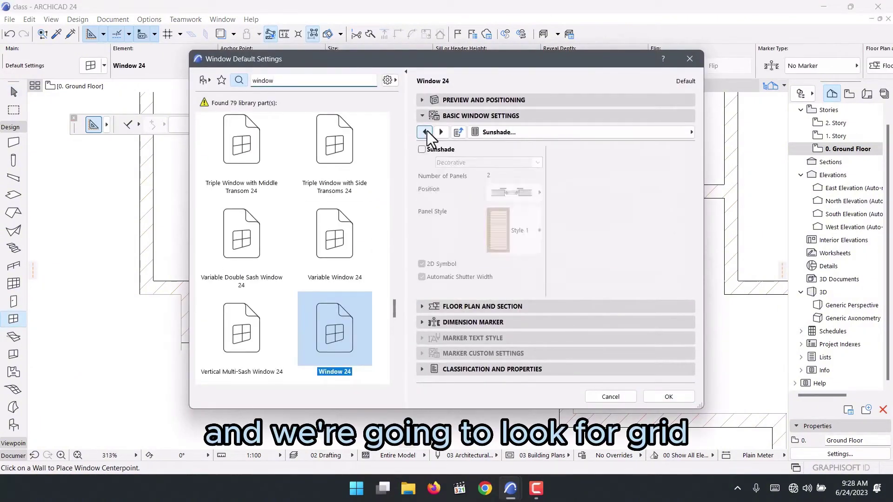
left_click(426, 132)
left_click(426, 133)
left_click(426, 132)
left_click(425, 132)
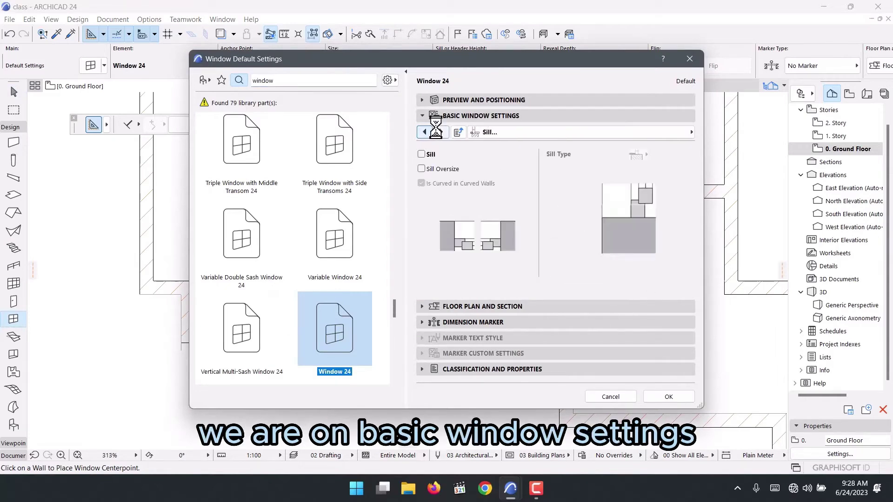
left_click(425, 132)
left_click(425, 132)
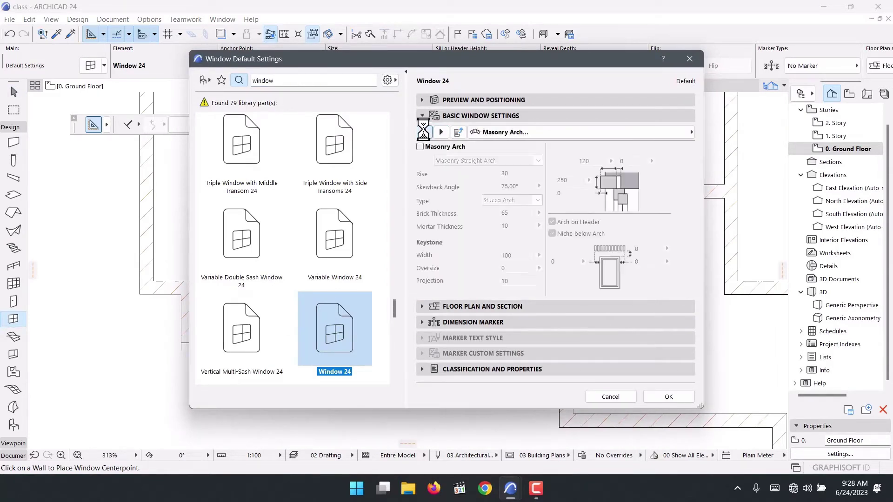
left_click(425, 132)
left_click(426, 132)
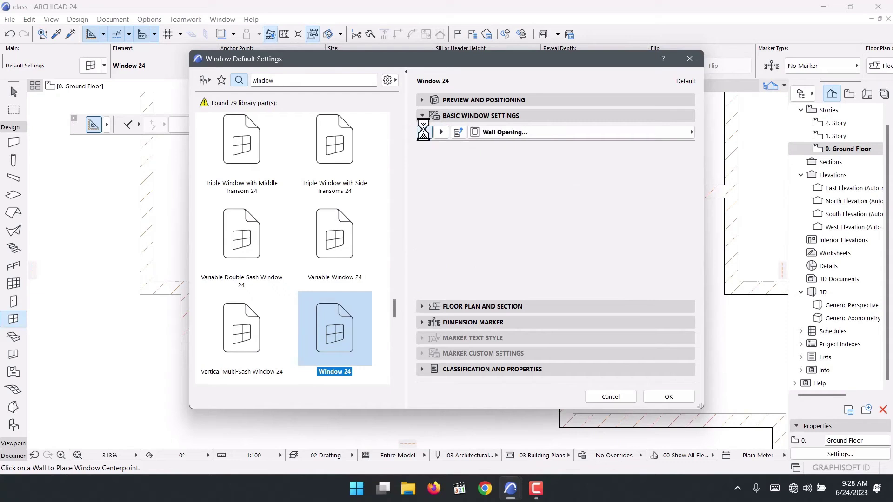
left_click(425, 132)
left_click(425, 132)
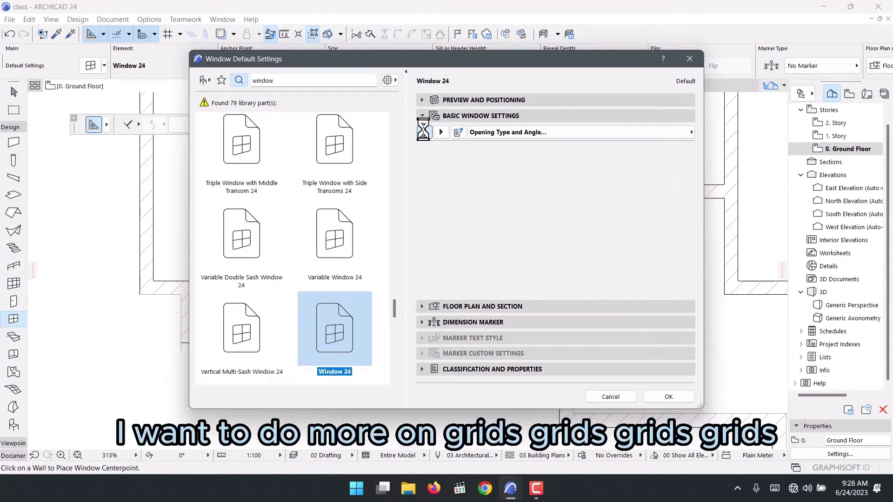
left_click(426, 132)
left_click(424, 132)
left_click(424, 132)
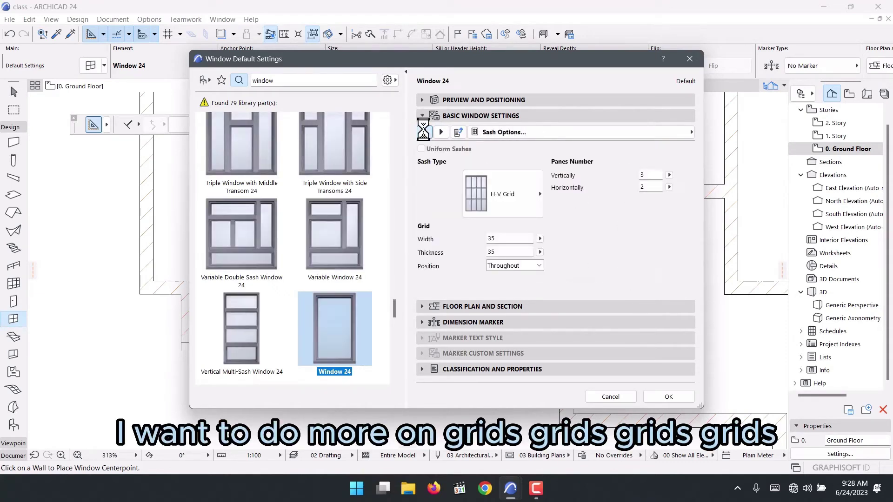
left_click(425, 132)
left_click(439, 132)
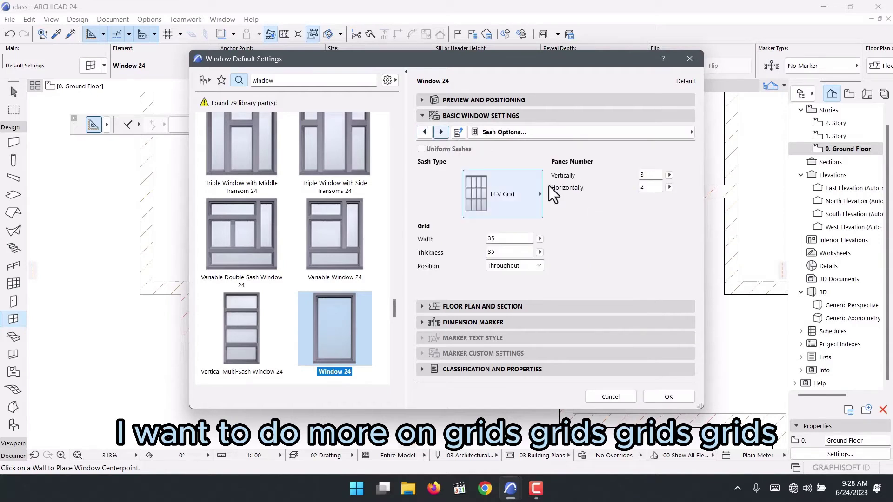
left_click(649, 188)
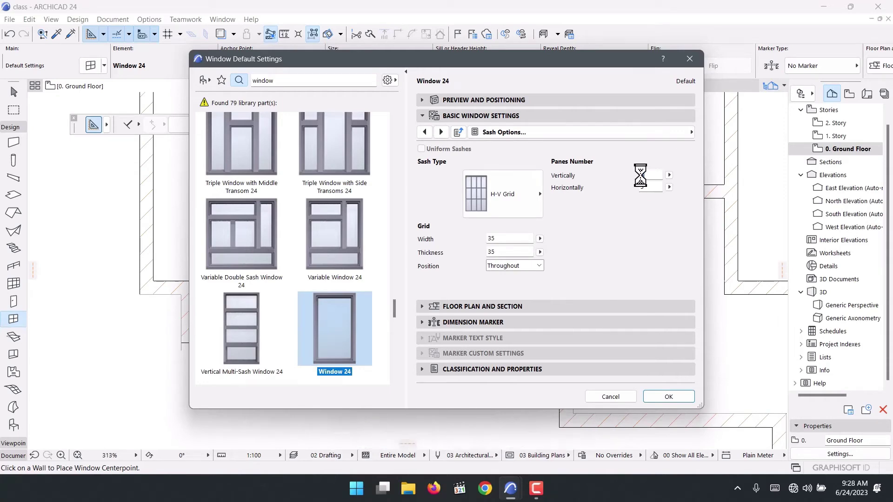
left_click(655, 399)
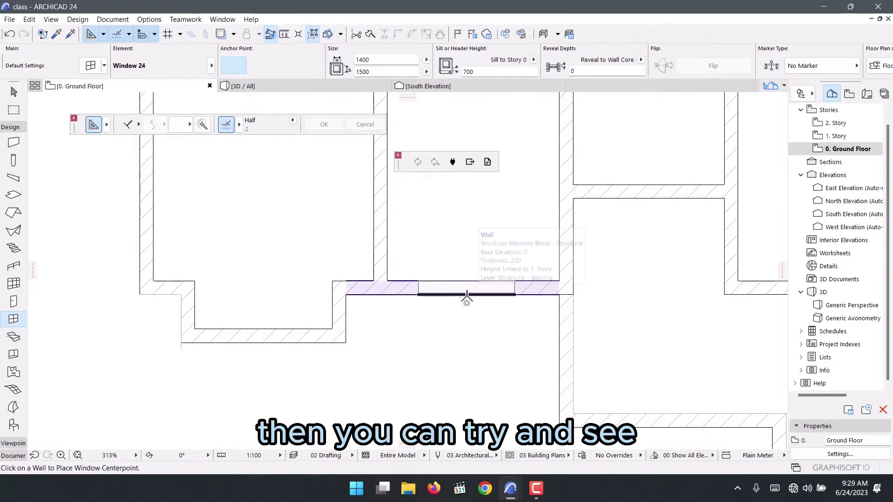
Place a Window 24 near the middle of the short lower exterior wall beside the bay and check its sash grid in 3D
left_click(469, 293)
left_click(528, 304)
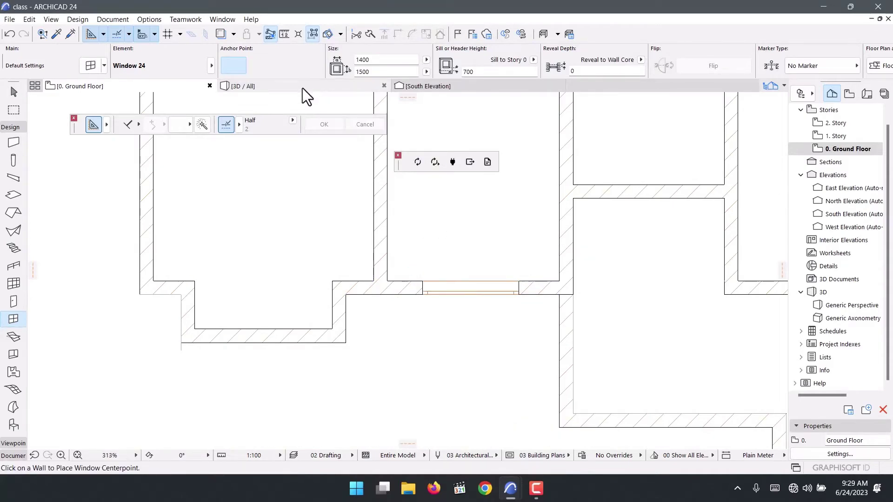
left_click(302, 88)
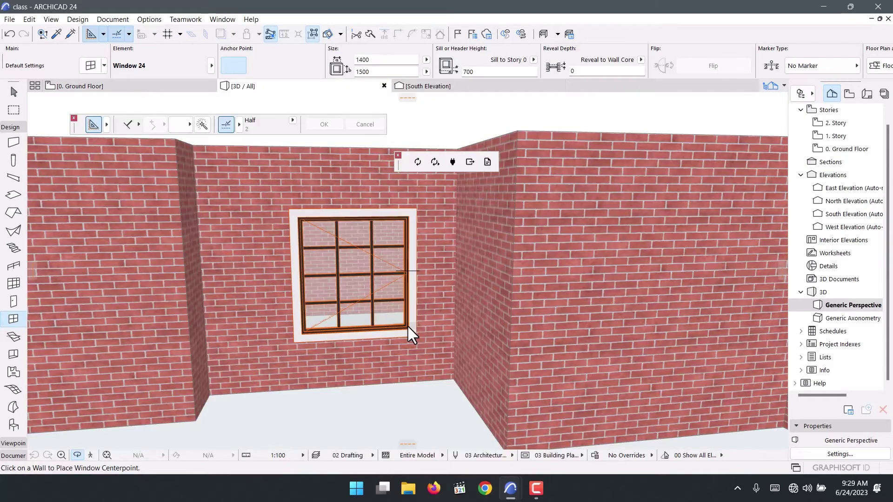
scroll(407, 325, "down", 5)
scroll(409, 279, "down", 5)
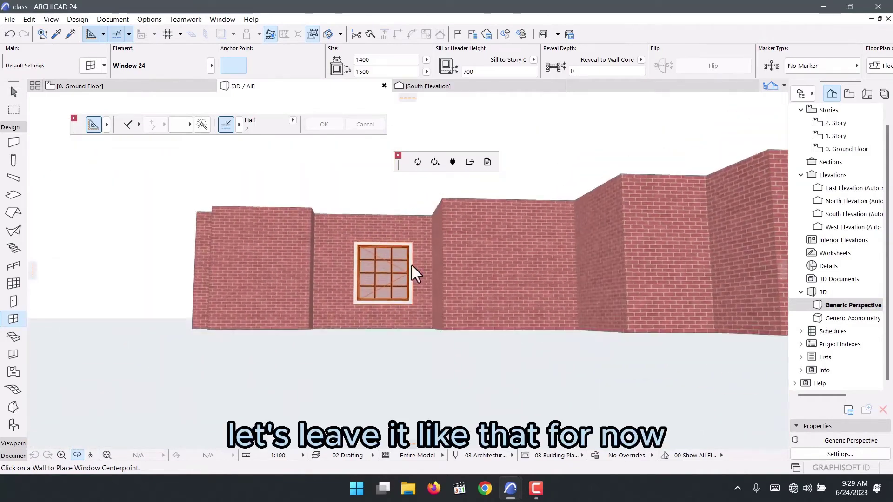
Return to the ground floor plan and place a Window 24 centred in the small middle room's lower wall, oriented toward the room
left_click(149, 88)
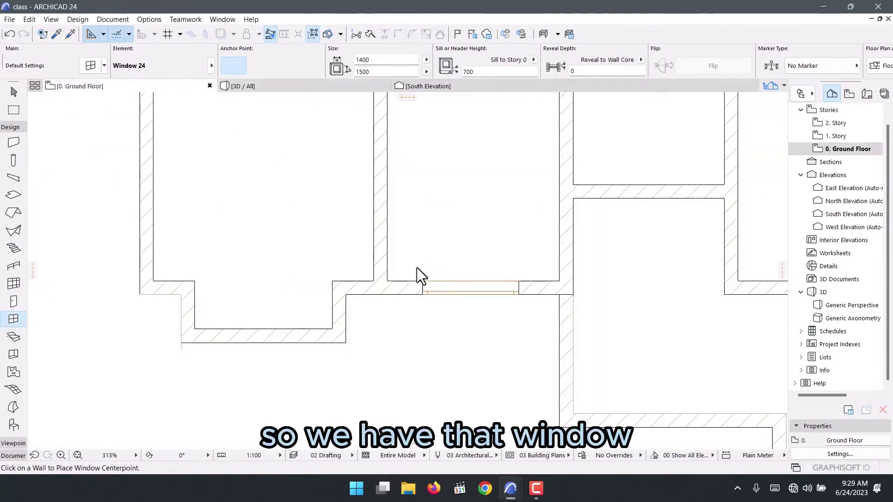
scroll(372, 323, "down", 5)
scroll(510, 255, "up", 5)
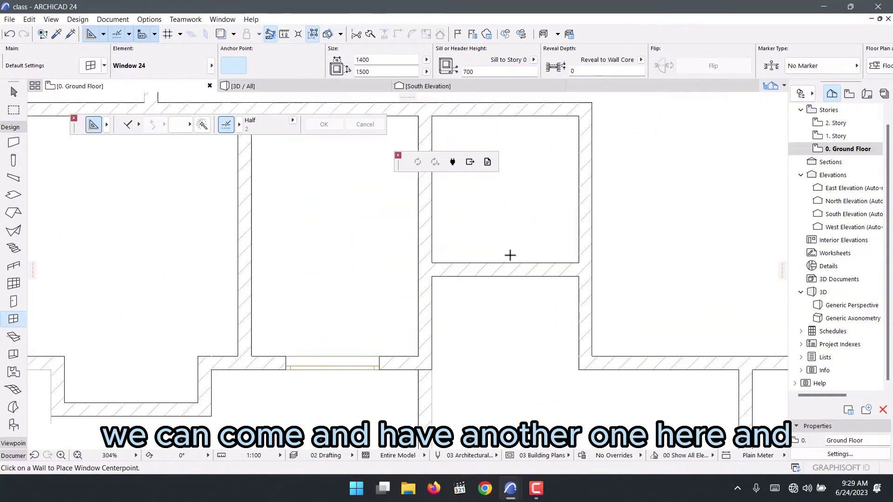
scroll(509, 255, "up", 1)
left_click(505, 271)
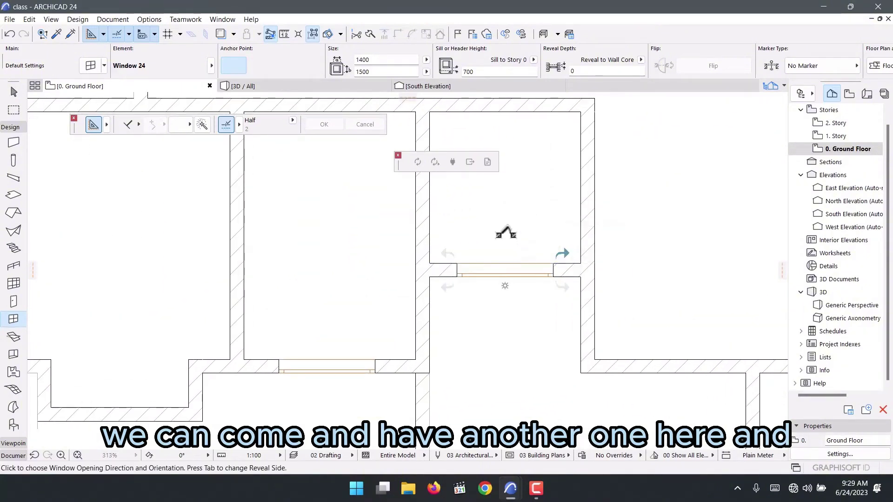
left_click(506, 232)
Place a Window 24 low in the left wall of the lower-right room, oriented toward the room
scroll(388, 205, "down", 5)
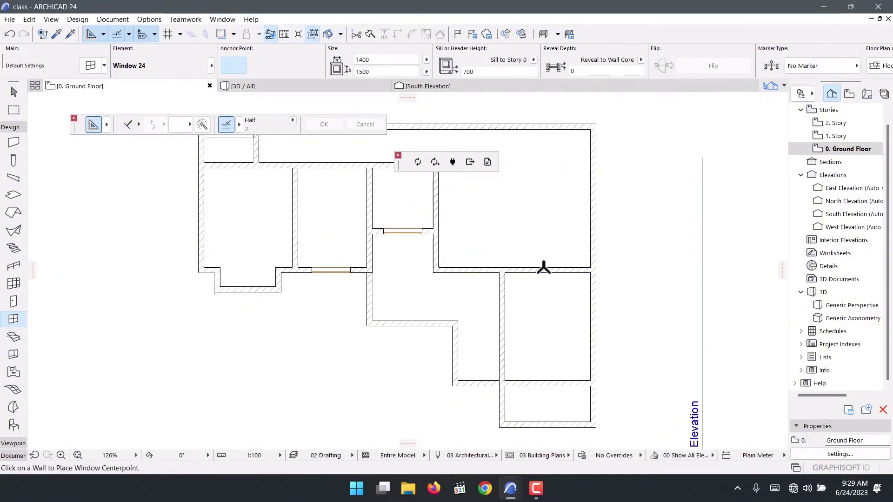
scroll(543, 268, "down", 1)
scroll(518, 322, "up", 1)
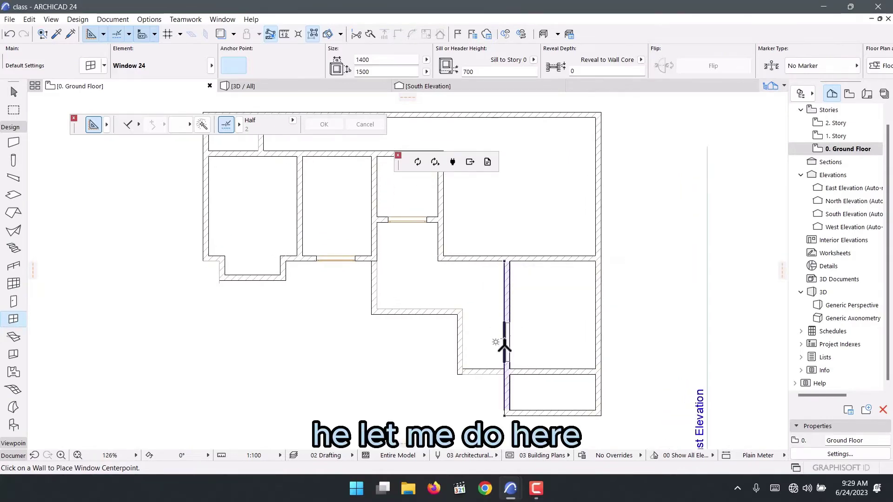
scroll(504, 348, "up", 3)
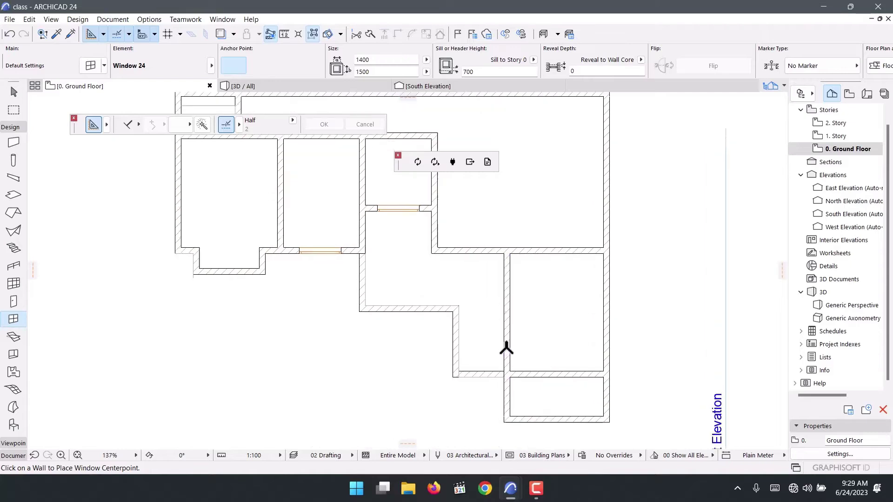
left_click(502, 352)
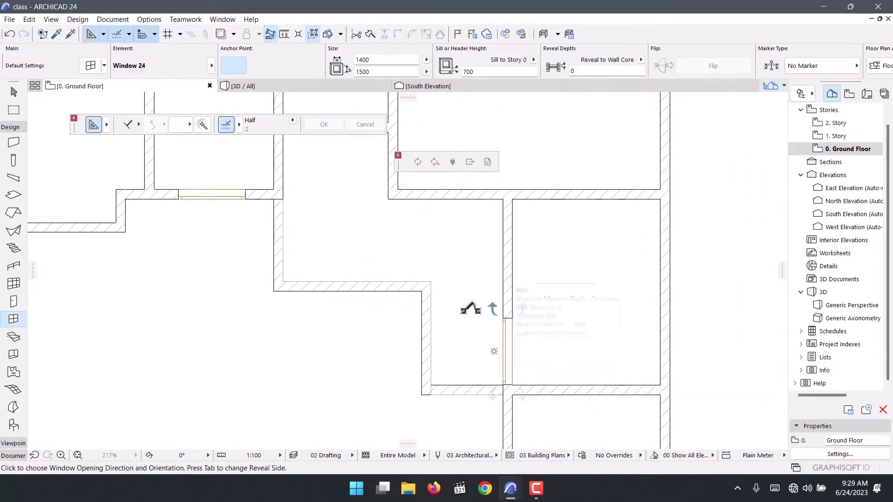
left_click(548, 305)
Place a Window 24 in the middle of the bay's front wall, oriented toward the room
scroll(537, 345, "down", 4)
scroll(329, 277, "up", 6)
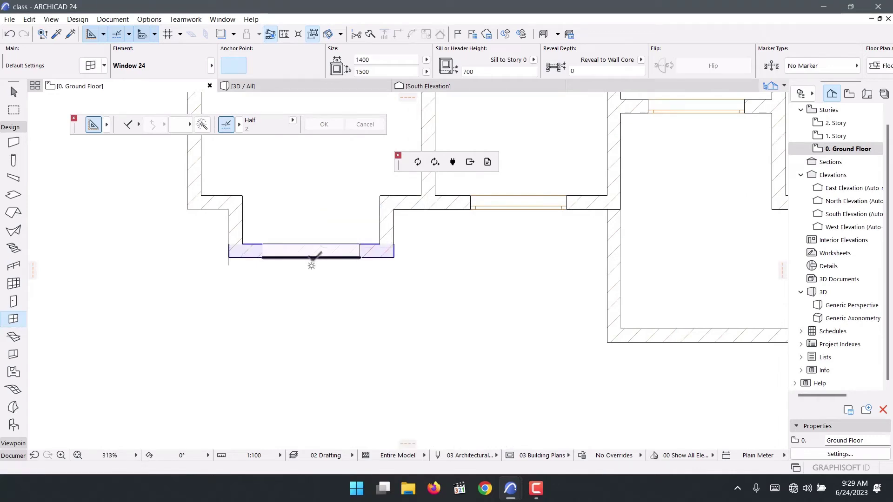
left_click(311, 257)
left_click(303, 193)
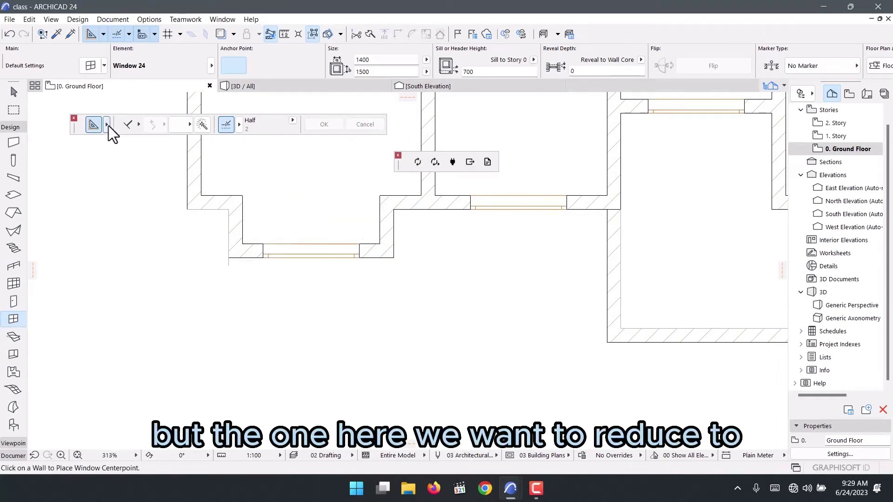
Leave window placement and examine the bay window and the other placed windows on the ground floor plan
left_click(11, 96)
scroll(262, 242, "up", 5)
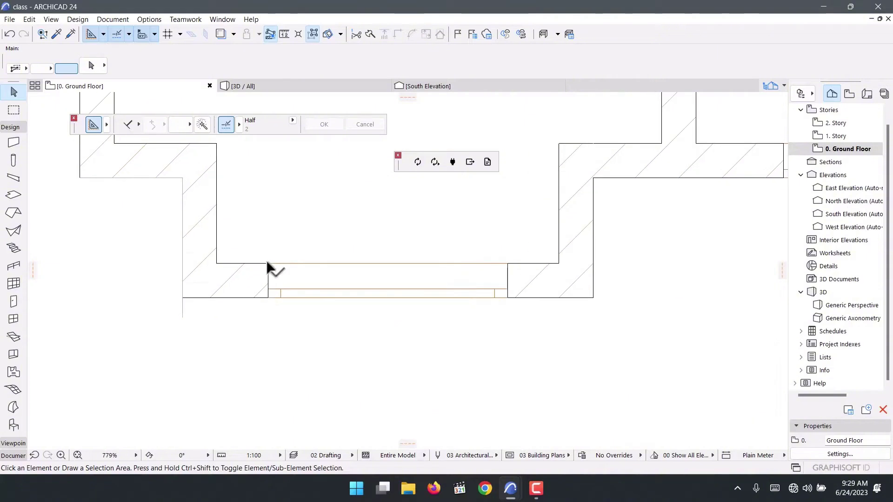
scroll(266, 263, "down", 2)
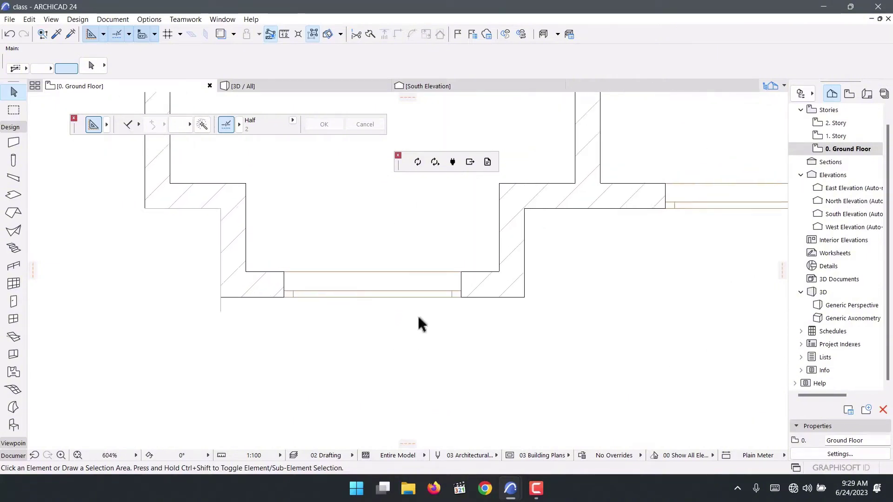
scroll(417, 314, "down", 2)
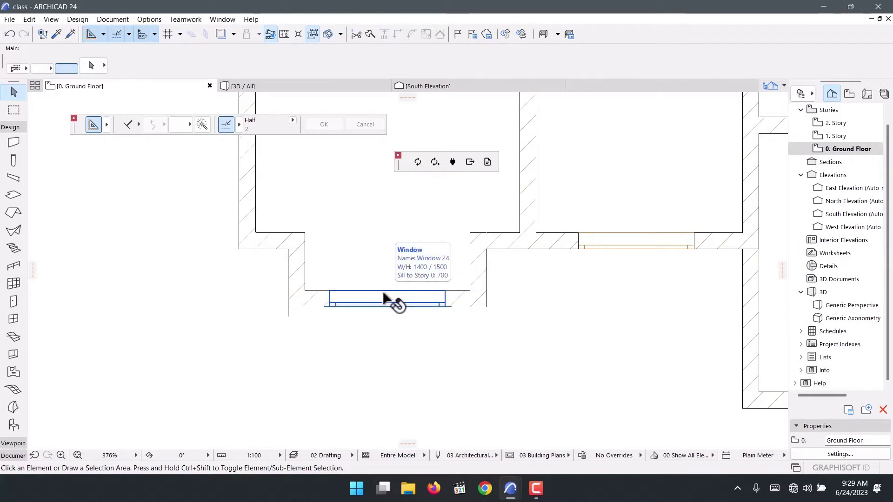
scroll(410, 312, "up", 1)
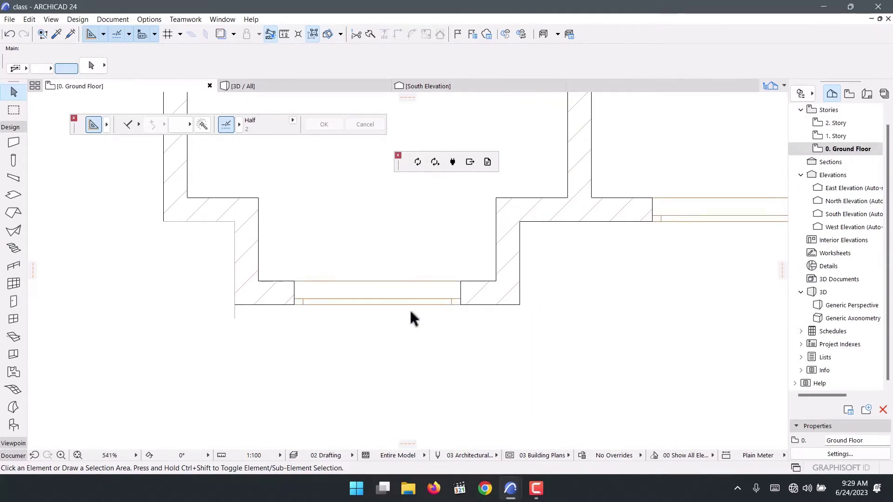
scroll(293, 265, "down", 4)
scroll(484, 339, "down", 3)
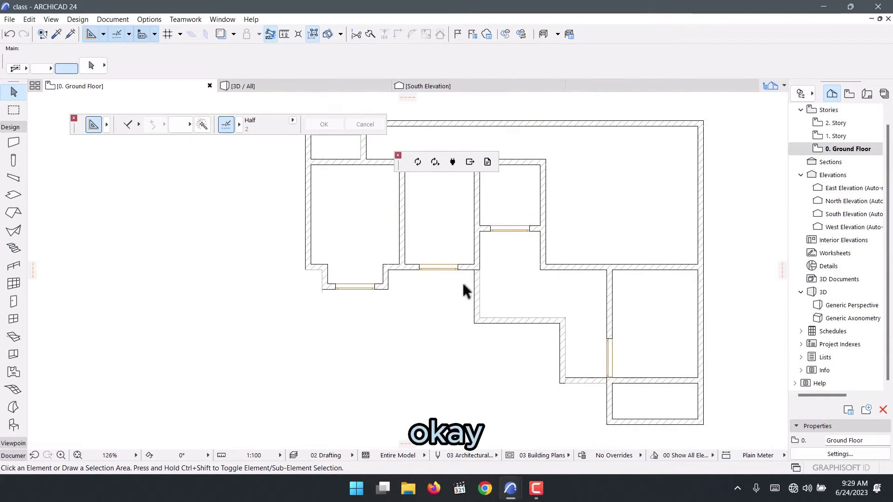
scroll(481, 277, "up", 4)
scroll(481, 278, "down", 3)
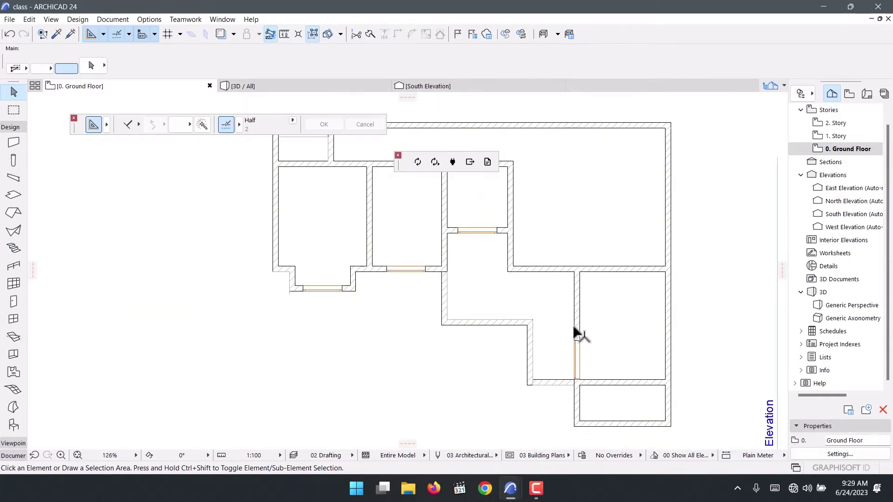
scroll(558, 321, "up", 1)
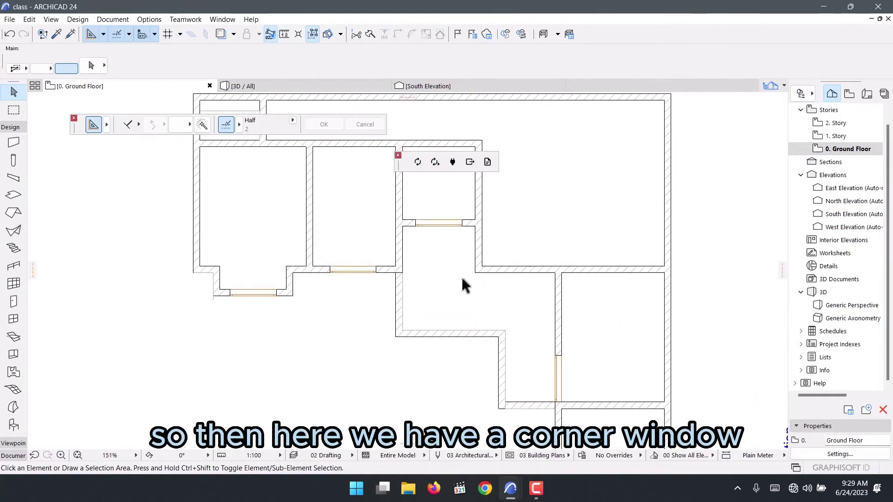
Search the window library for "CORN" and dismiss the window default settings
left_click(13, 320)
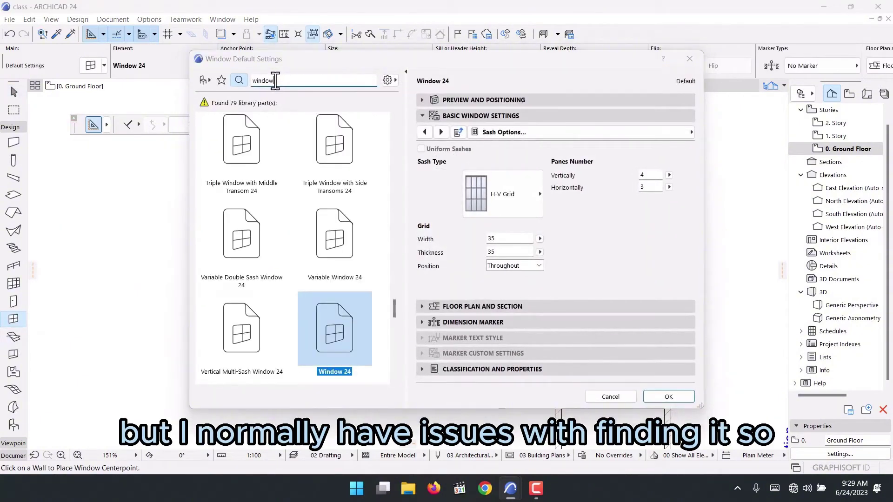
left_click_drag(275, 80, 246, 77)
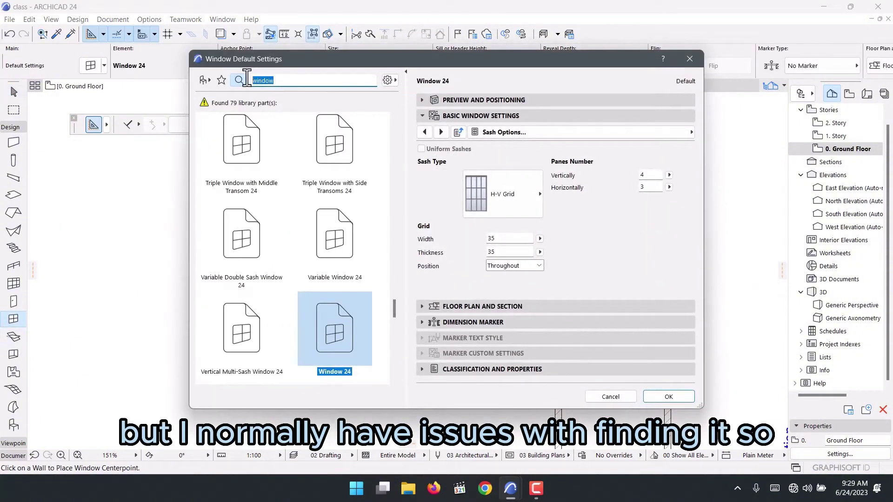
type("co")
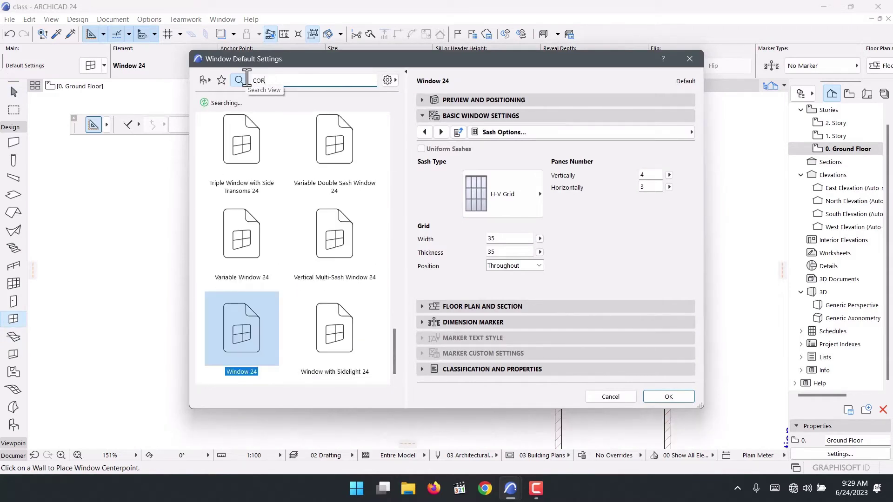
type("RN")
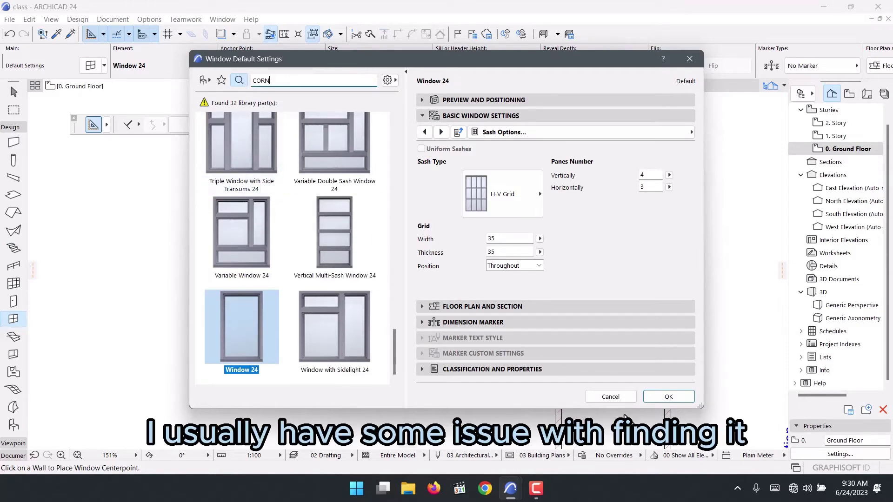
left_click(612, 398)
Place one Window 24 in each of the two walls meeting at the central outer corner, both ending at the corner
scroll(512, 273, "up", 6)
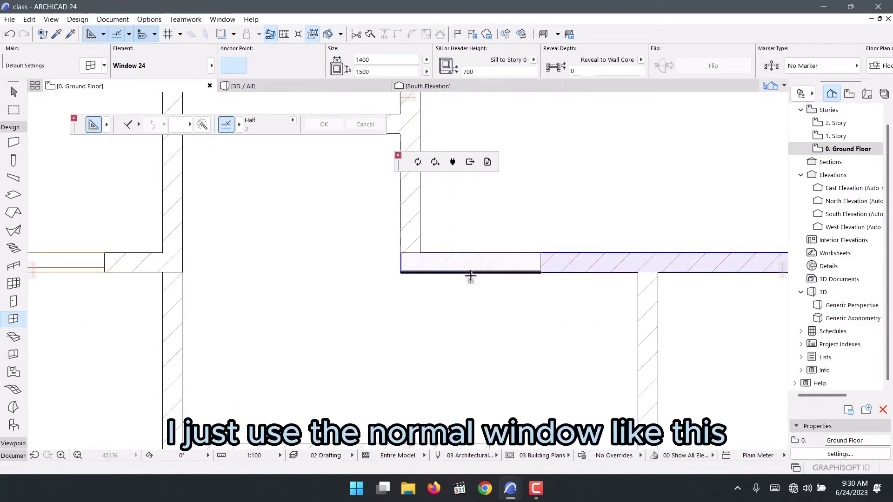
left_click(471, 276)
scroll(437, 265, "down", 3)
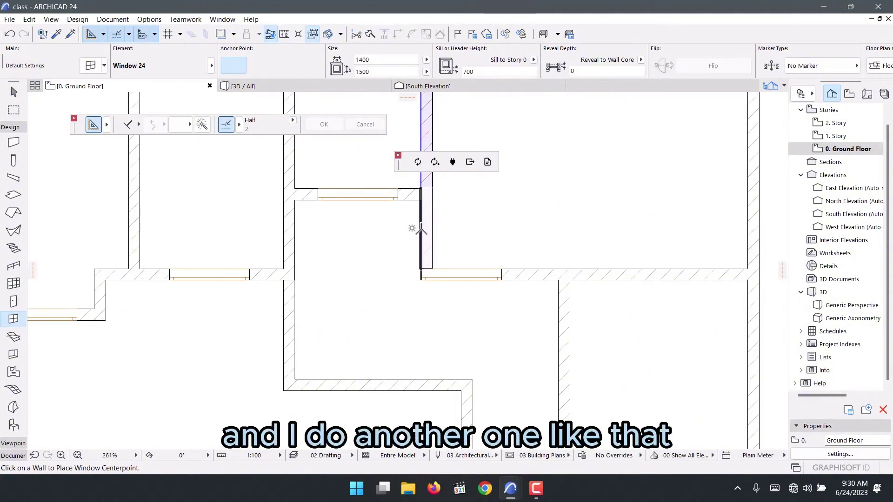
left_click(421, 229)
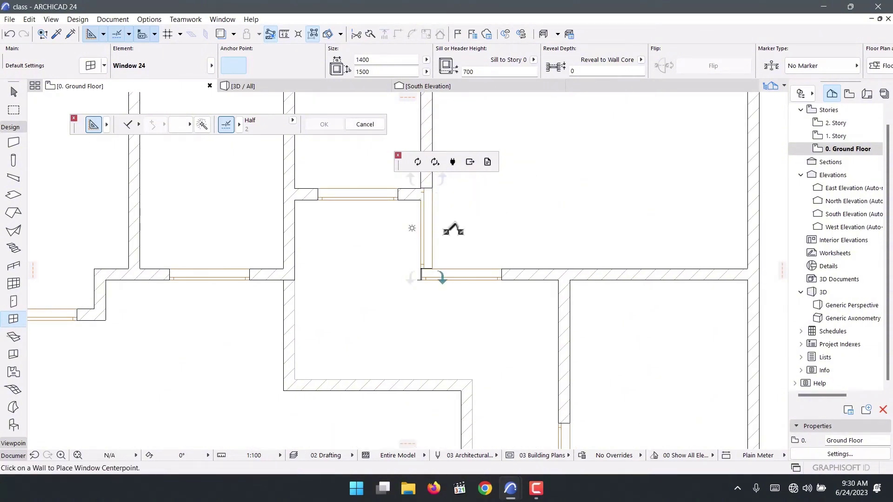
scroll(428, 225, "down", 3)
left_click(14, 91)
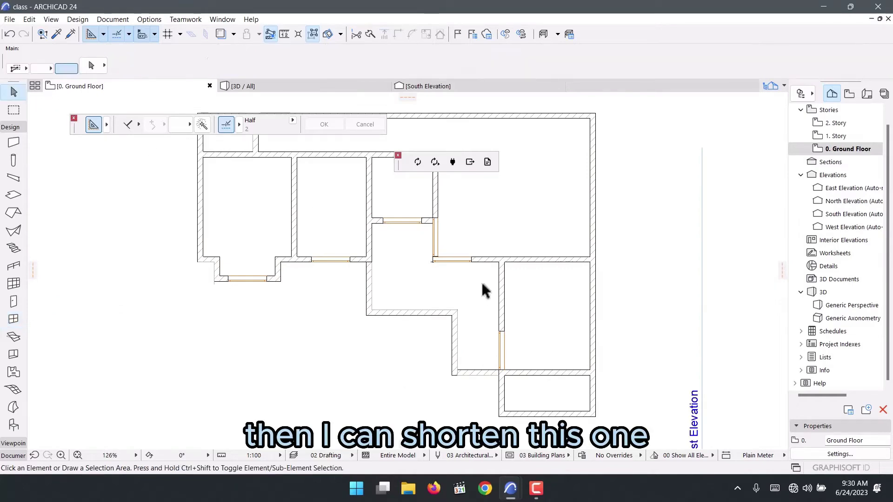
Shorten the vertical wall's corner window from its upper end to the adjoining wall's lower face, making it 1193 mm wide
scroll(432, 213, "up", 5)
left_click(434, 228)
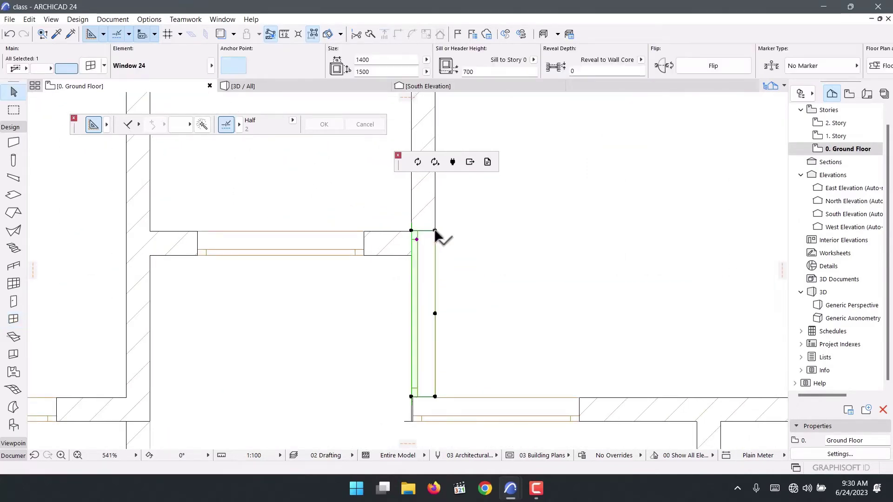
left_click(437, 246)
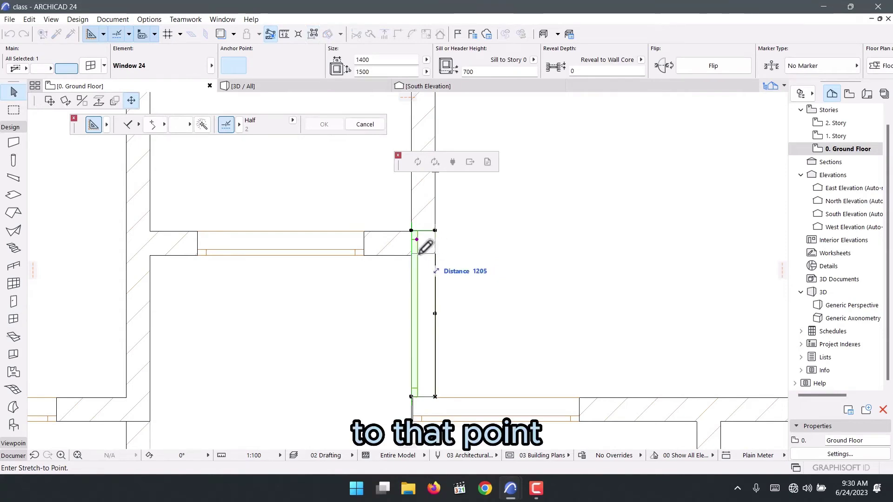
left_click(418, 245)
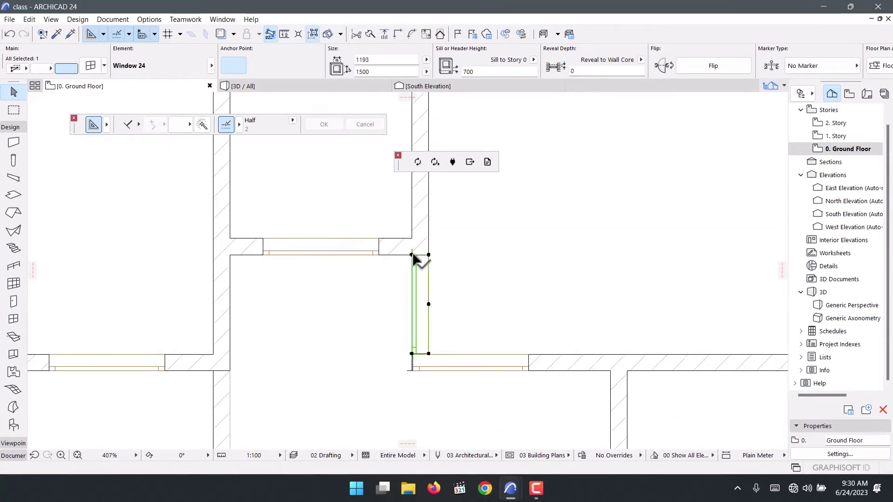
Examine in 3D how the two windows and their casings meet at the corner
left_click(314, 85)
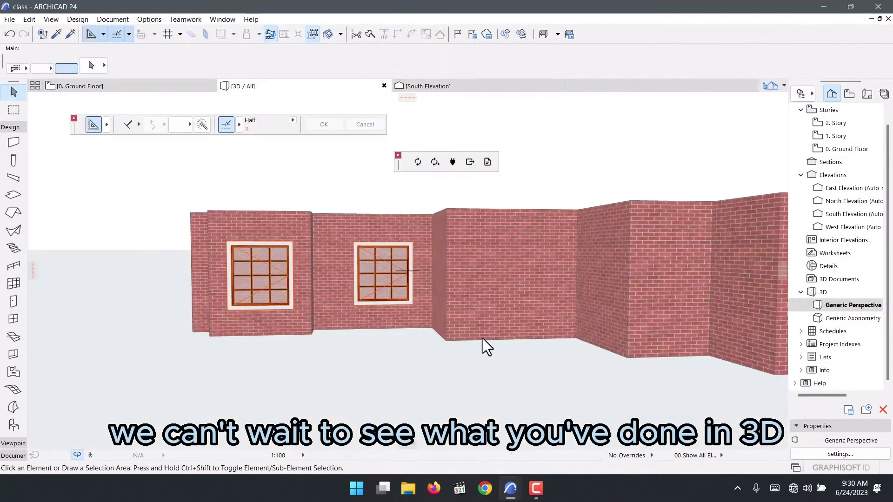
middle_click_drag(481, 339, 512, 376, "shift")
scroll(490, 241, "up", 10)
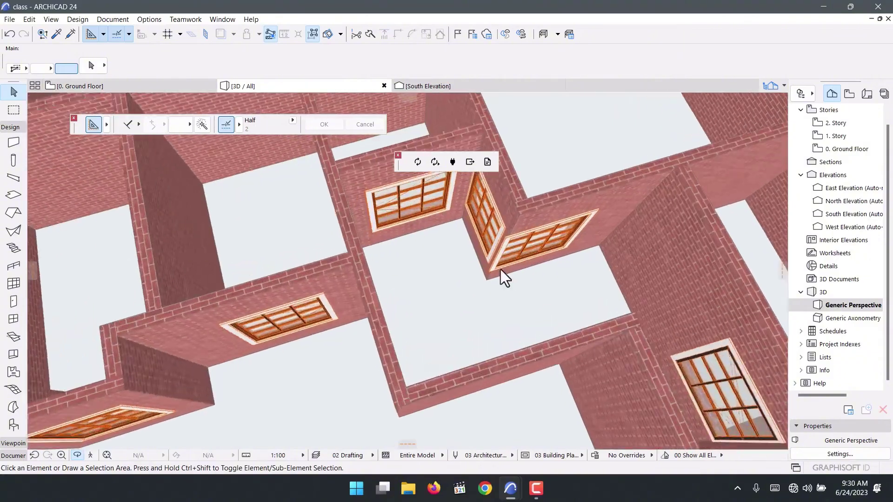
scroll(474, 207, "up", 8)
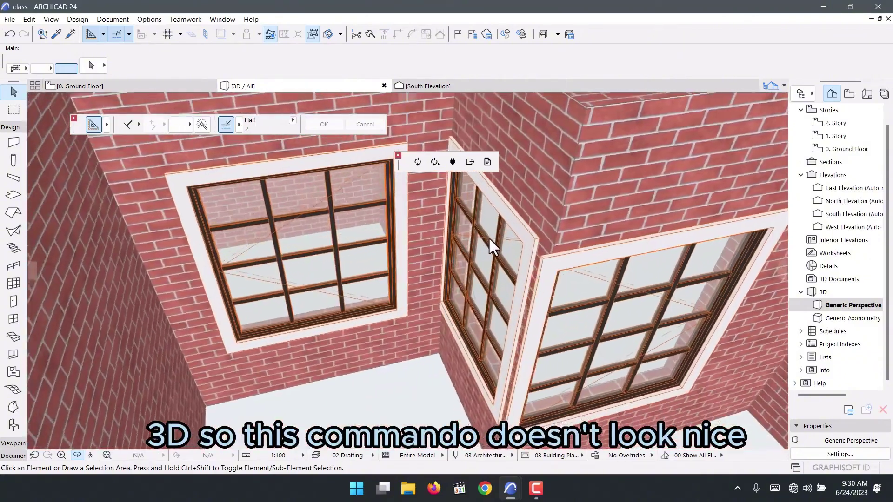
middle_click_drag(488, 236, 408, 233, "shift")
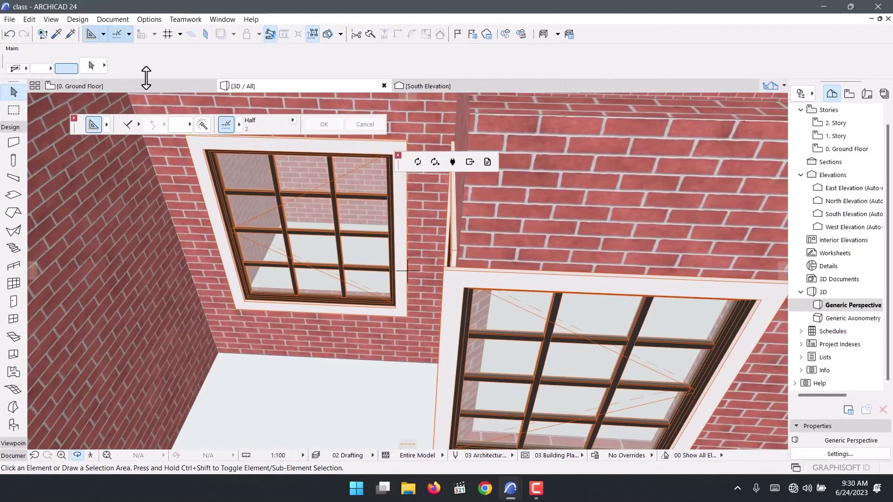
On the ground floor plan, stretch the vertical wall's corner window at its lower end toward the corner, ending at 1324 mm wide
left_click(130, 85)
left_click(394, 317)
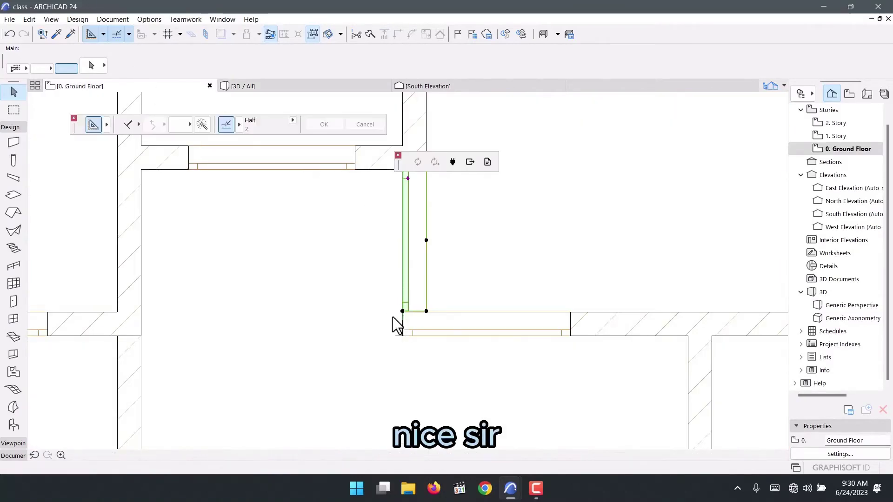
scroll(407, 336, "up", 1)
scroll(407, 336, "up", 5)
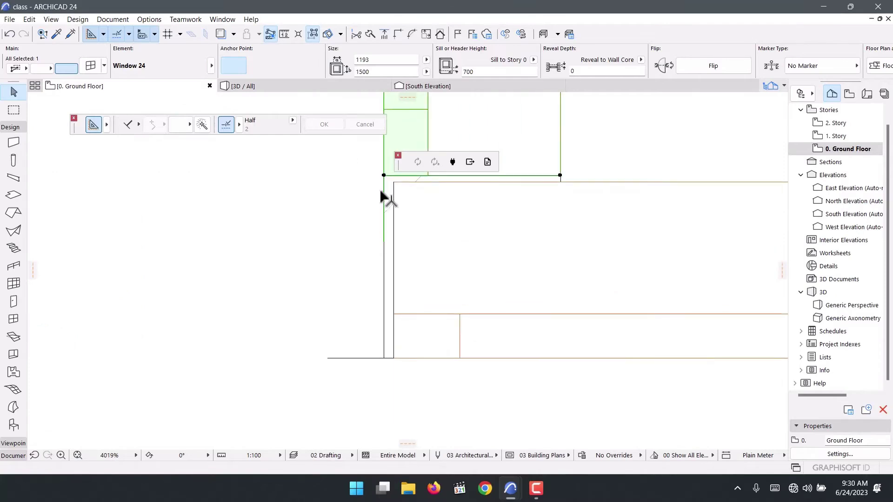
left_click(384, 176)
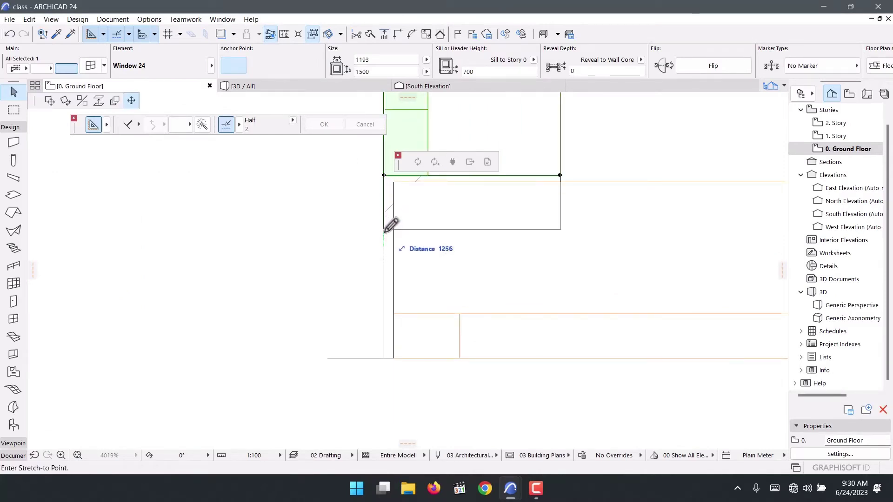
left_click(396, 314)
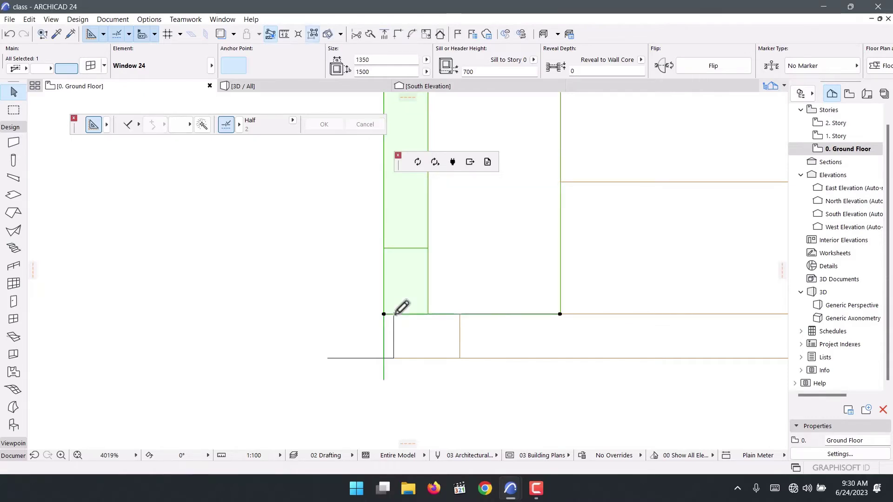
left_click(384, 313)
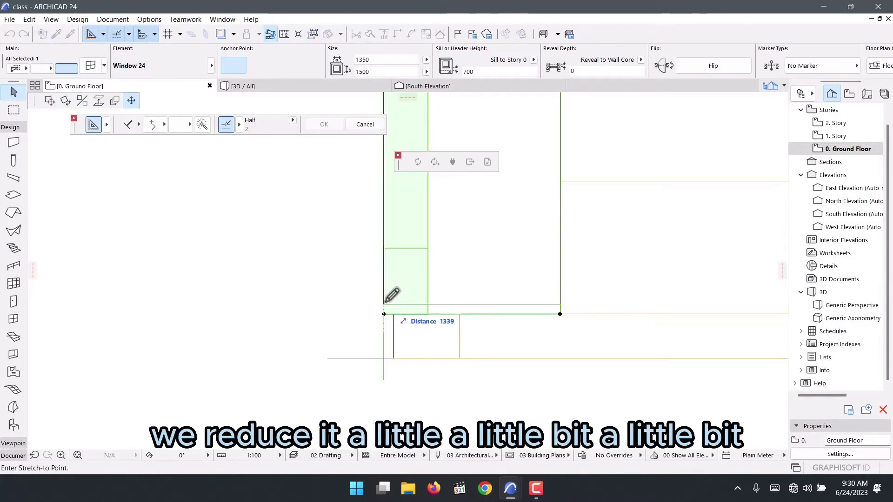
left_click(384, 298)
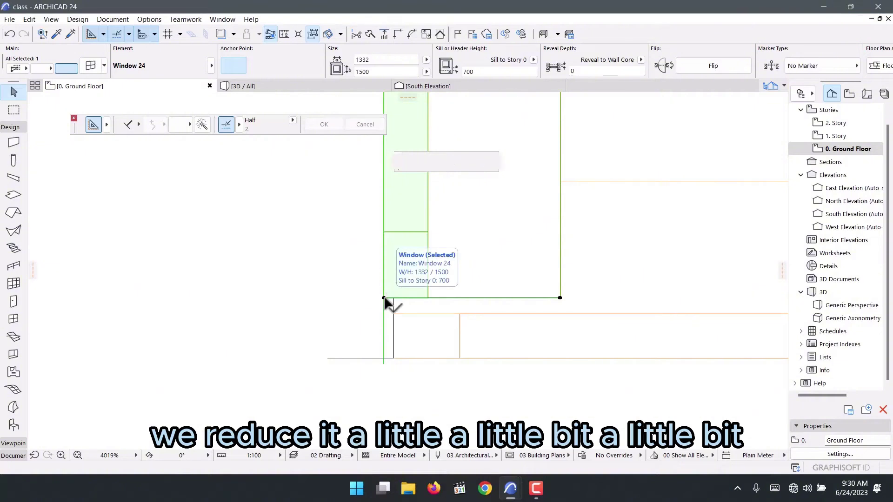
left_click(385, 297)
left_click(387, 291)
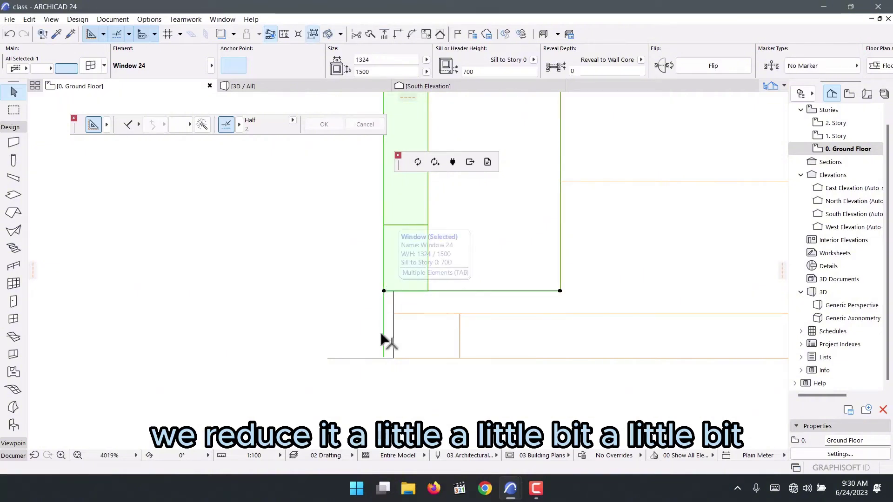
Shorten the horizontal wall's corner window at its corner end in small increments, ending at 1335 mm wide
scroll(392, 353, "down", 3)
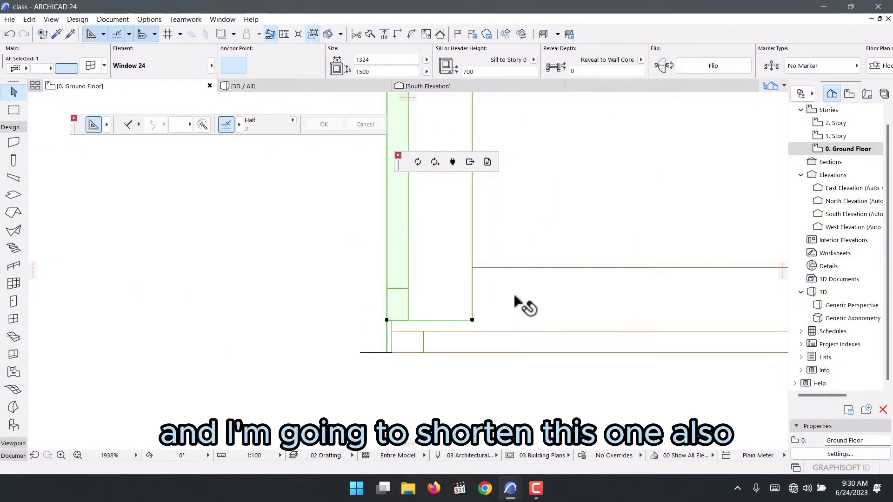
left_click(503, 268)
left_click(388, 352)
scroll(395, 306, "down", 3)
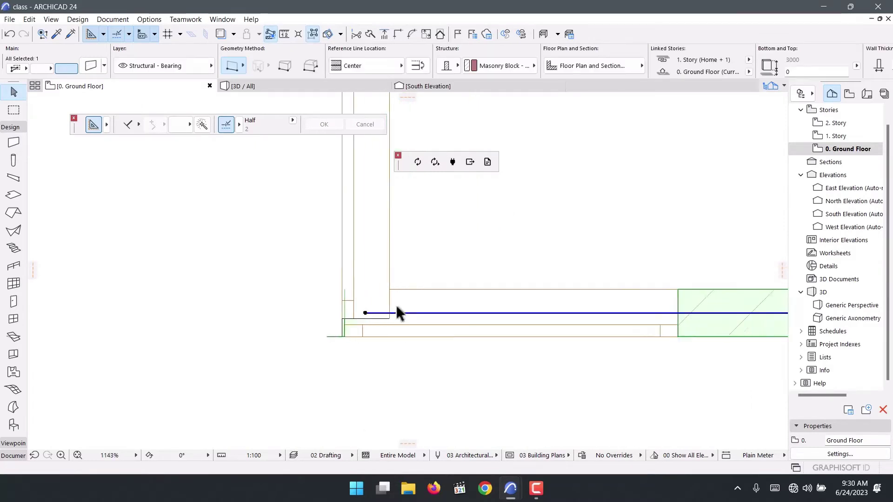
left_click(623, 331)
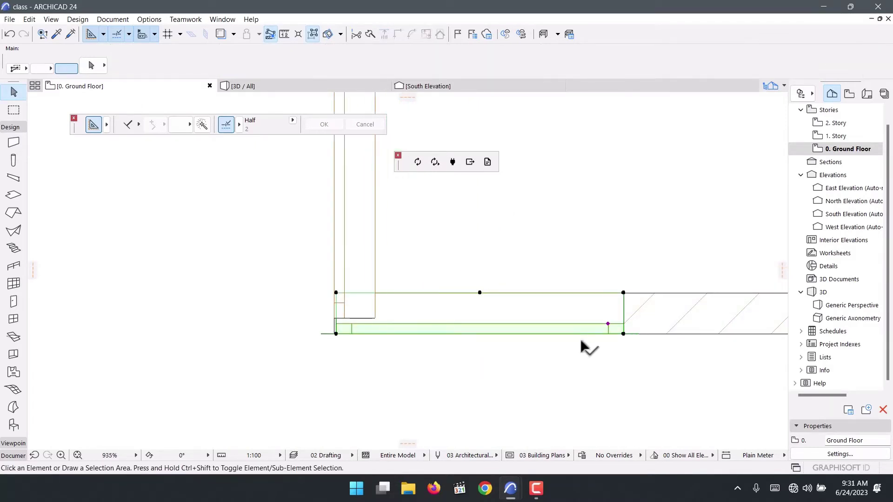
scroll(325, 333, "up", 4)
scroll(325, 333, "up", 3)
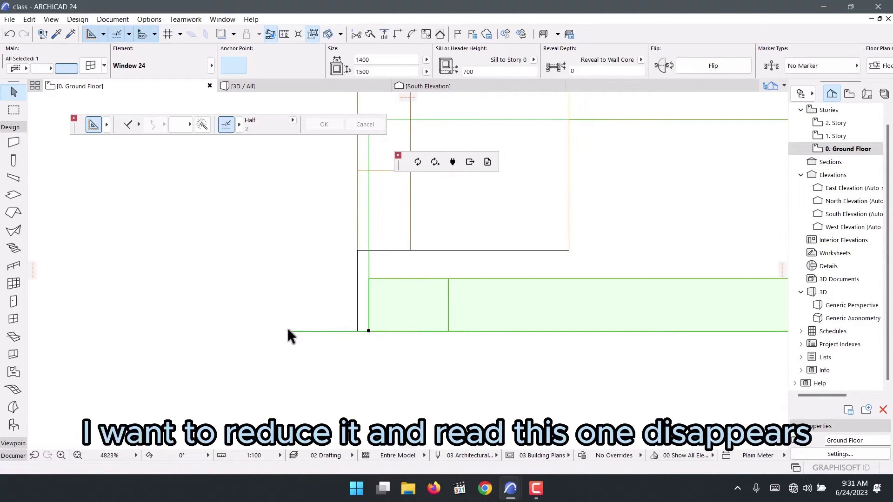
left_click(369, 332)
left_click(393, 331)
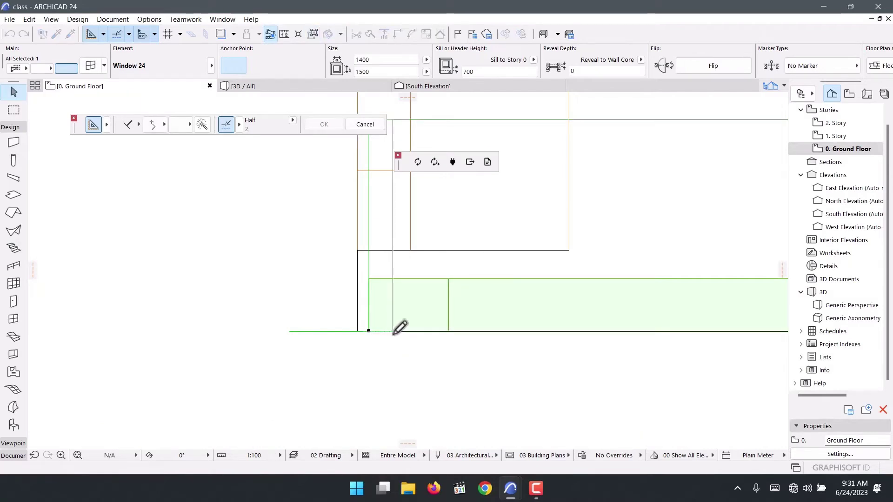
left_click(392, 331)
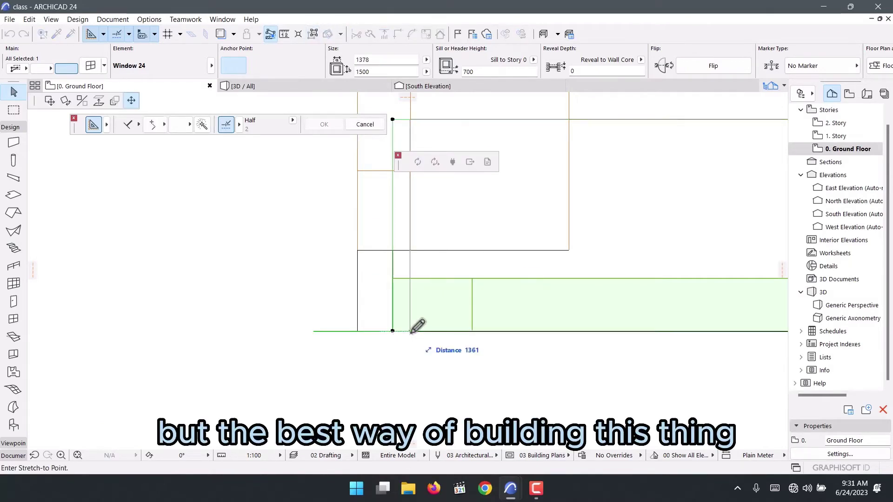
left_click(409, 331)
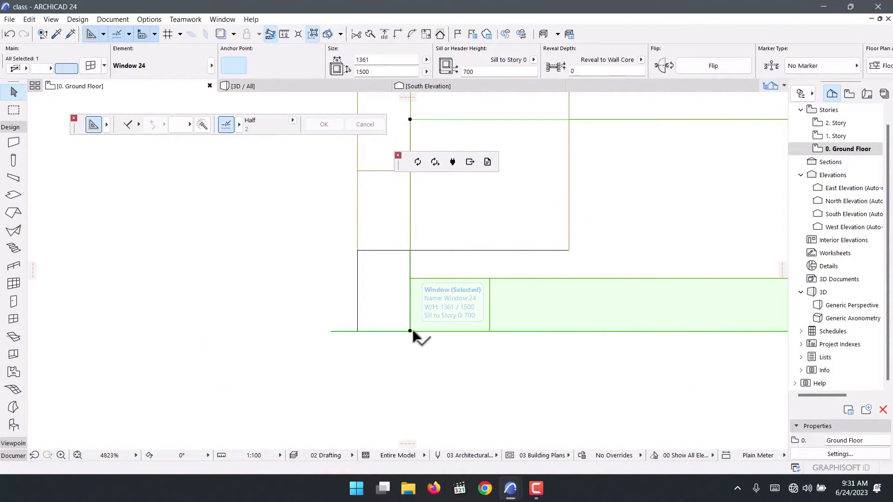
left_click(410, 331)
left_click(422, 331)
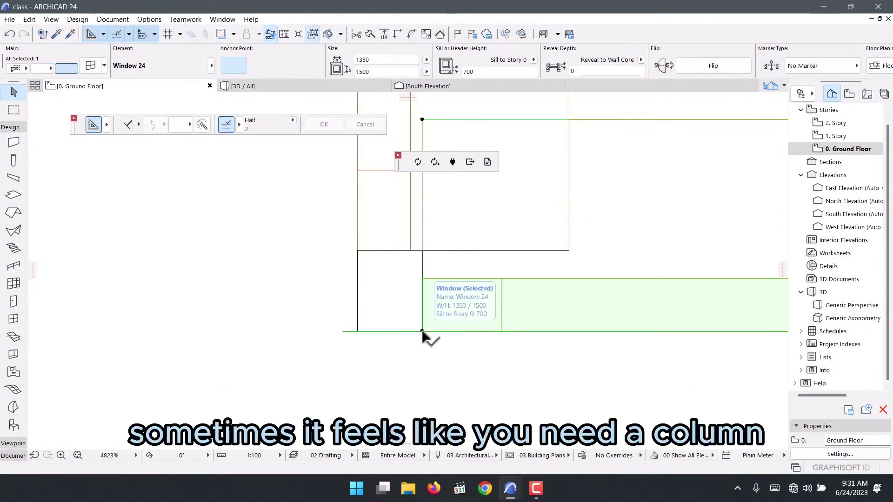
left_click(422, 331)
left_click(437, 331)
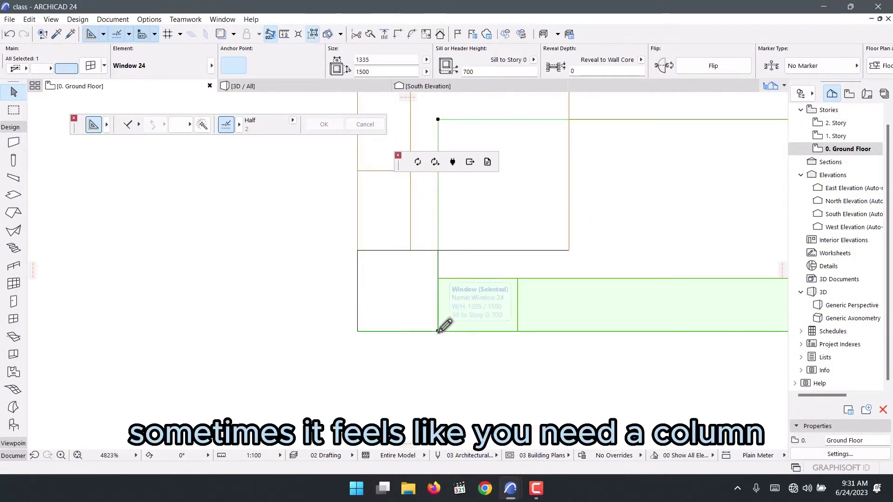
Inspect the resized corner windows and the joint between their casings in 3D
left_click(323, 86)
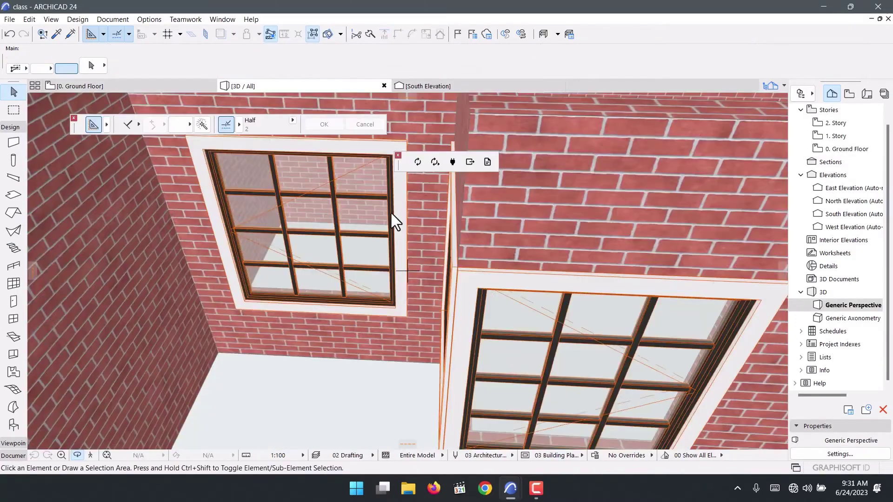
scroll(435, 300, "down", 5)
middle_click_drag(364, 278, 224, 163, "shift")
scroll(454, 254, "up", 8)
Stretch the horizontal wall's window back toward the corner in small increments, to about 1350 mm wide
left_click(113, 87)
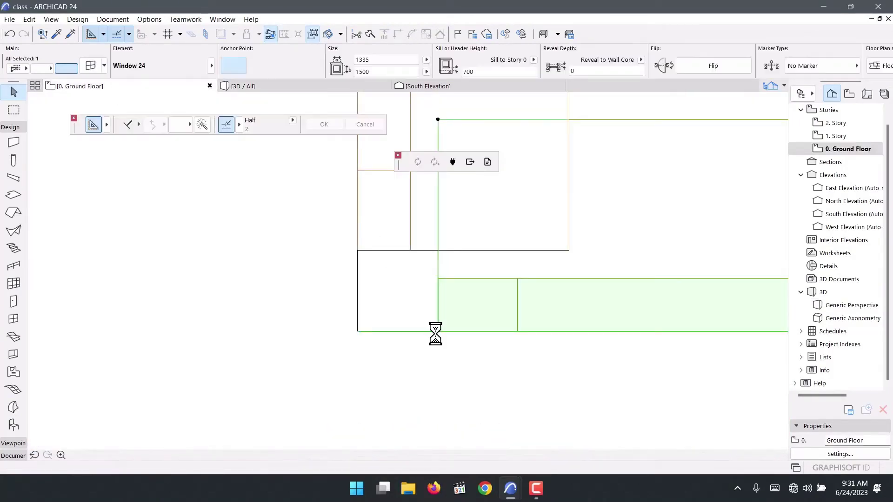
left_click(438, 331)
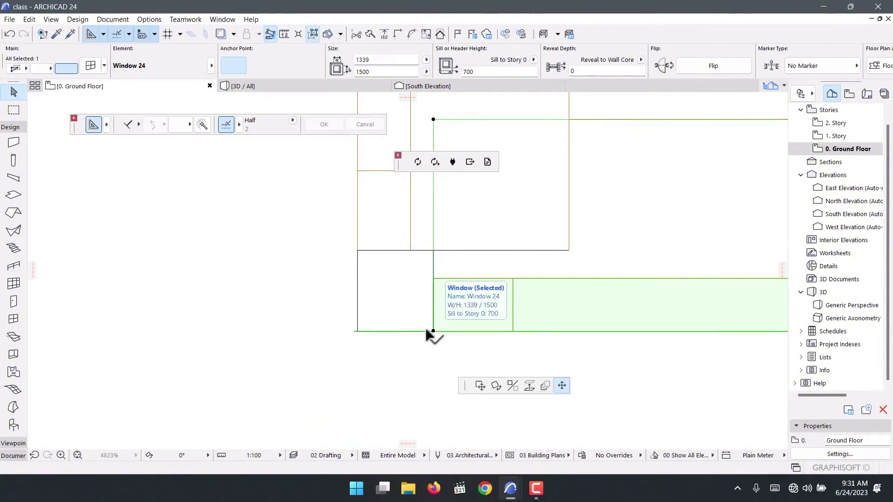
left_click(426, 330)
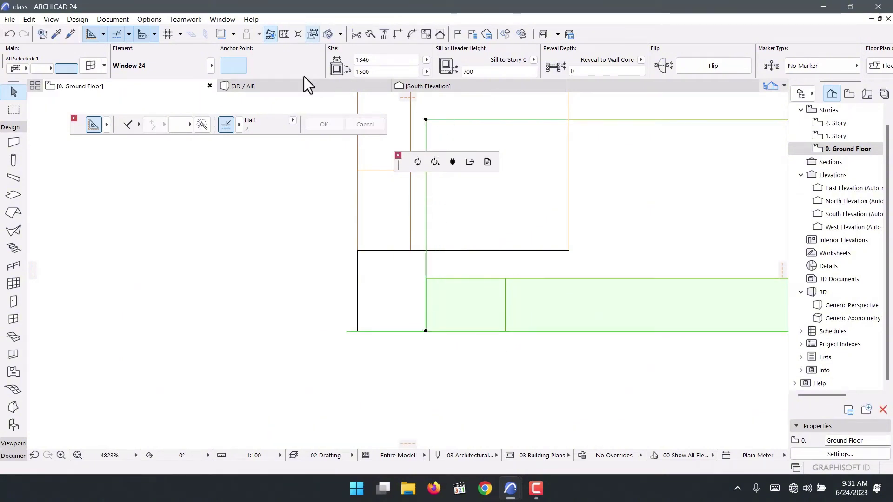
left_click(279, 85)
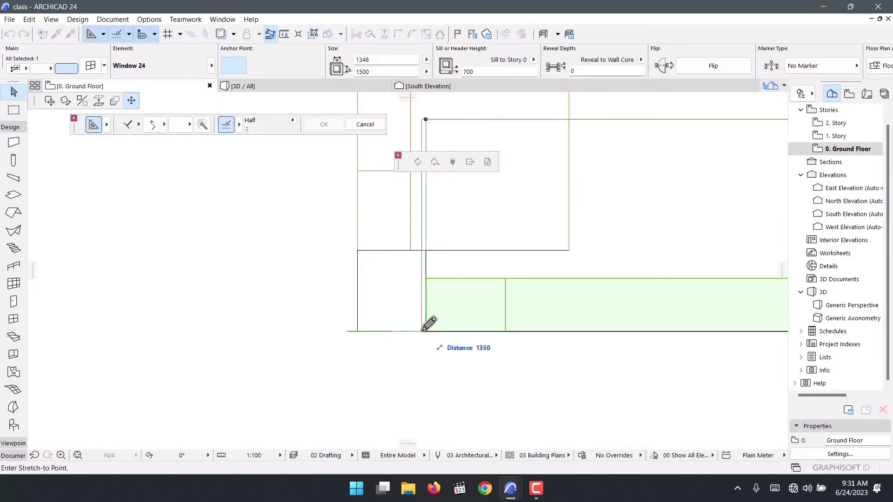
left_click(421, 331)
left_click(421, 331)
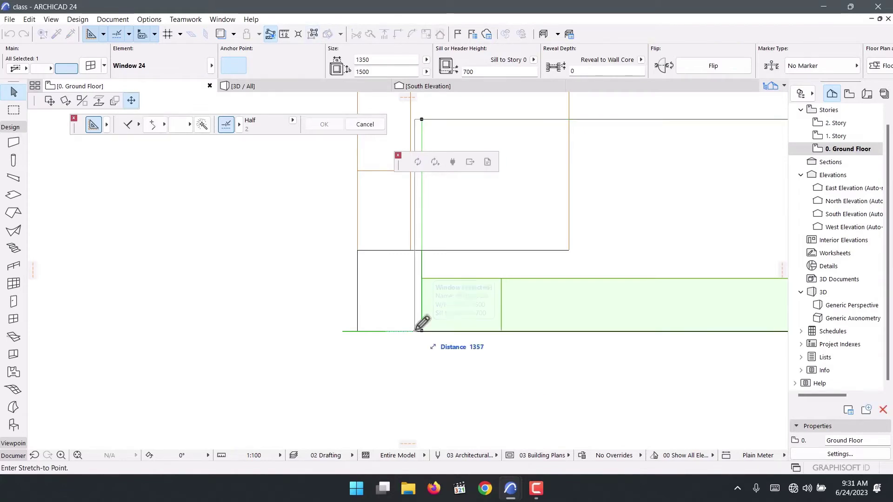
left_click(425, 328)
Review the finished corner window pair in 3D from farther away
left_click(283, 87)
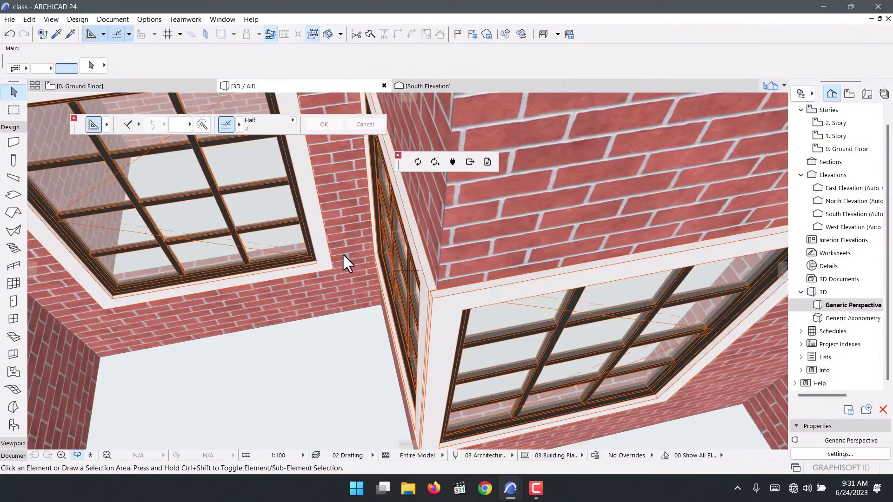
middle_click_drag(442, 348, 514, 316, "shift")
scroll(345, 358, "down", 10)
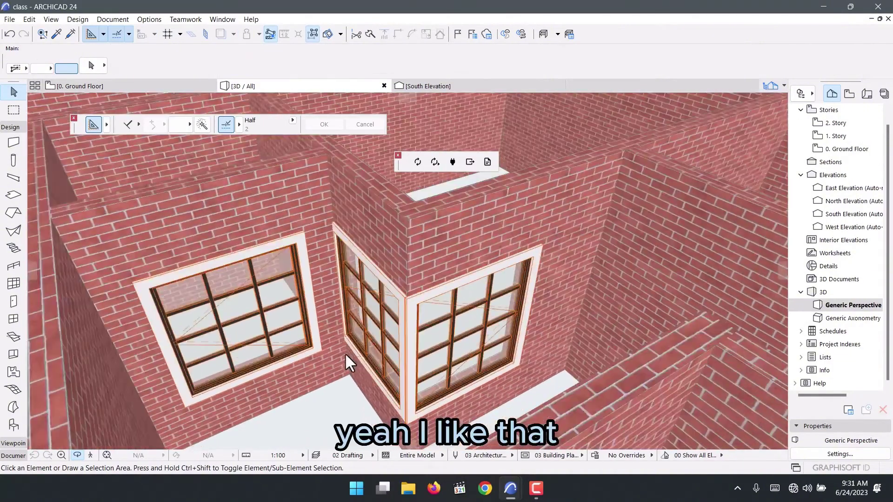
Place a 1400 by 1500 mm Window 24 on the ground floor in the short horizontal wall left of the lower-right bathroom's corner
middle_click_drag(420, 321, 474, 160, "shift")
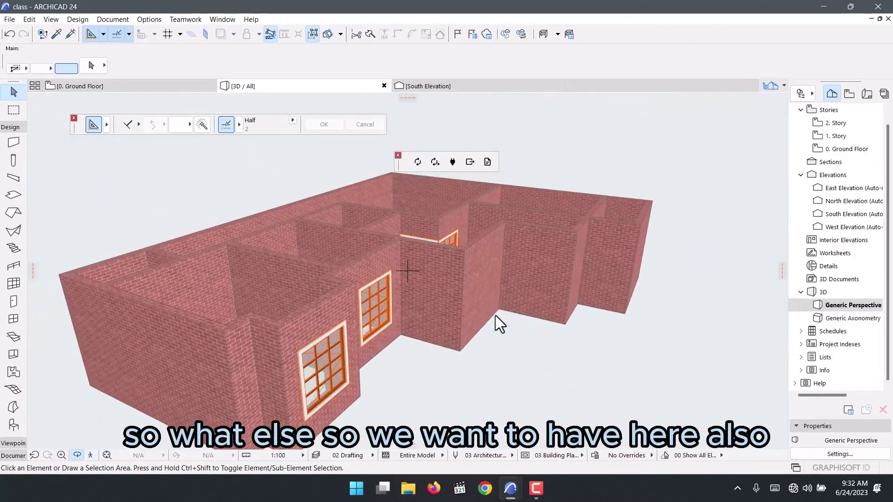
middle_click_drag(496, 315, 260, 129, "shift")
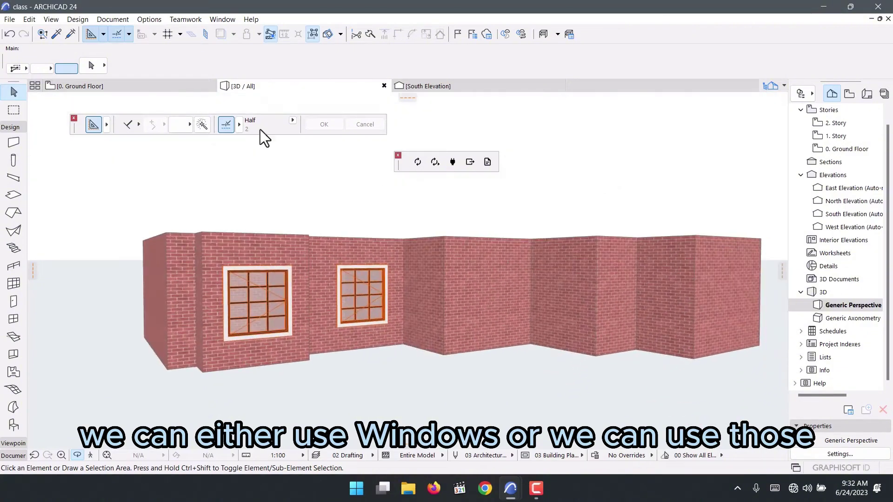
left_click(124, 87)
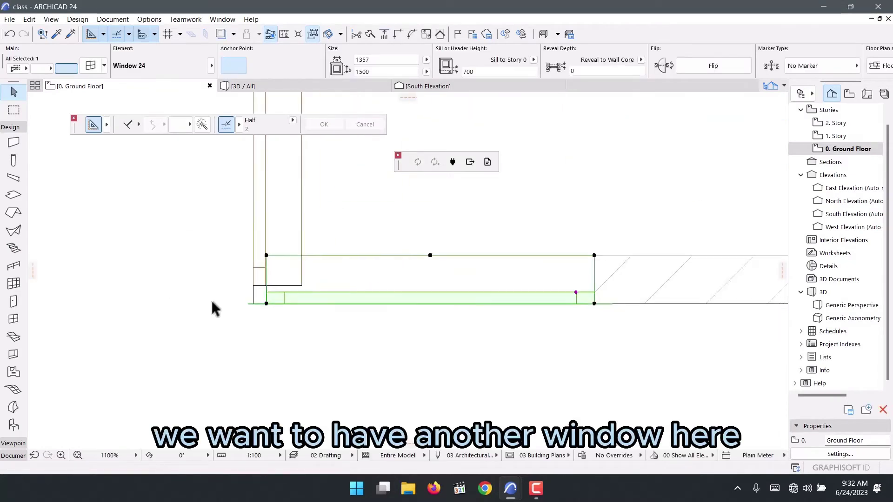
scroll(212, 302, "down", 8)
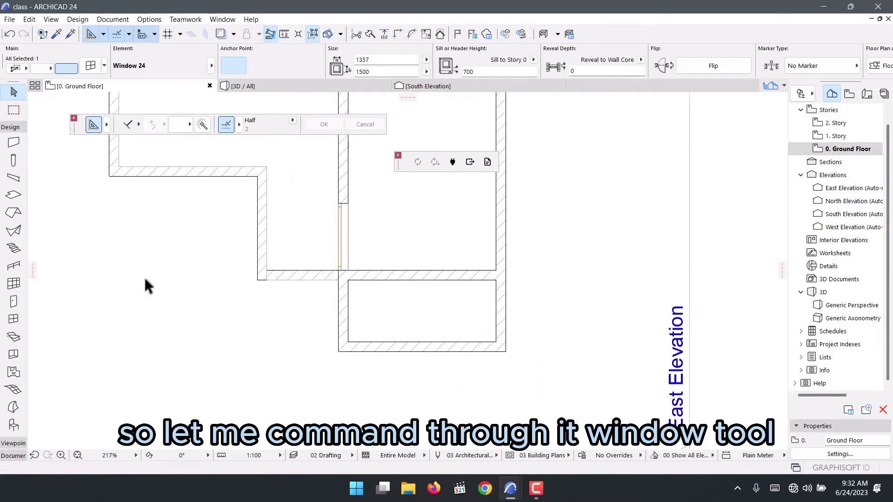
left_click(92, 345)
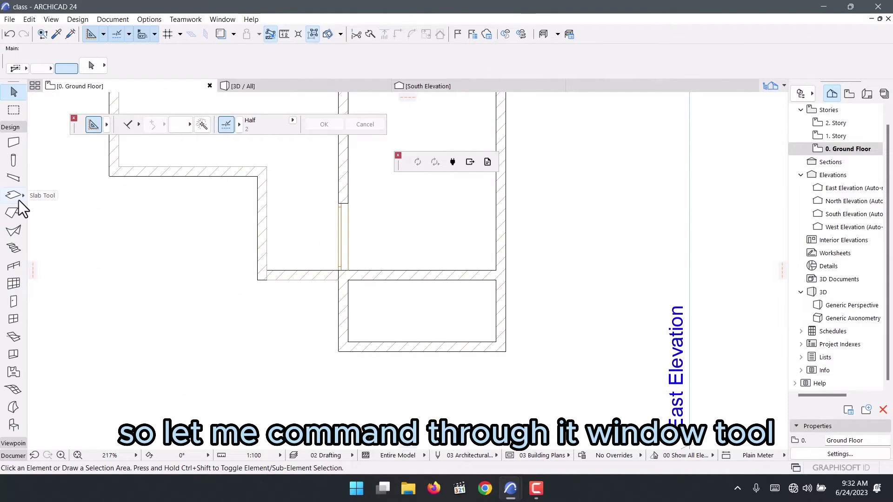
left_click(14, 321)
scroll(319, 253, "up", 3)
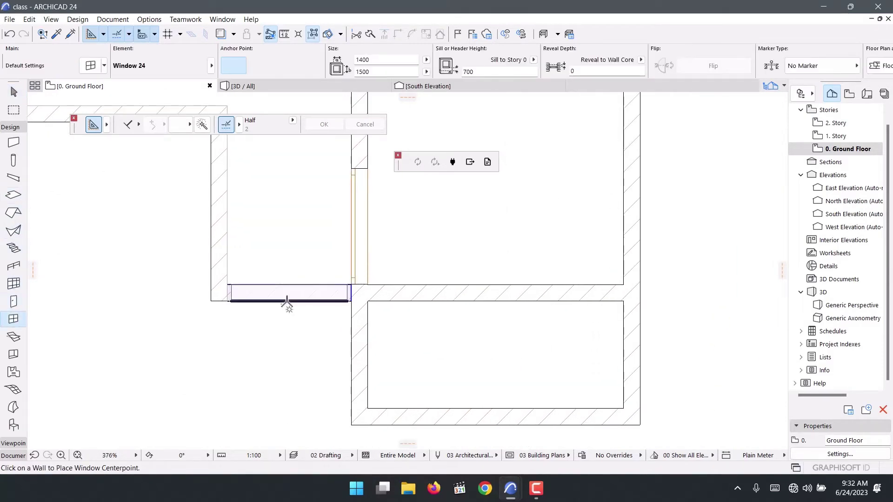
left_click(286, 301)
left_click(278, 250)
Place a 1400 by 1500 mm Window 24 in the outer left wall of the small room at the plan's upper-left corner
scroll(342, 365, "down", 6)
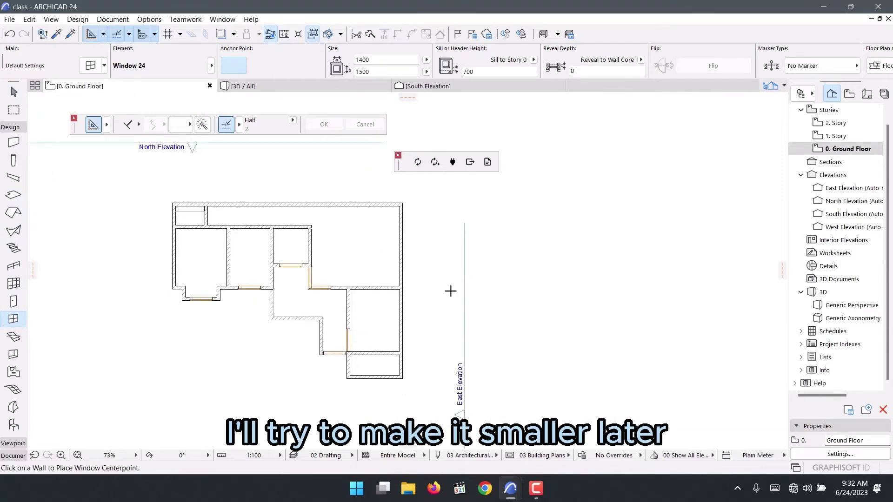
scroll(365, 295, "up", 2)
scroll(231, 322, "up", 1)
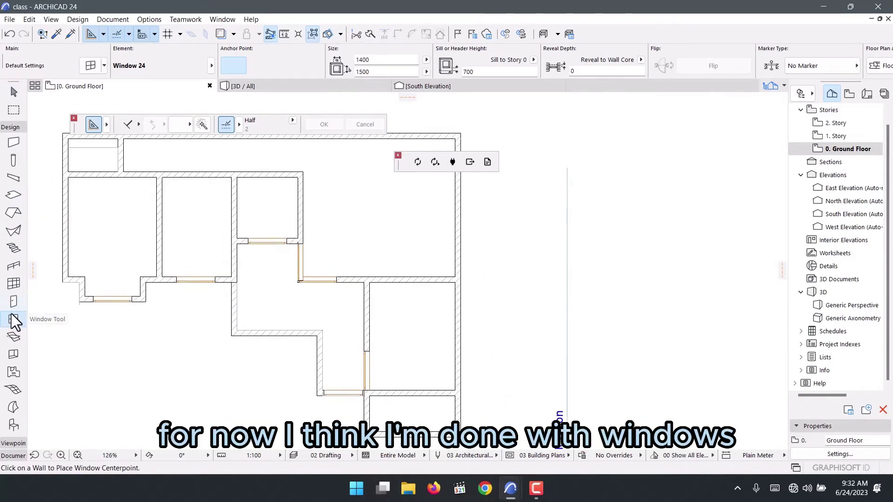
scroll(365, 265, "down", 2)
scroll(196, 219, "up", 3)
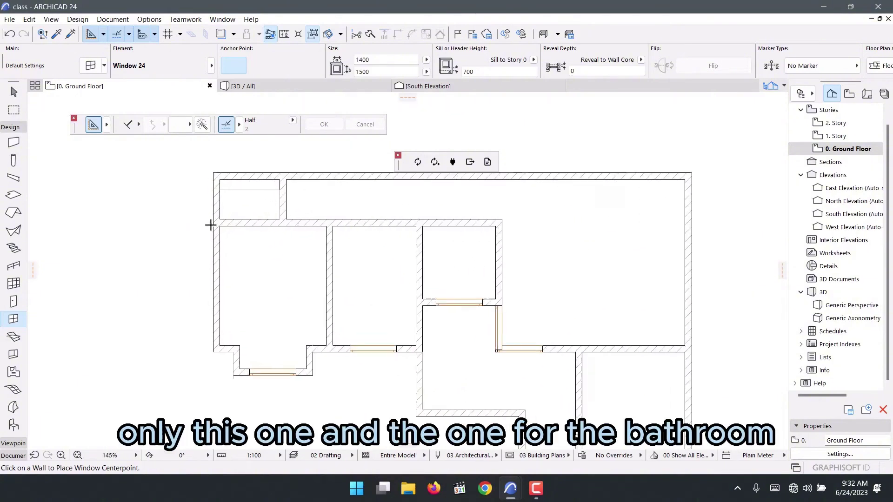
scroll(206, 180, "down", 4)
scroll(405, 324, "up", 1)
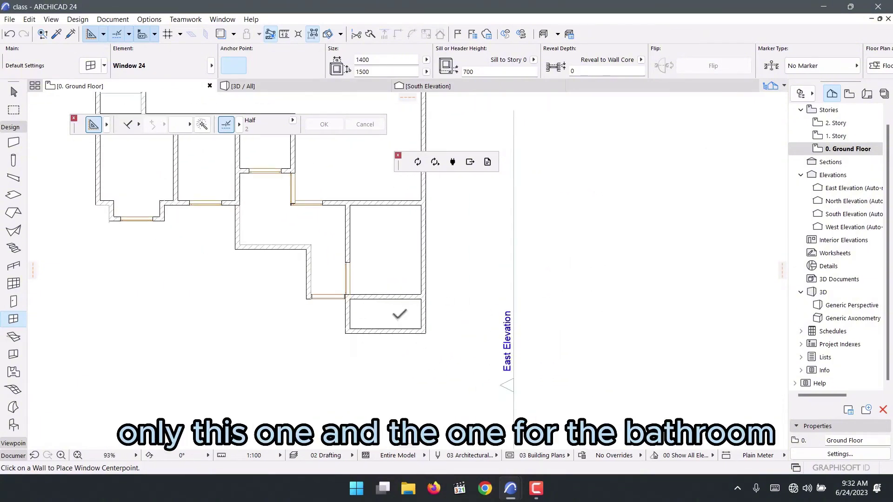
scroll(373, 314, "up", 1)
scroll(299, 253, "down", 3)
scroll(293, 241, "up", 2)
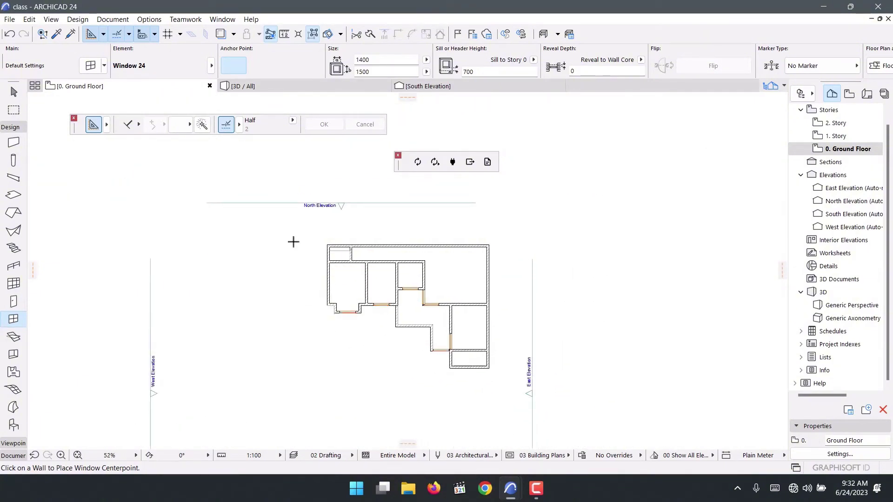
scroll(303, 257, "up", 4)
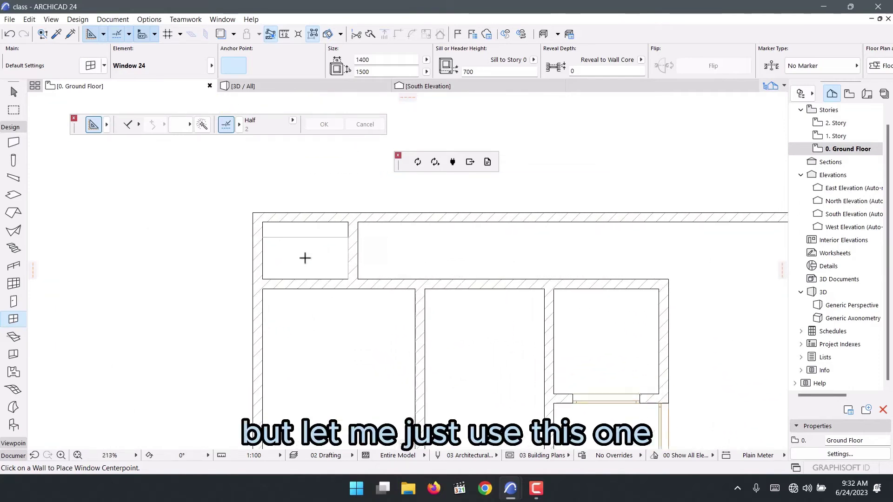
left_click(254, 246)
left_click(198, 229)
Place a 1400 by 1500 mm Window 24 in the left wall of the small room at the plan's lower-right corner
scroll(201, 222, "down", 5)
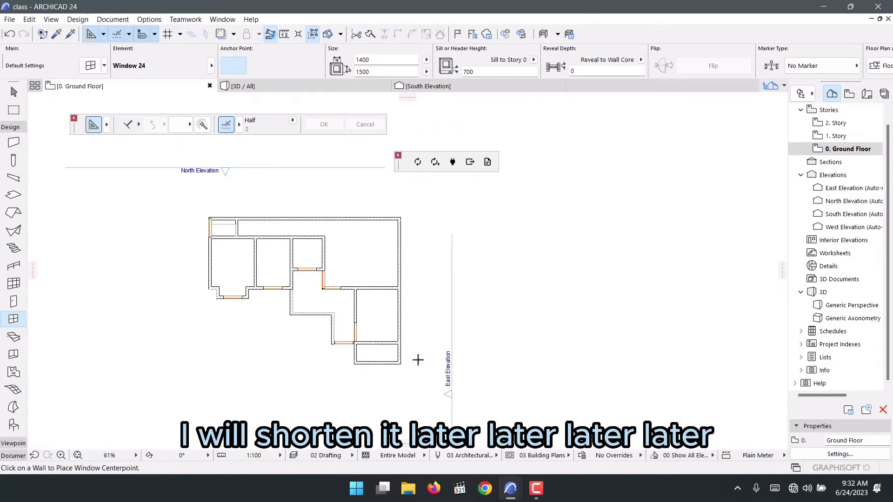
scroll(279, 363, "up", 7)
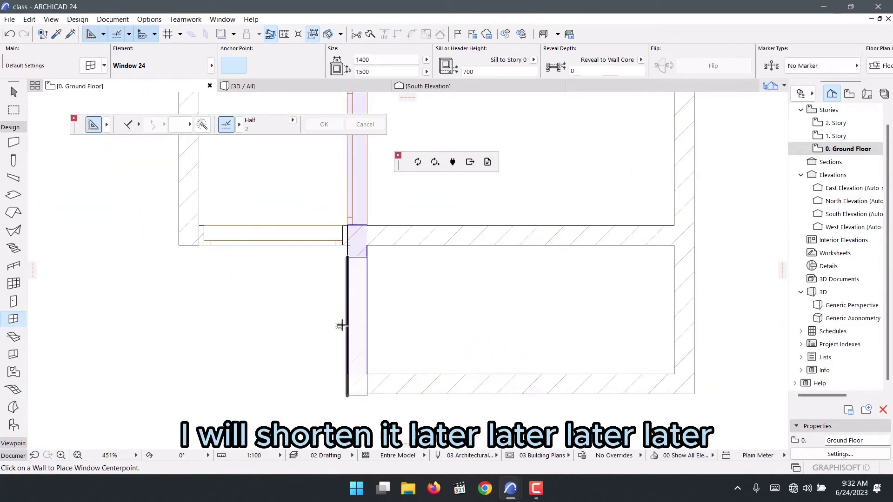
left_click(343, 312)
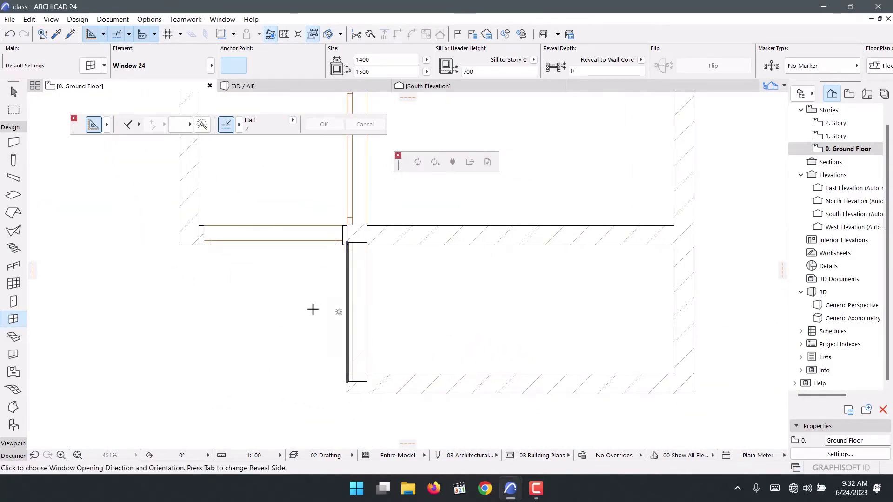
left_click(392, 355)
scroll(396, 355, "down", 7)
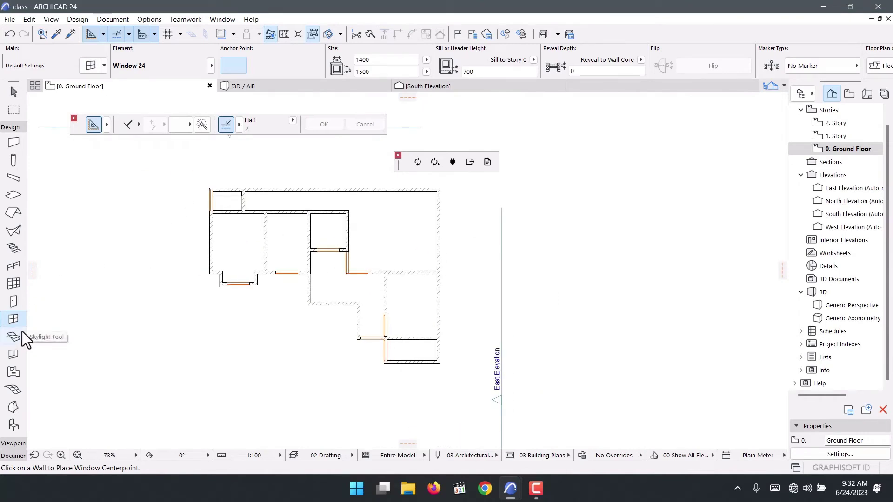
left_click(11, 129)
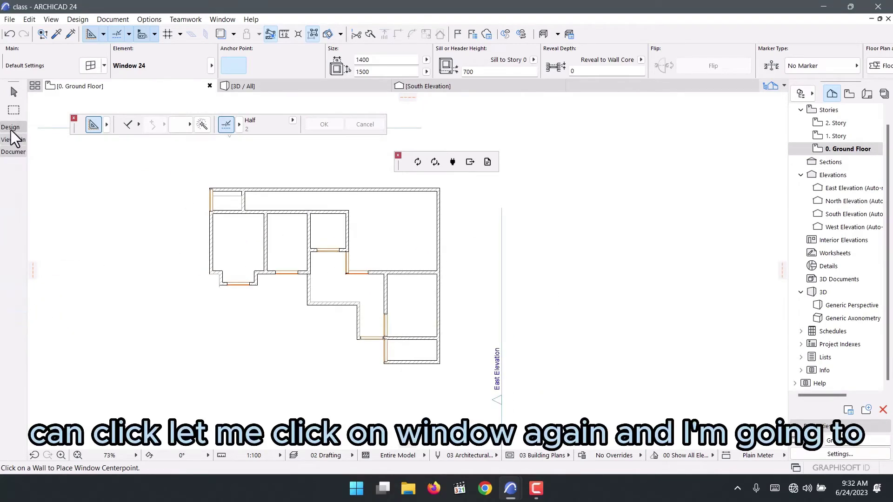
left_click(11, 130)
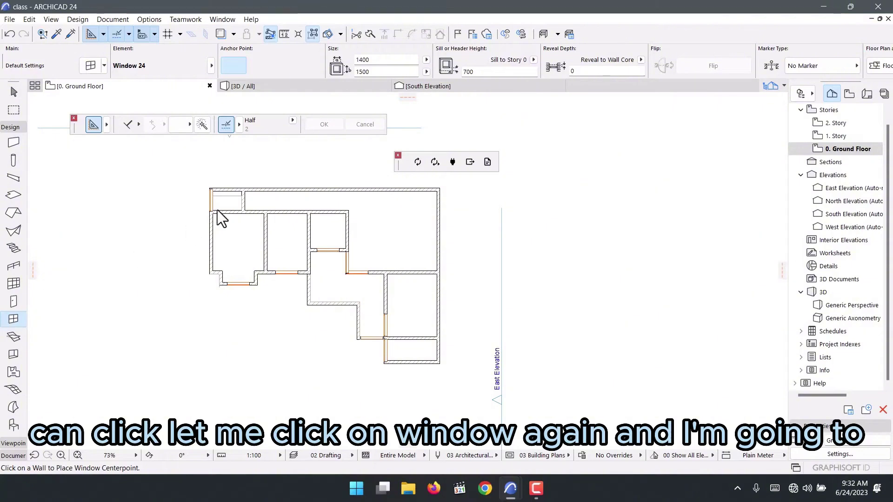
key("ctrl+t")
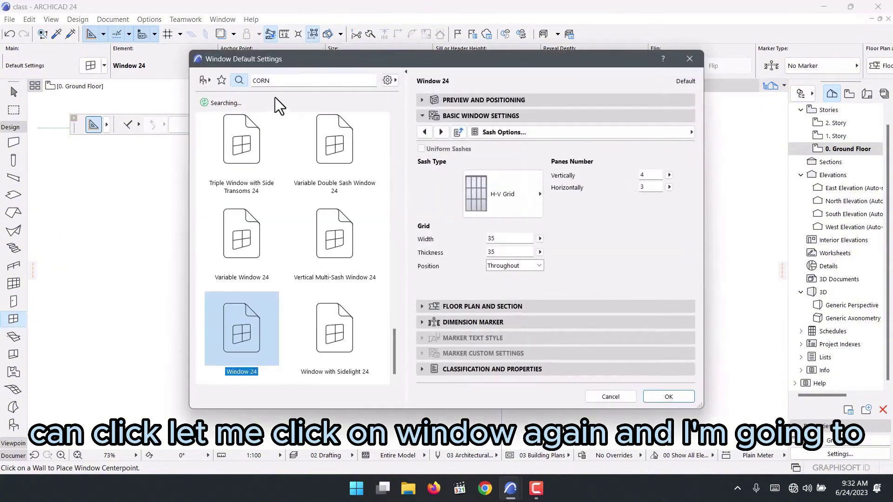
left_click(689, 59)
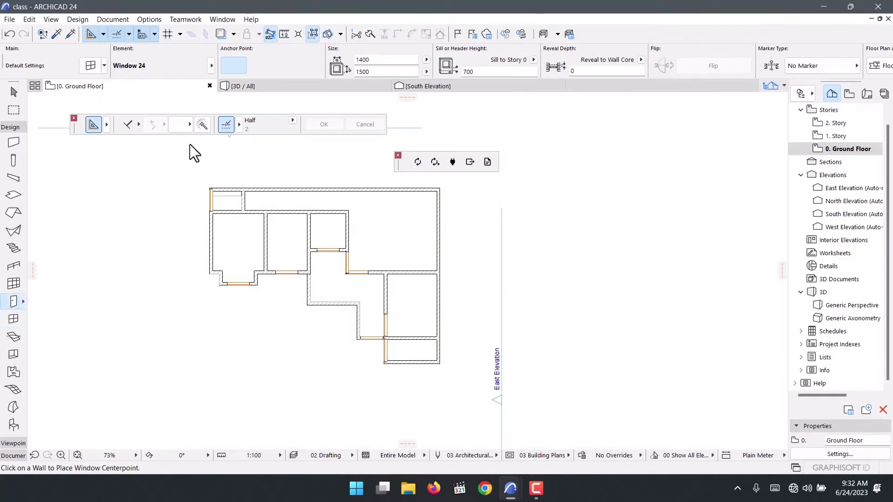
Search the door library for "DOOR" in the door default settings and choose Metal Door 24
double_click(10, 304)
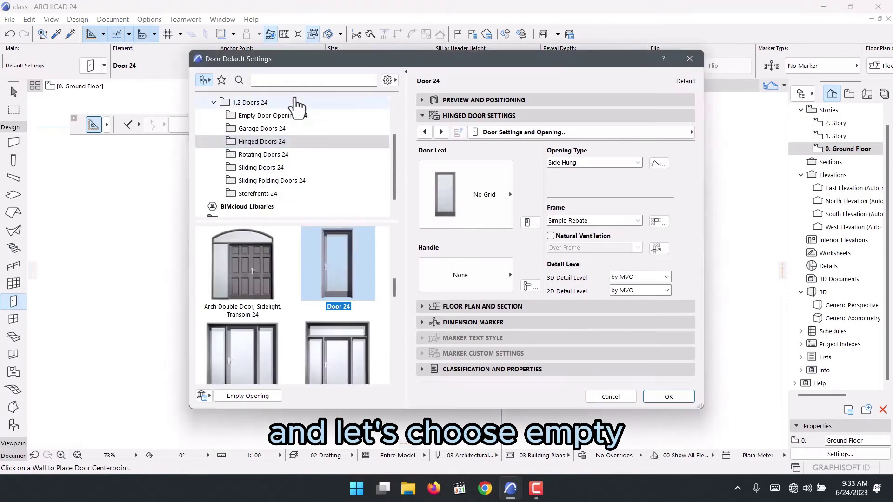
left_click(232, 81)
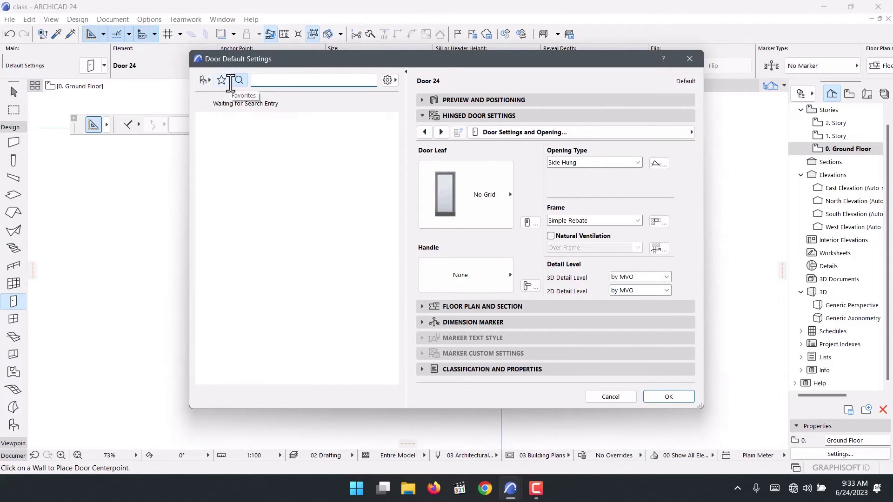
type("DOOR")
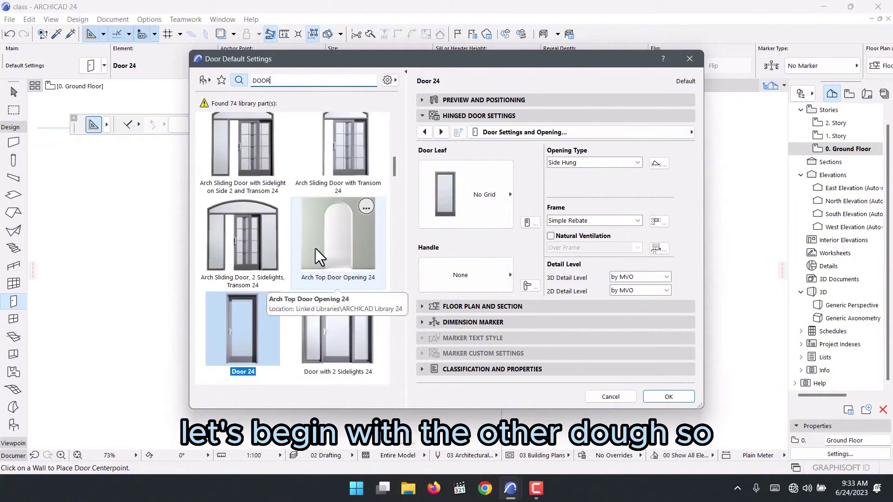
scroll(315, 248, "down", 4)
scroll(285, 248, "down", 8)
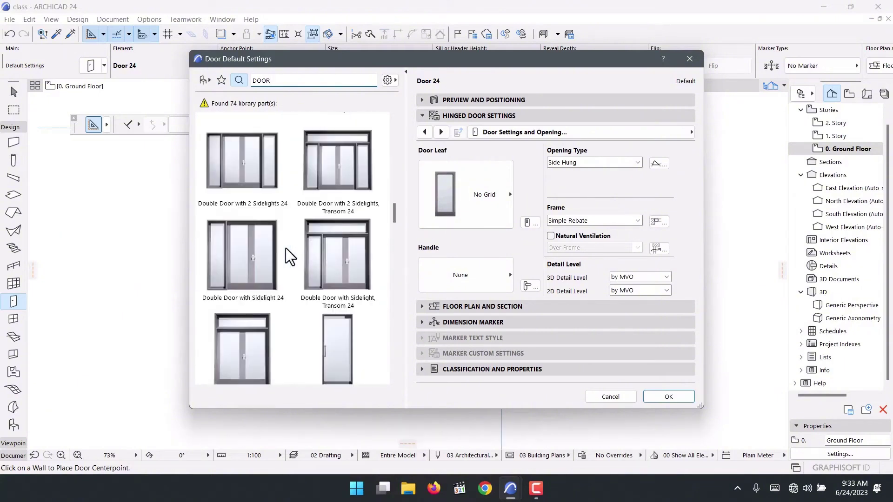
scroll(285, 248, "down", 6)
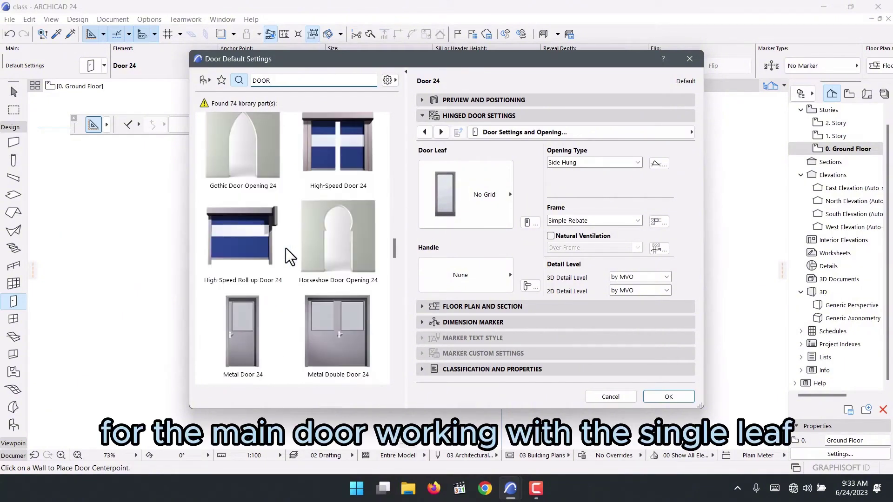
left_click(224, 231)
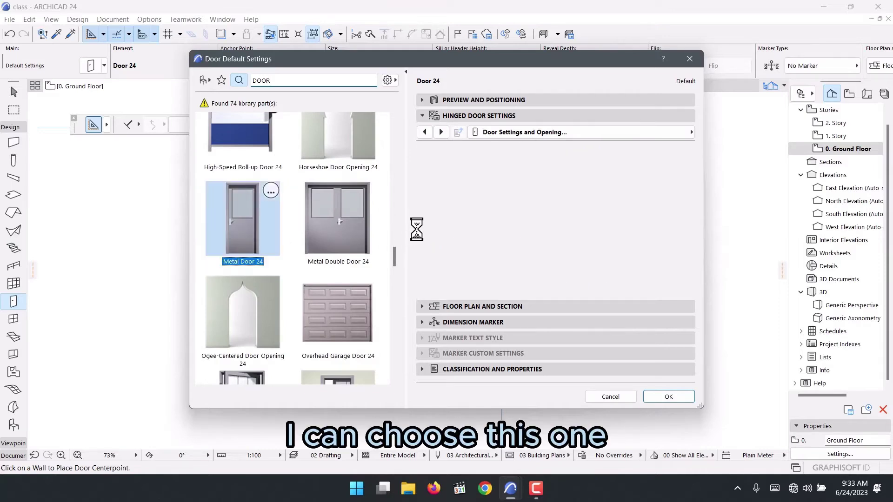
Set the metal door's leaf to Style 8 and pick Handle 10 as its handle in the hinged door settings
left_click(470, 99)
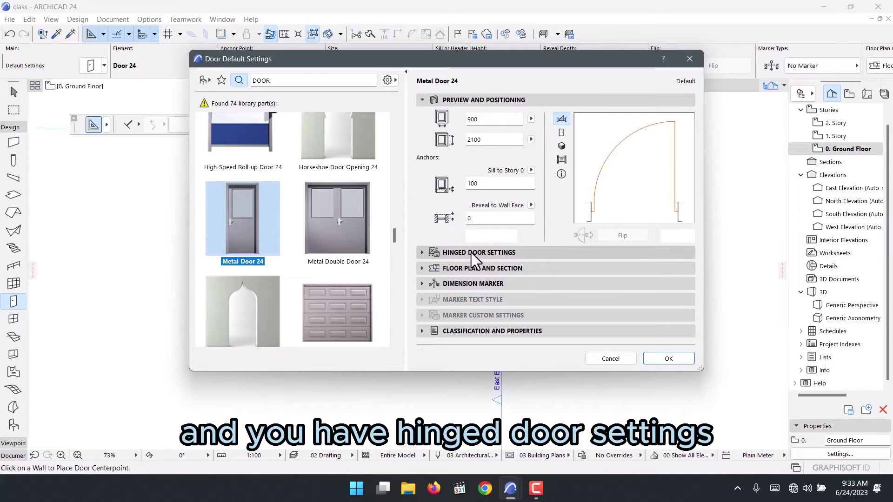
left_click(485, 253)
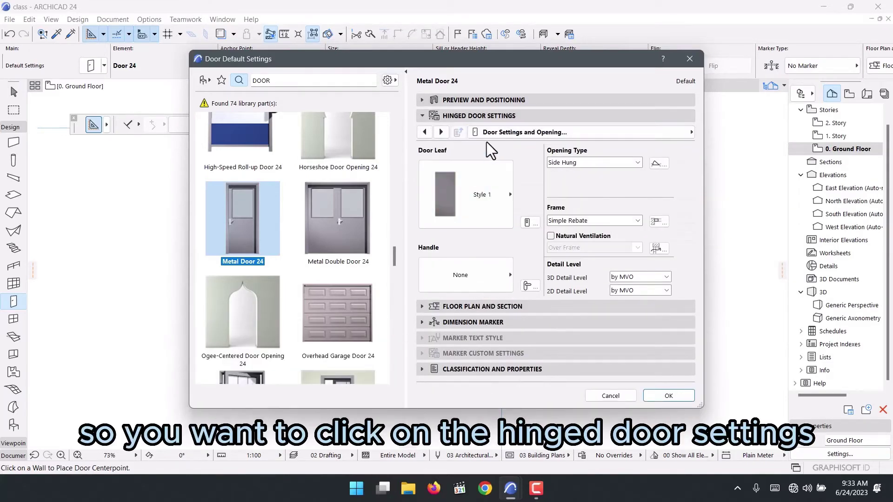
left_click(488, 215)
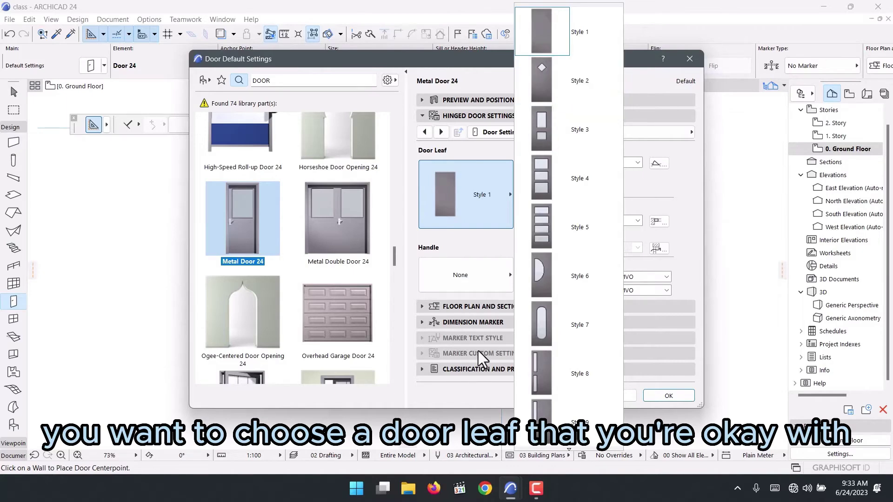
left_click(546, 383)
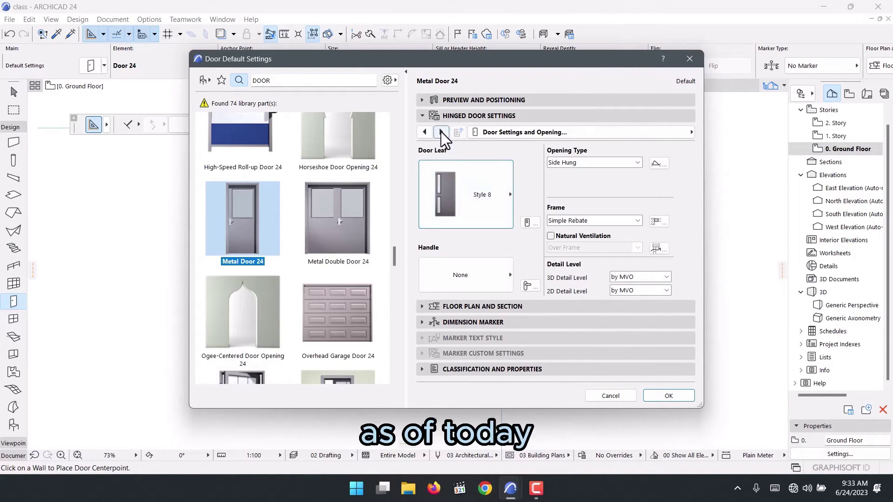
left_click(493, 266)
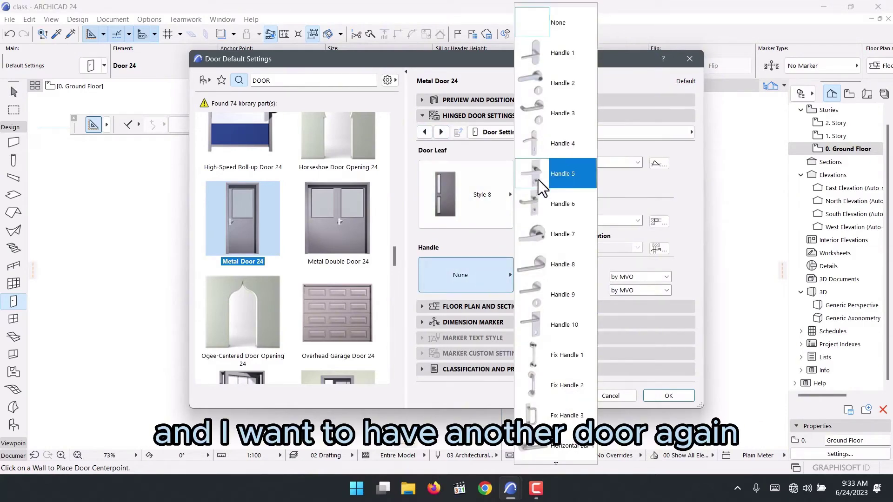
left_click(533, 327)
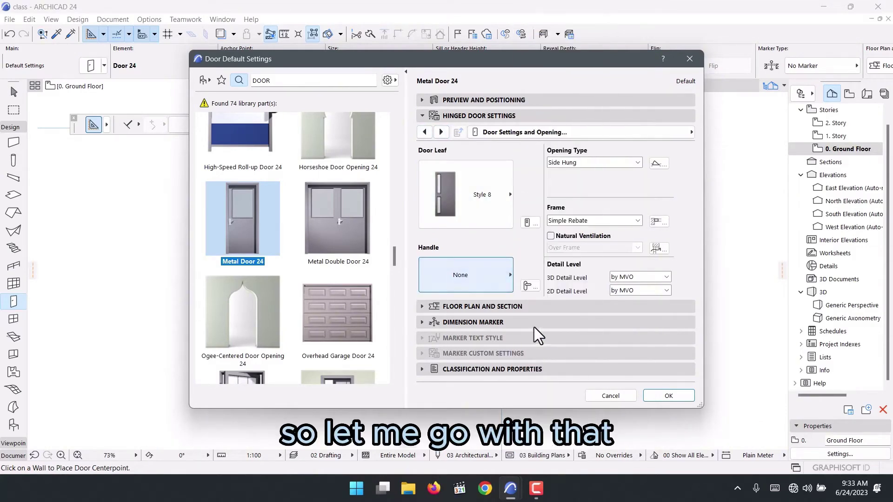
Go through the remaining hinged door settings pages, including Natural Ventilation, and accept the door defaults
left_click(436, 134)
left_click(440, 132)
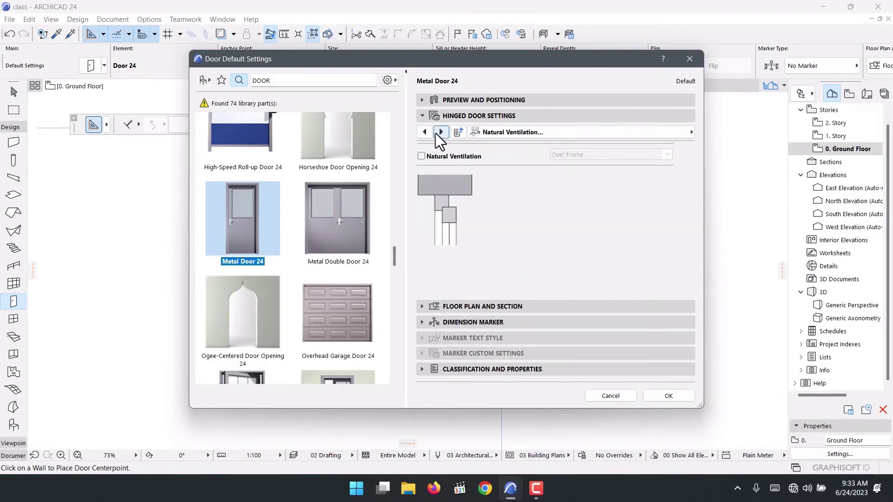
left_click(439, 132)
left_click(440, 133)
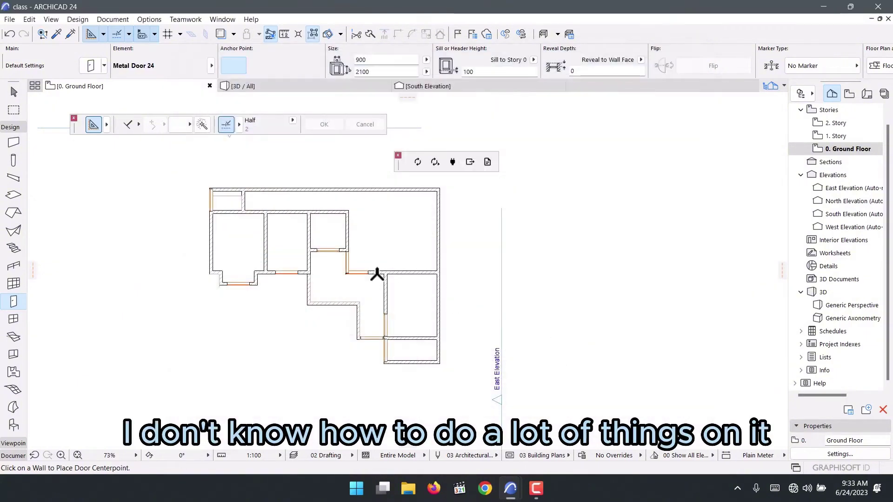
Place the 900 by 2100 mm Metal Door 24 in the large room's lower wall, right of its window, hinged on the right and opening outward
scroll(377, 275, "up", 10)
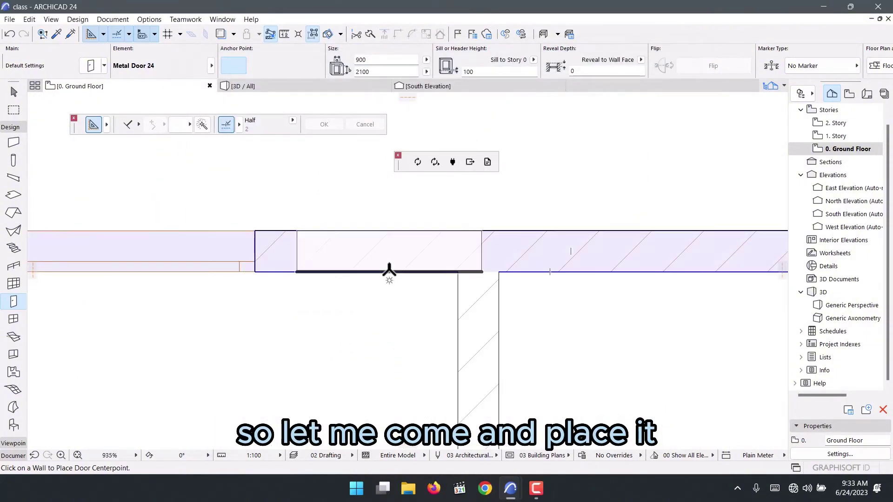
left_click(364, 272)
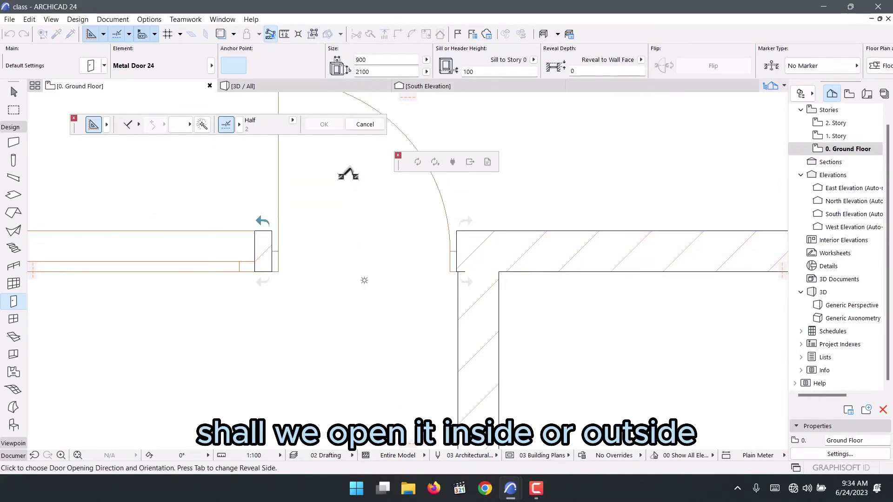
scroll(347, 175, "down", 4)
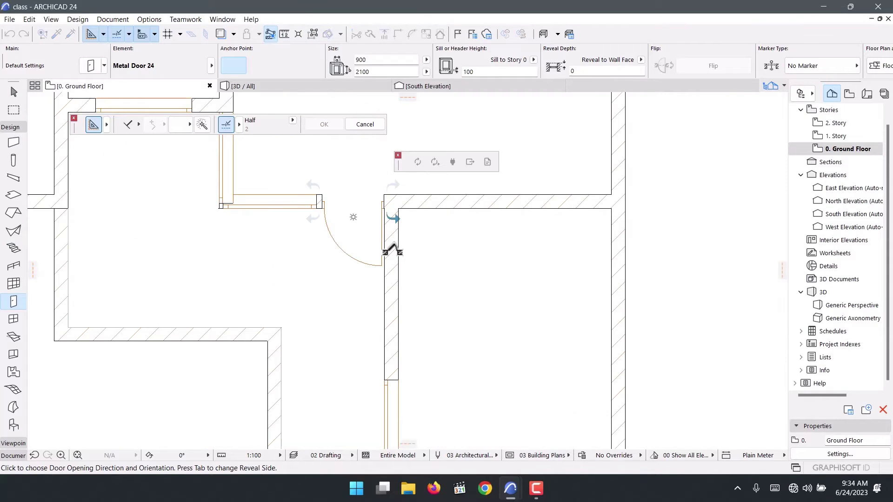
left_click(393, 250)
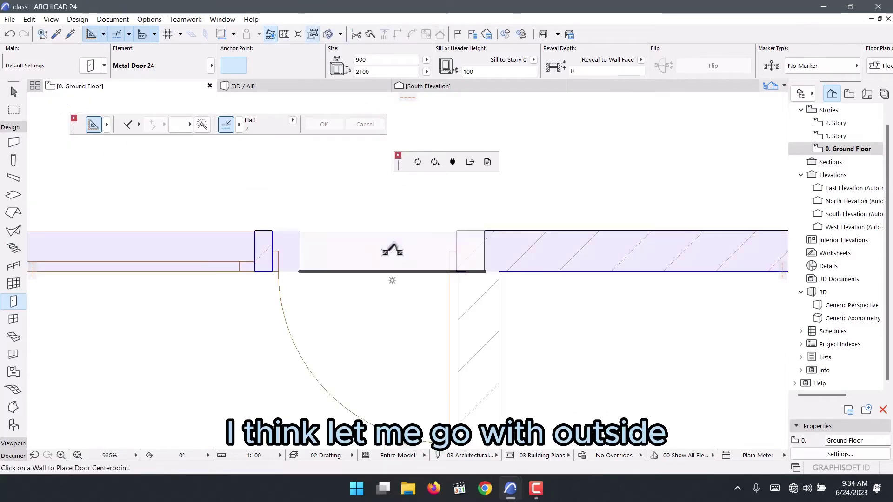
scroll(376, 248, "down", 4)
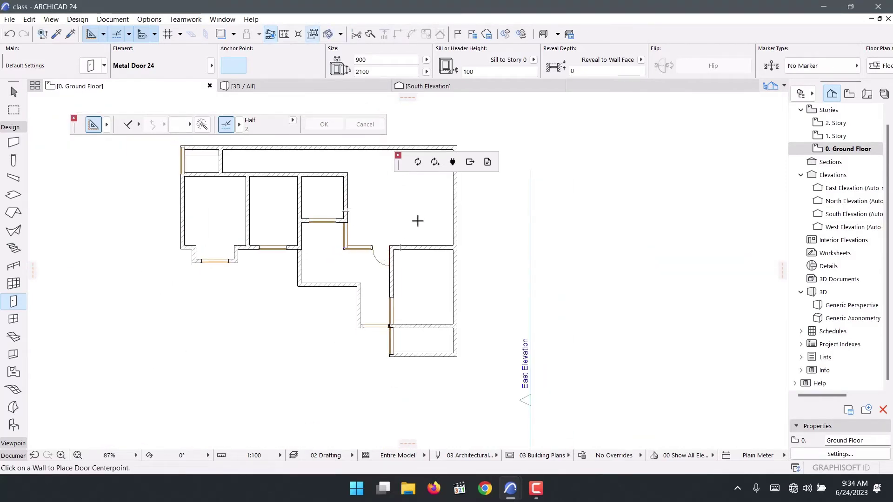
scroll(417, 221, "up", 3)
scroll(424, 270, "down", 3)
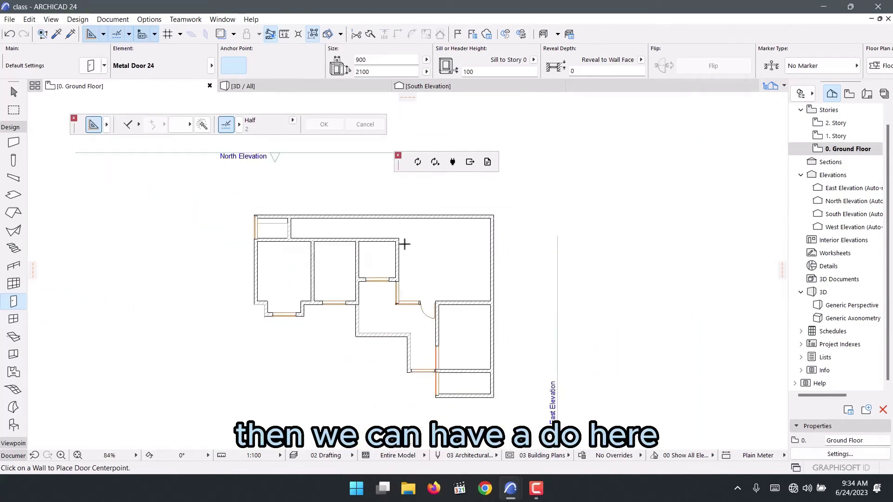
scroll(404, 244, "up", 5)
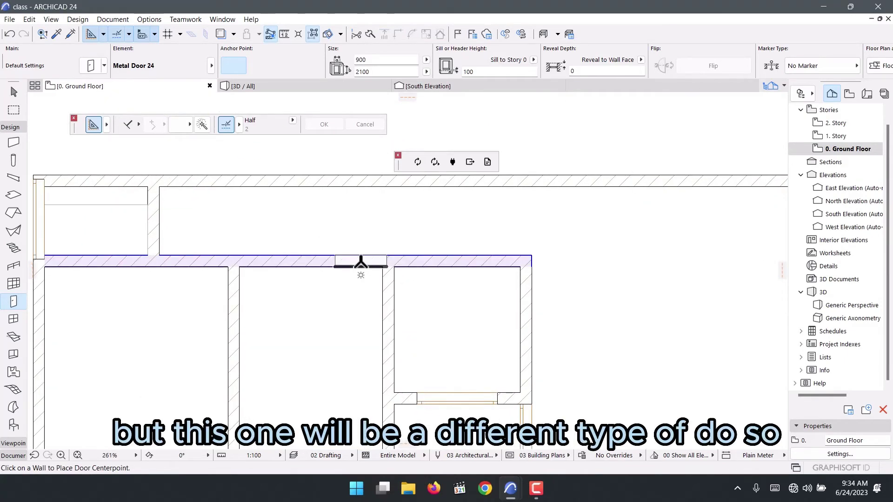
scroll(361, 264, "down", 5)
scroll(285, 245, "up", 4)
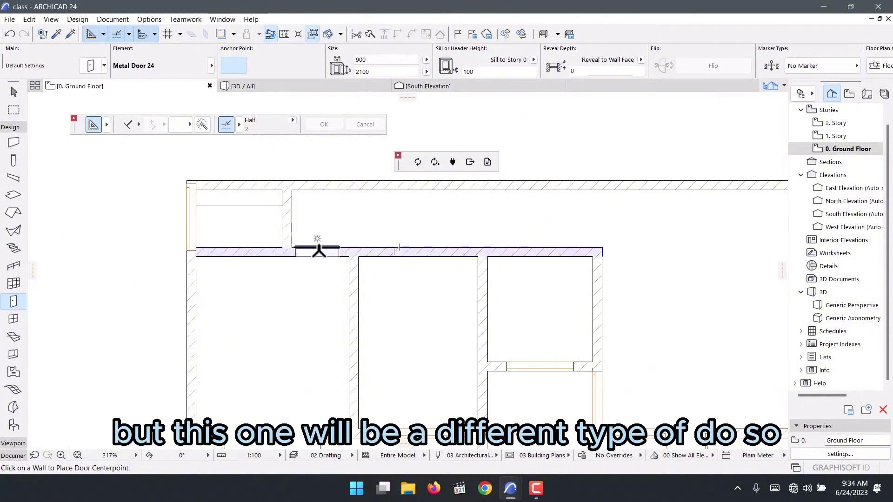
scroll(353, 274, "down", 6)
scroll(465, 263, "up", 1)
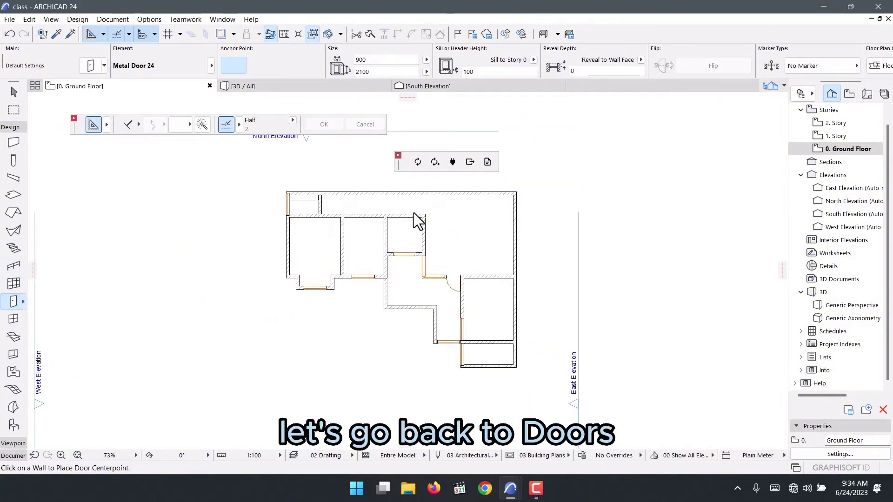
Browse the door library in the door default settings and choose Door 24 for the interior doors
key("ctrl+t")
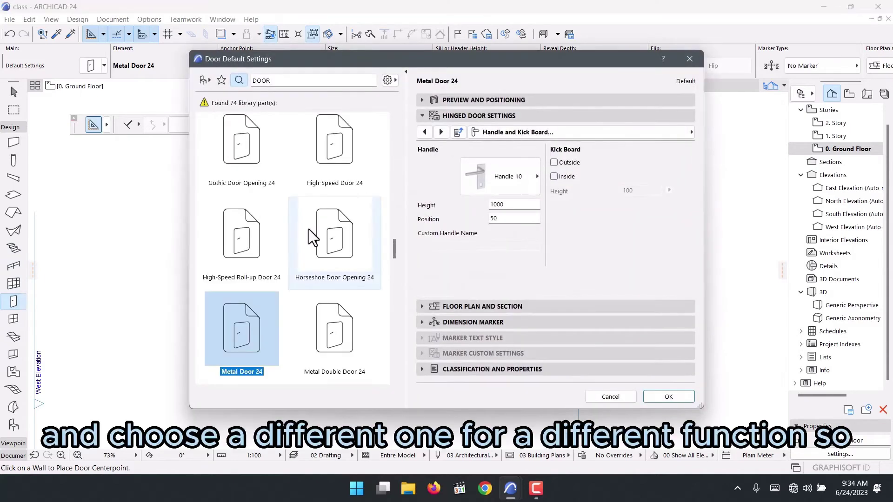
scroll(362, 244, "down", 1)
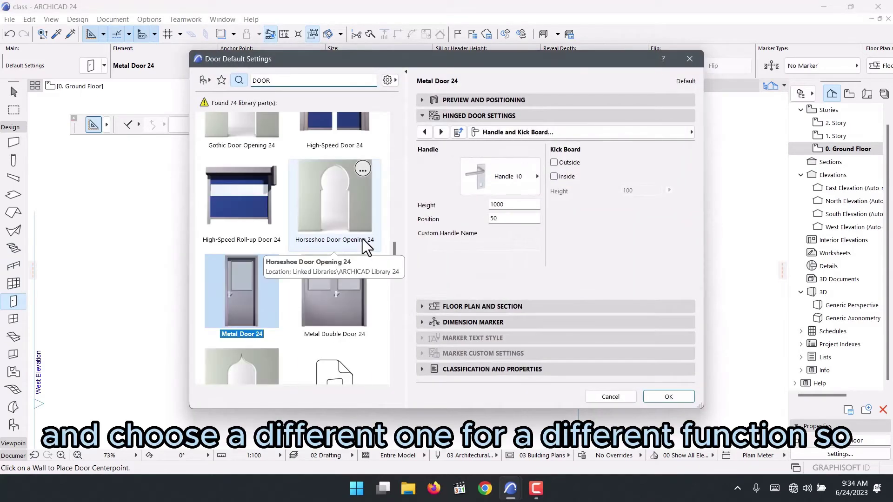
scroll(344, 246, "down", 7)
scroll(344, 246, "down", 20)
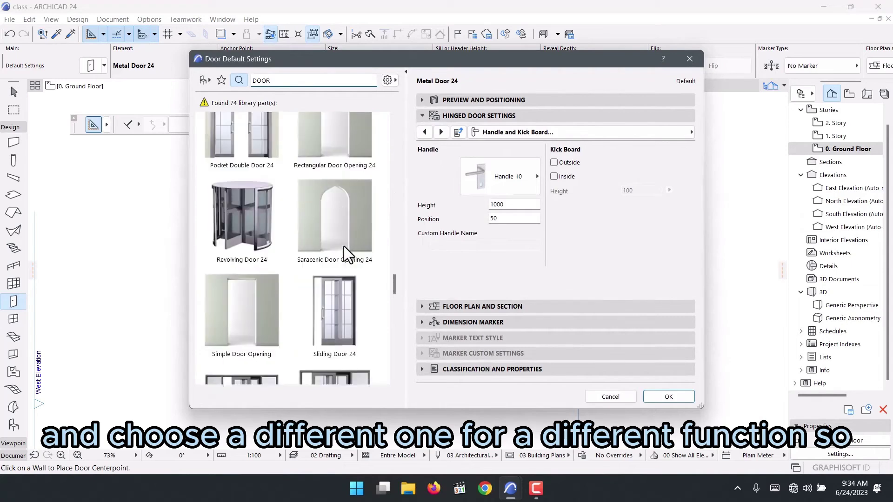
scroll(344, 247, "down", 7)
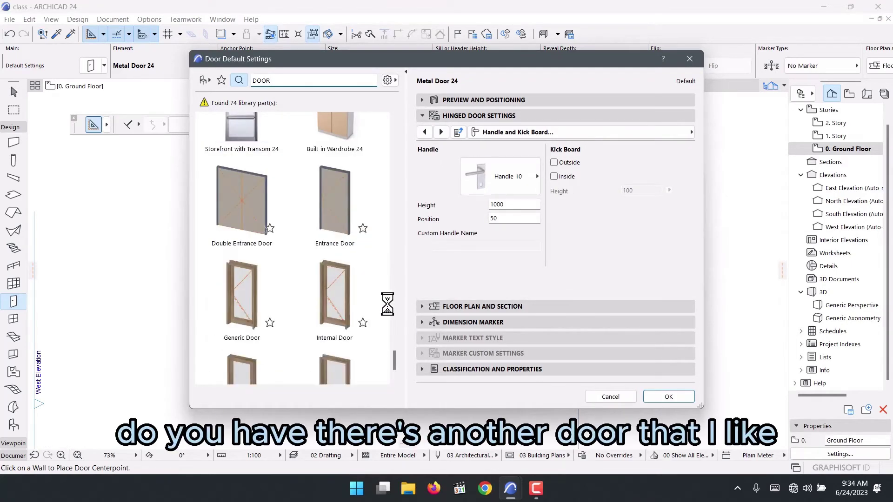
scroll(387, 304, "up", 10)
scroll(386, 304, "up", 10)
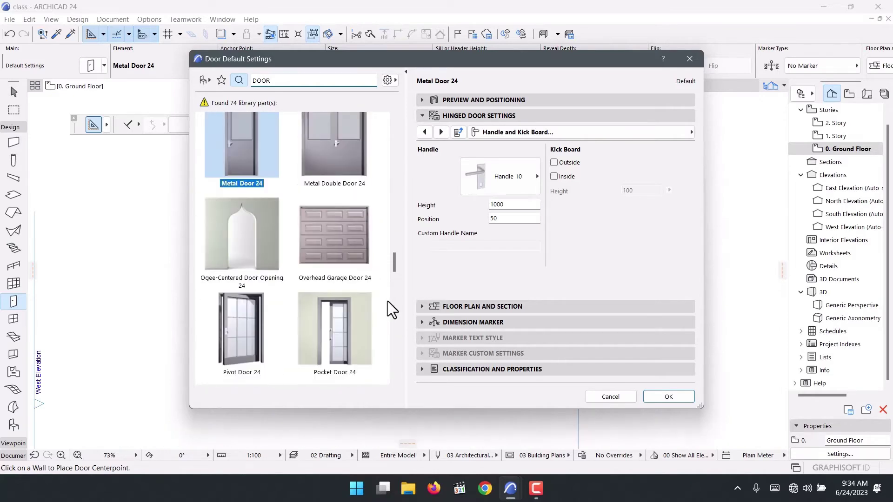
scroll(350, 254, "up", 5)
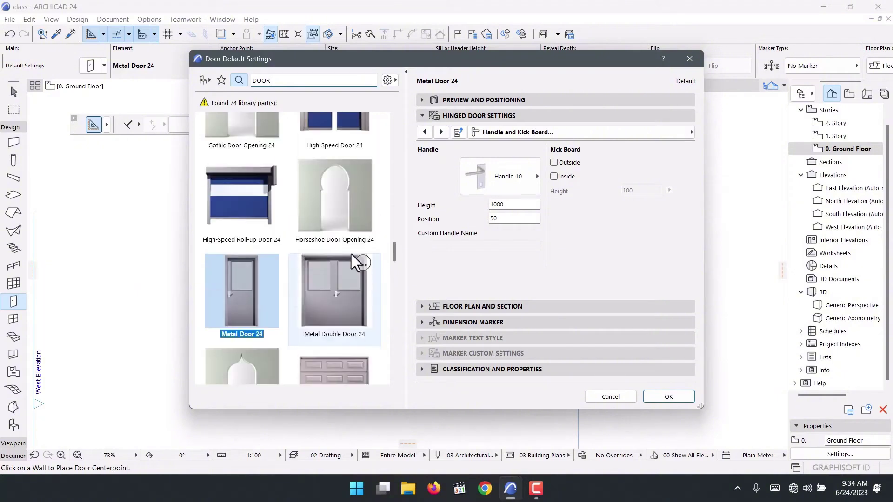
scroll(350, 254, "up", 5)
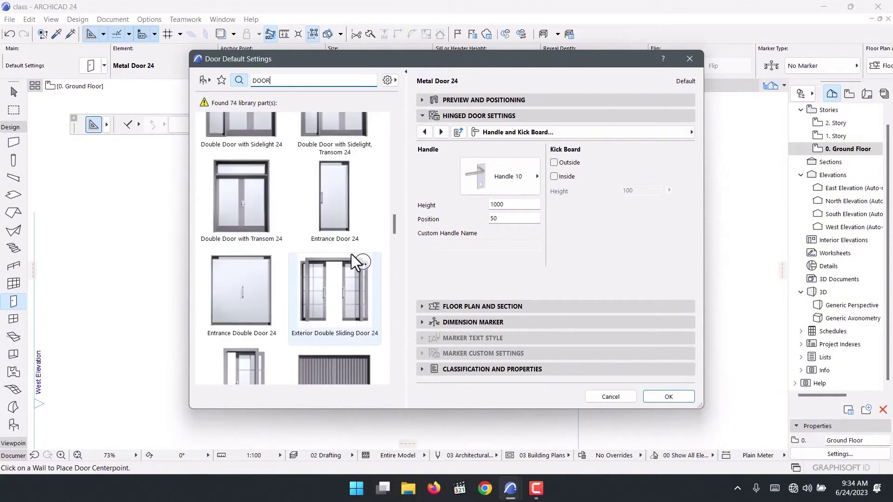
scroll(351, 254, "up", 4)
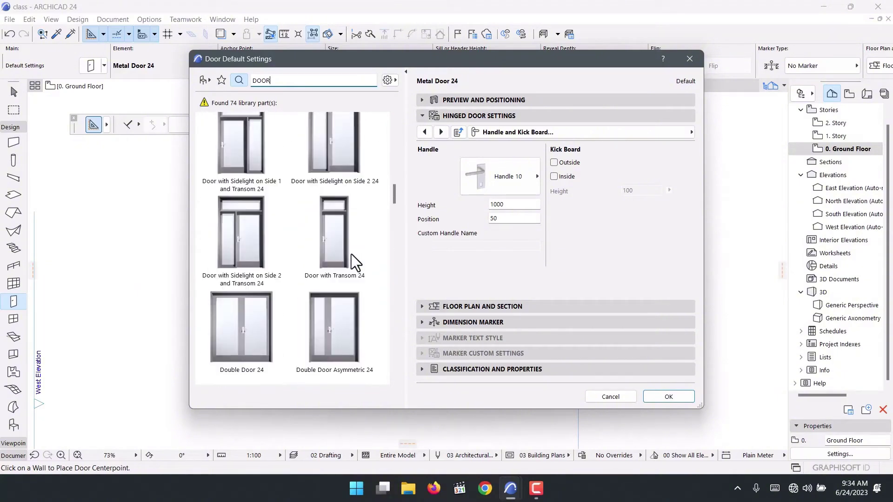
scroll(350, 254, "up", 2)
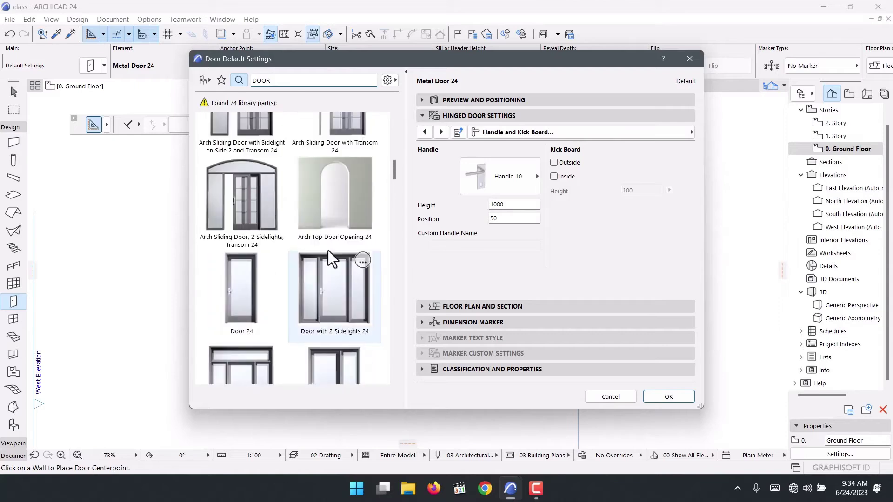
left_click(241, 280)
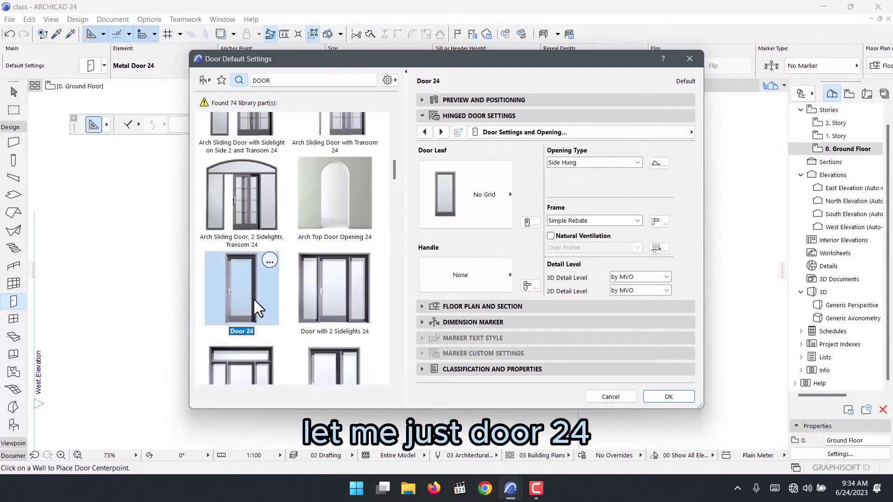
Set Door 24's leaf to Style 5 and pick Handle 2 as its handle in the hinged door settings
left_click(501, 209)
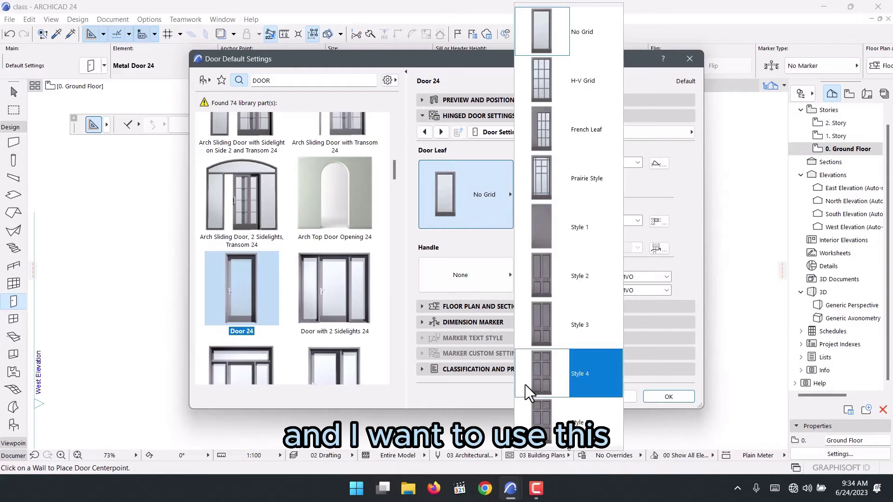
left_click(542, 406)
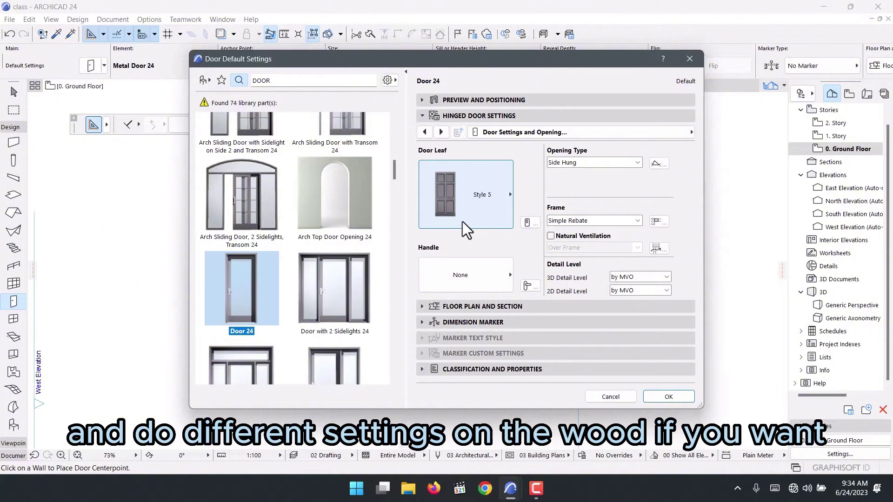
left_click(441, 132)
left_click(424, 133)
left_click(492, 274)
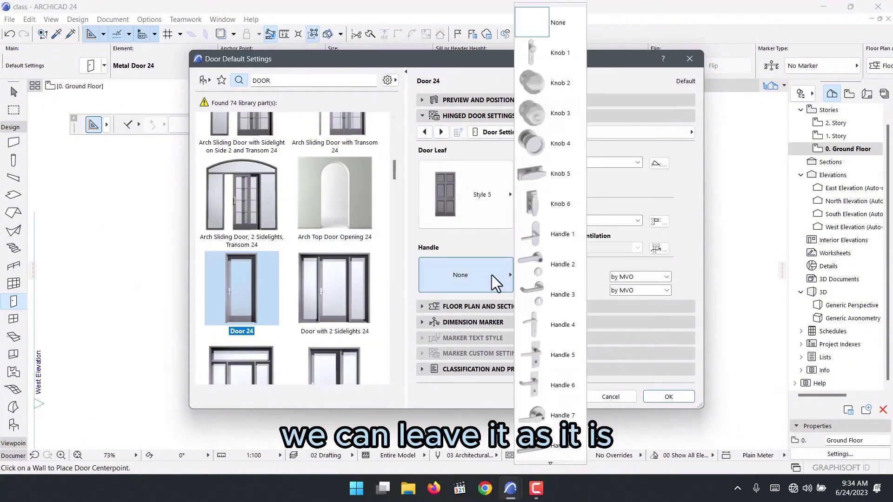
left_click(554, 262)
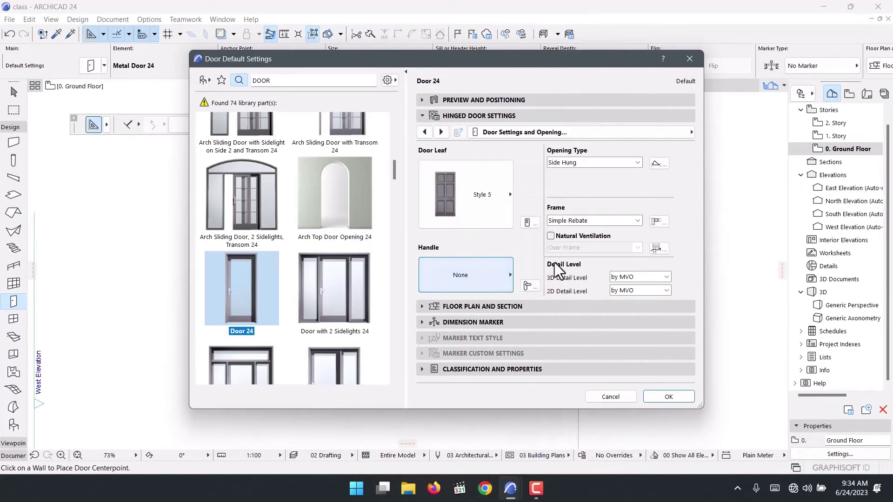
Enable Uniform Door Surfaces in Door 24's model attributes, choose a different surface material, and accept the door defaults
left_click(442, 132)
left_click(441, 132)
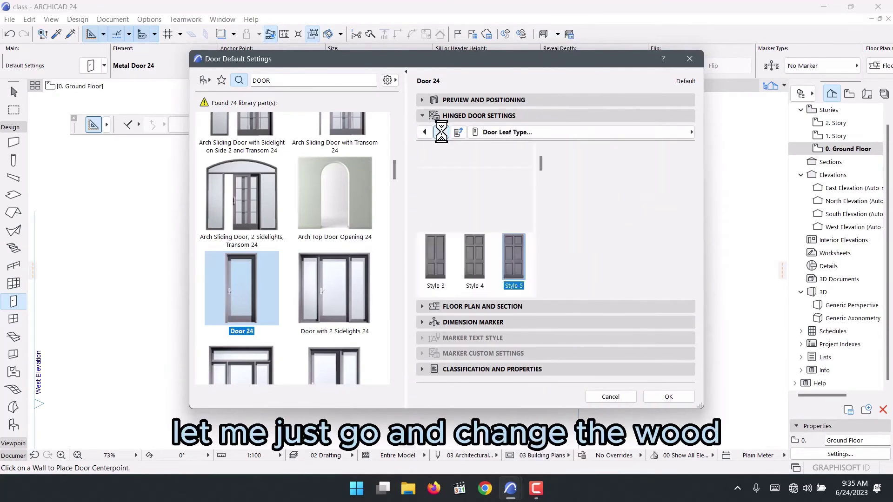
left_click(442, 132)
left_click(441, 132)
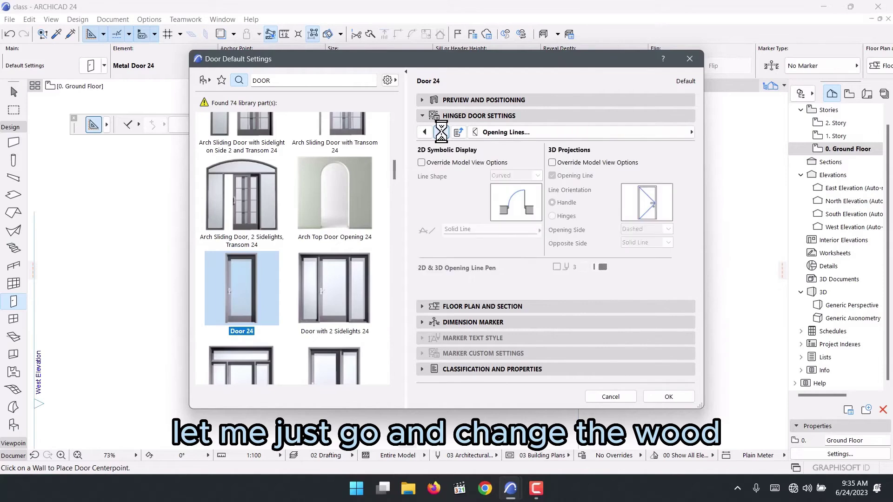
left_click(440, 132)
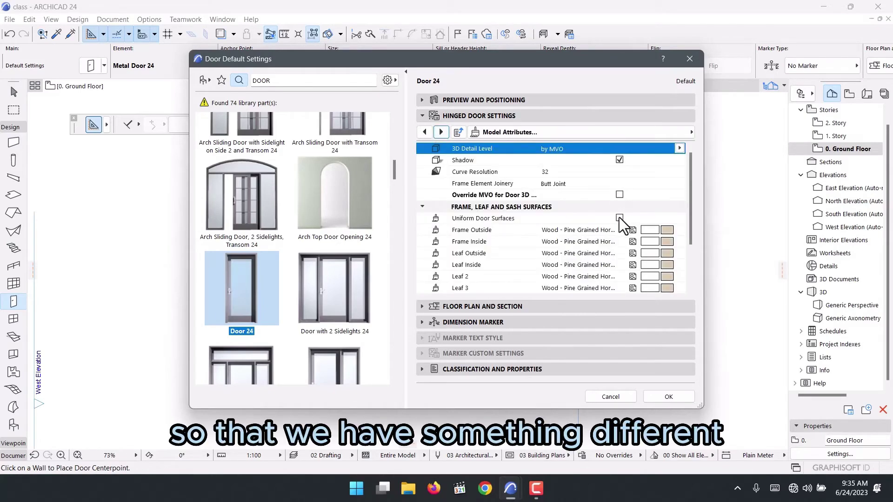
left_click(619, 216)
left_click(665, 227)
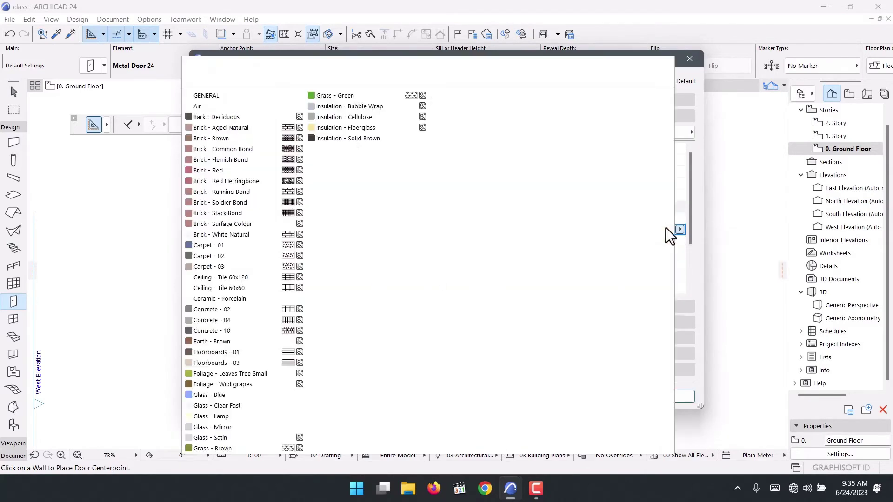
left_click(590, 365)
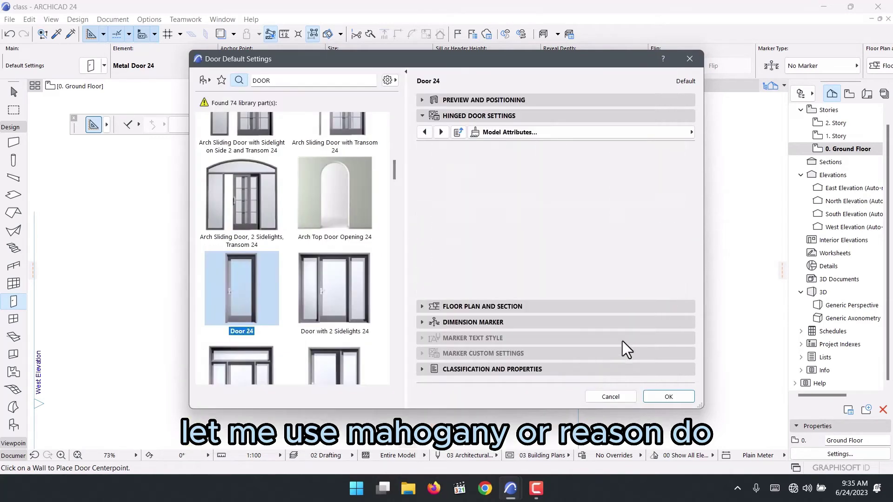
left_click(667, 396)
Place Door 24 doors in the leftmost large room's upper wall and the small upper-left room's right wall, both opening into their rooms
scroll(330, 209, "up", 5)
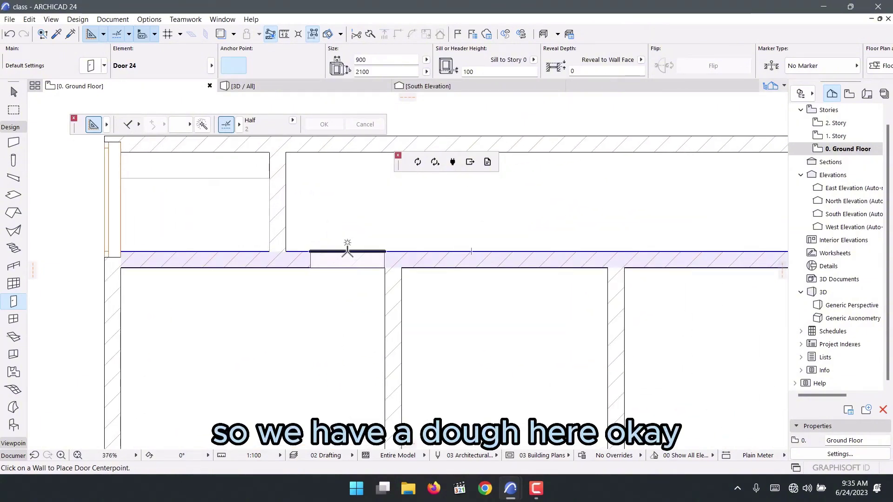
left_click(344, 259)
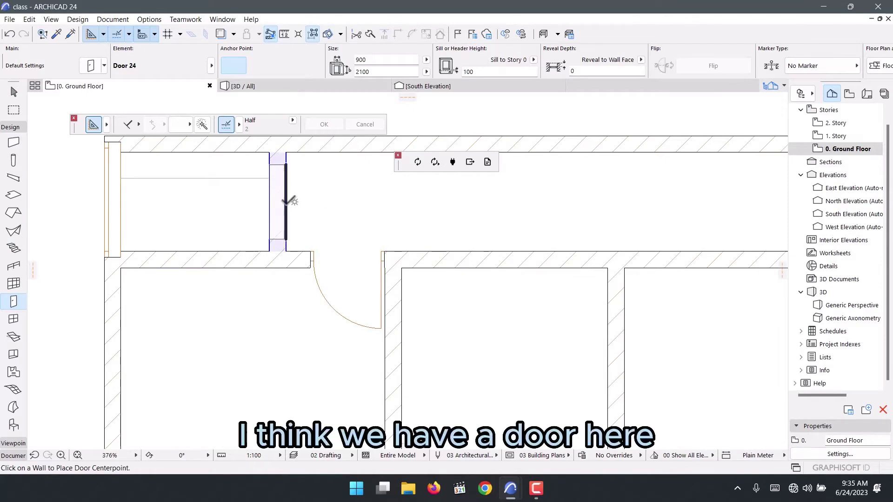
left_click(278, 200)
left_click(215, 169)
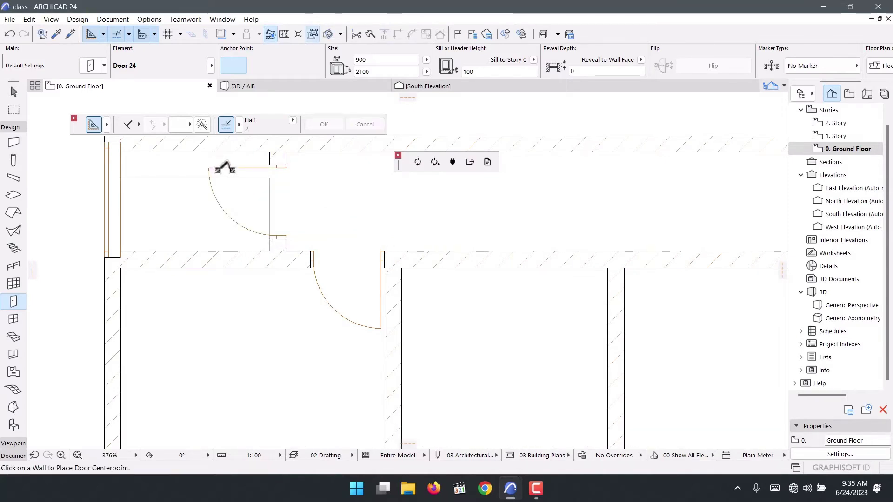
scroll(348, 269, "down", 1)
scroll(348, 269, "down", 3)
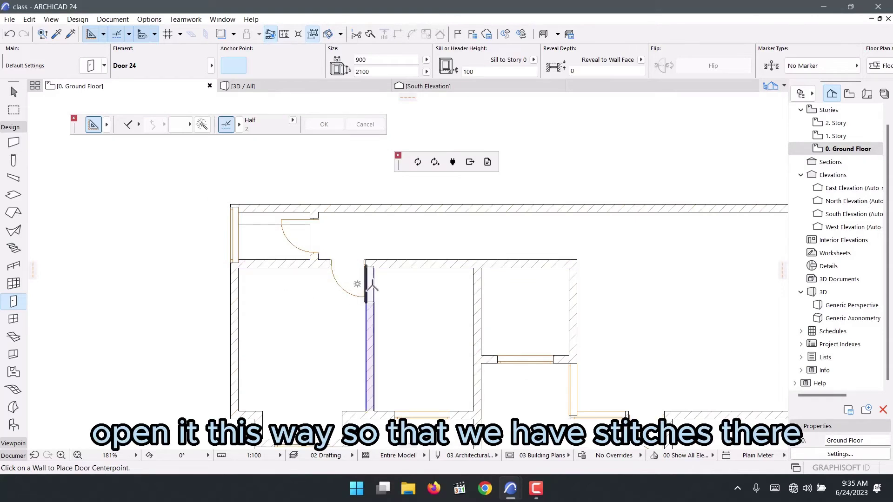
Place a Door 24 in the upper wall of the middle room, hinged on the left and opening into the room
left_click(453, 268)
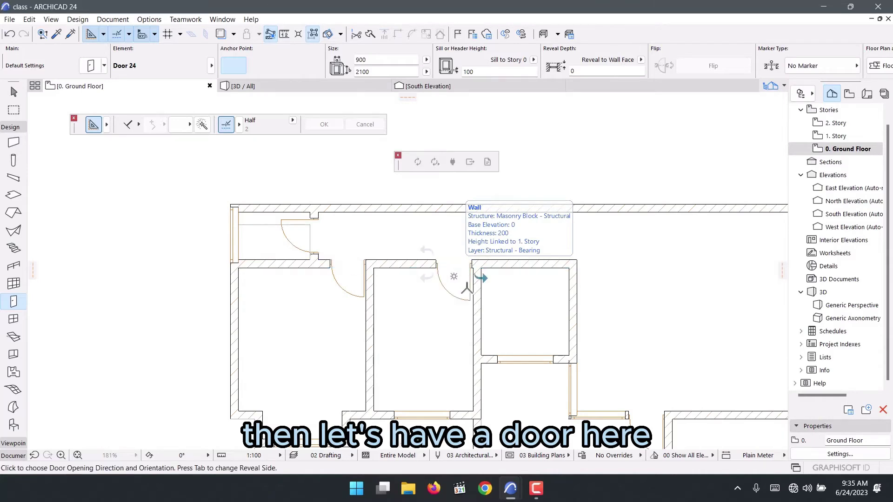
left_click(435, 280)
scroll(474, 263, "up", 5)
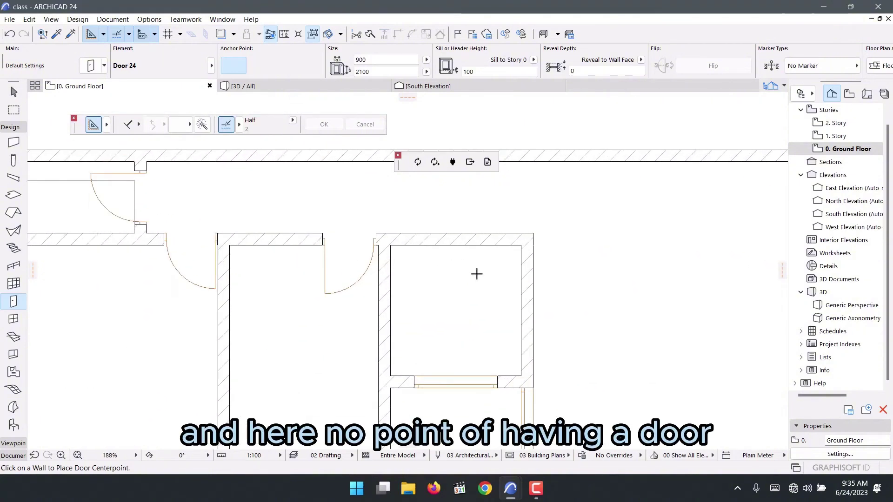
scroll(454, 237, "down", 4)
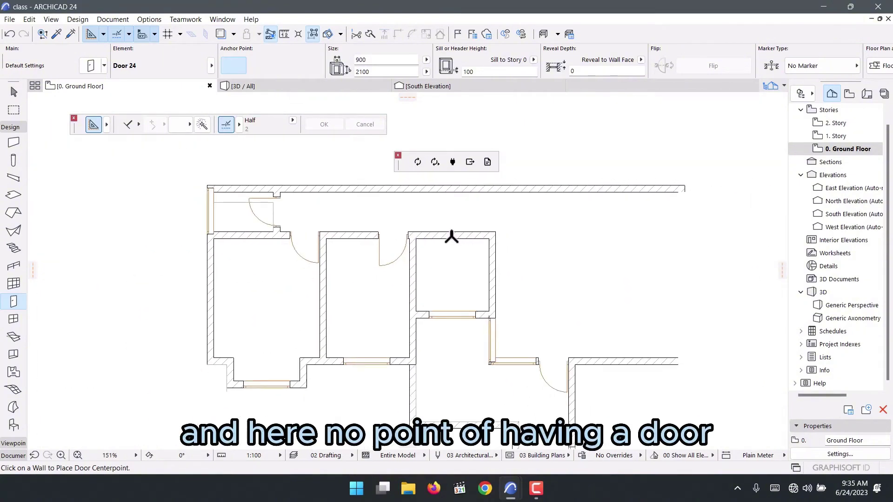
Place a Door 24 at the right end of the lower-right room's upper wall, hinged on the left and opening into that room
scroll(456, 329, "up", 3)
scroll(431, 264, "down", 2)
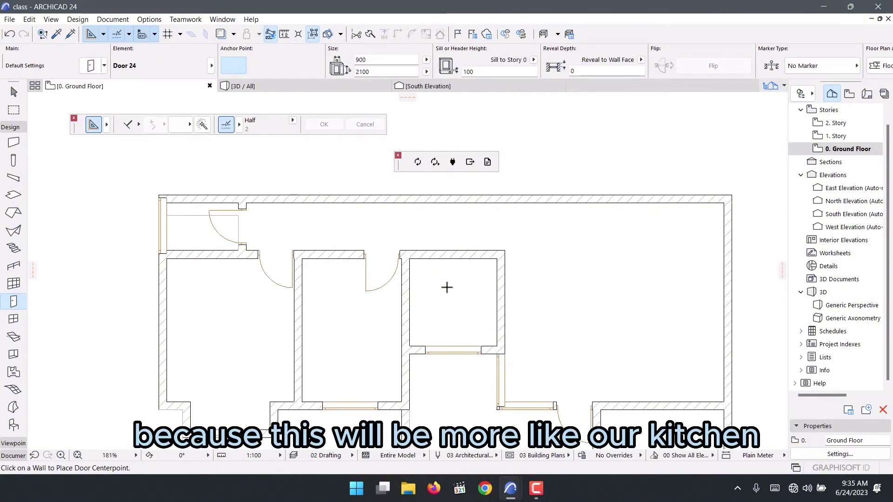
scroll(446, 285, "up", 2)
scroll(488, 262, "down", 3)
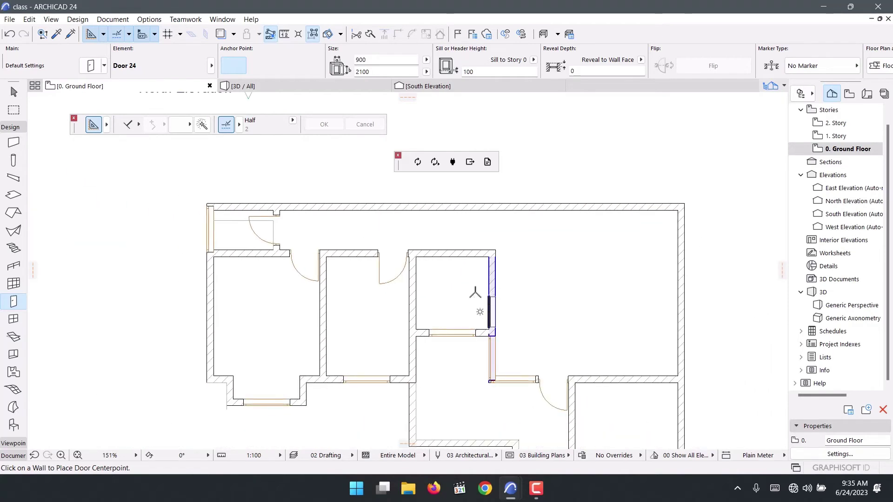
scroll(475, 292, "down", 3)
scroll(543, 415, "up", 2)
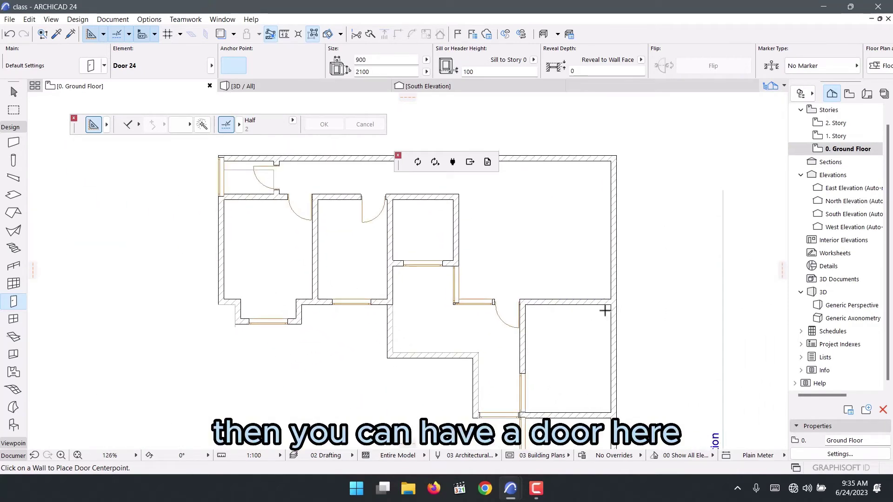
scroll(604, 310, "up", 5)
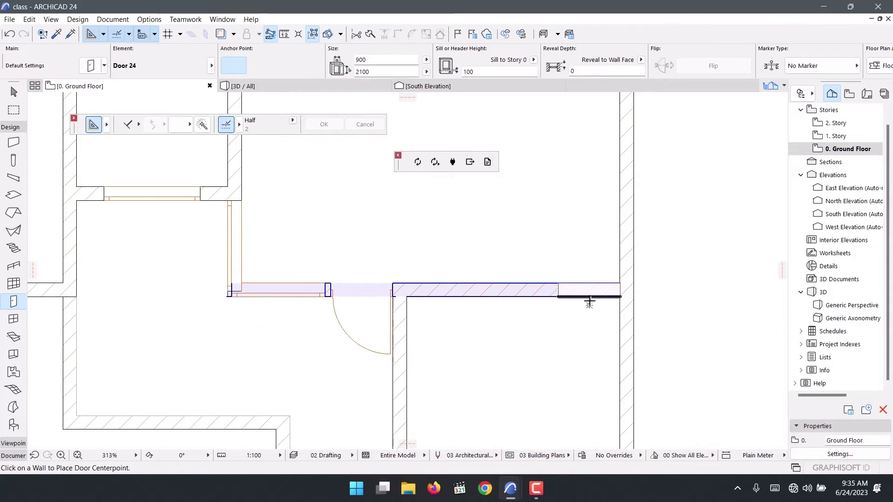
left_click(589, 303)
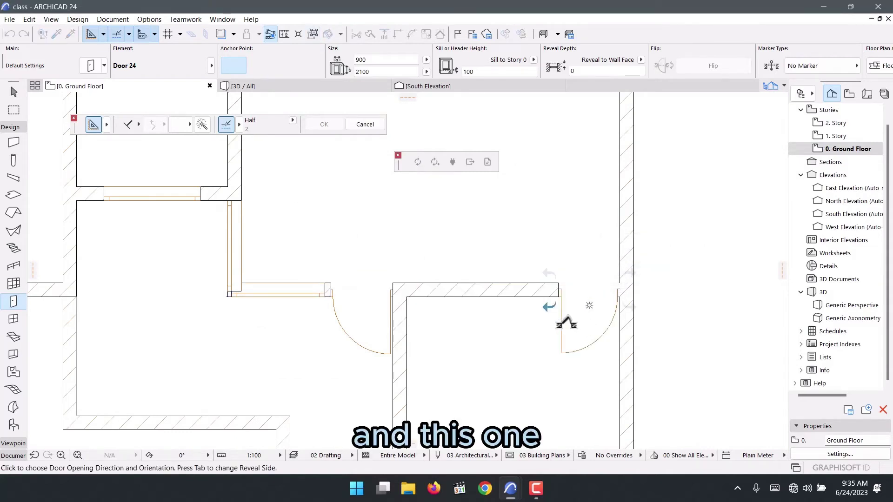
left_click(565, 322)
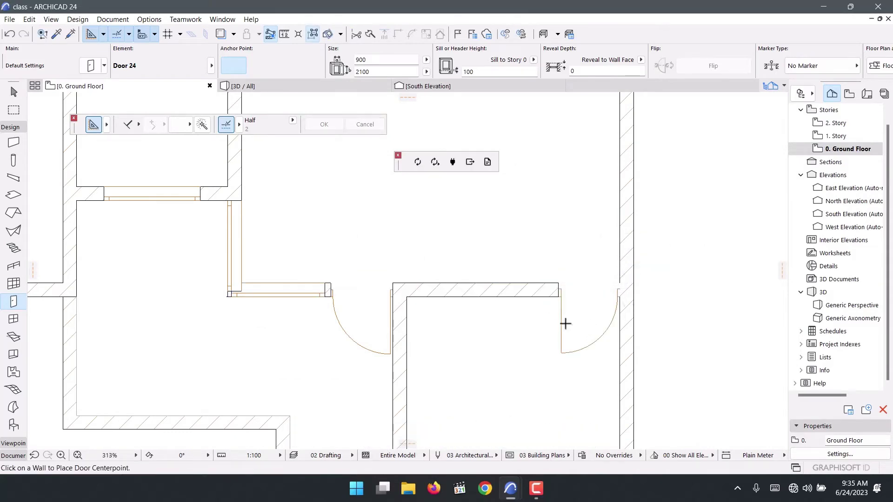
Place a Door 24 at the left end of the small bottom room's upper wall, hinged on the right and opening into the small room
scroll(558, 298, "down", 5)
scroll(592, 376, "up", 4)
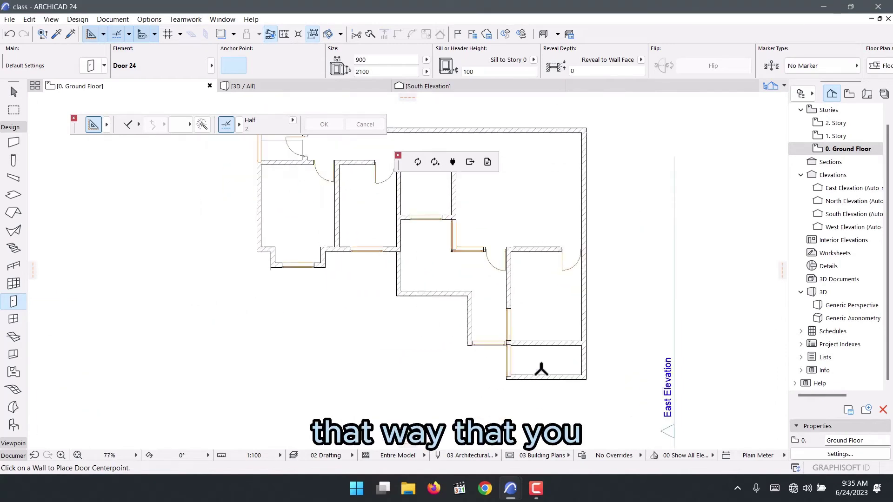
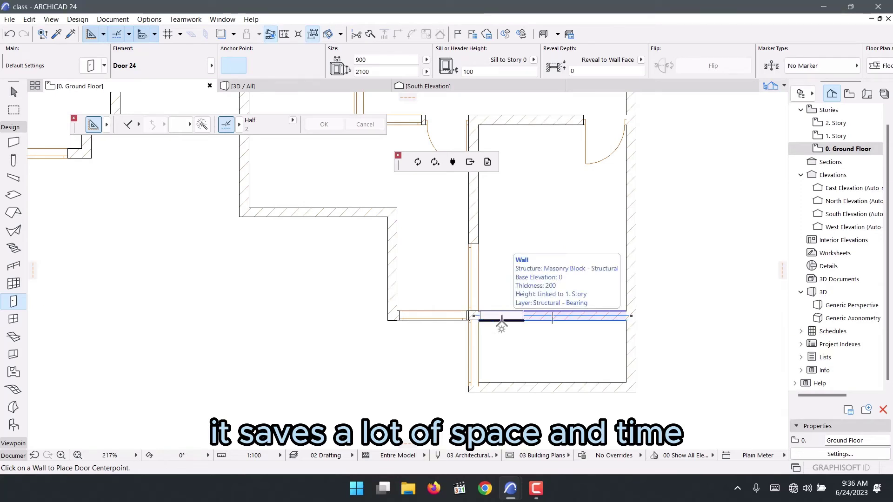
left_click(501, 319)
left_click(526, 331)
scroll(524, 333, "down", 5)
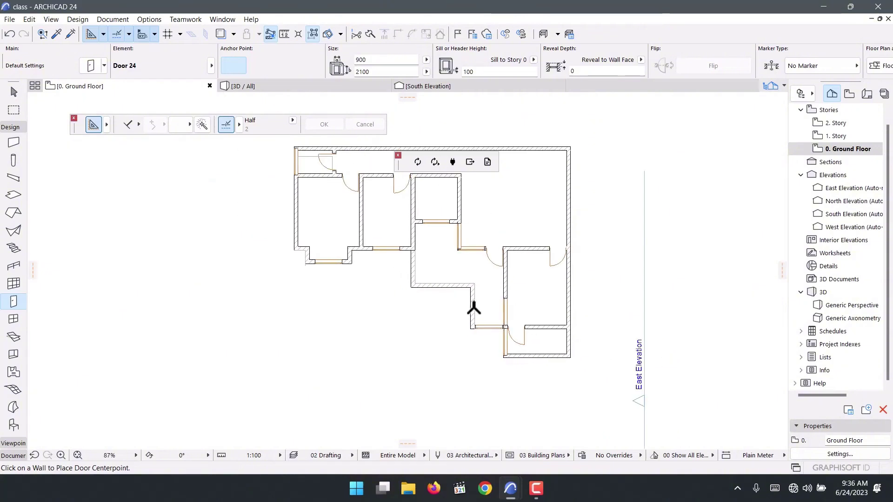
scroll(473, 309, "up", 4)
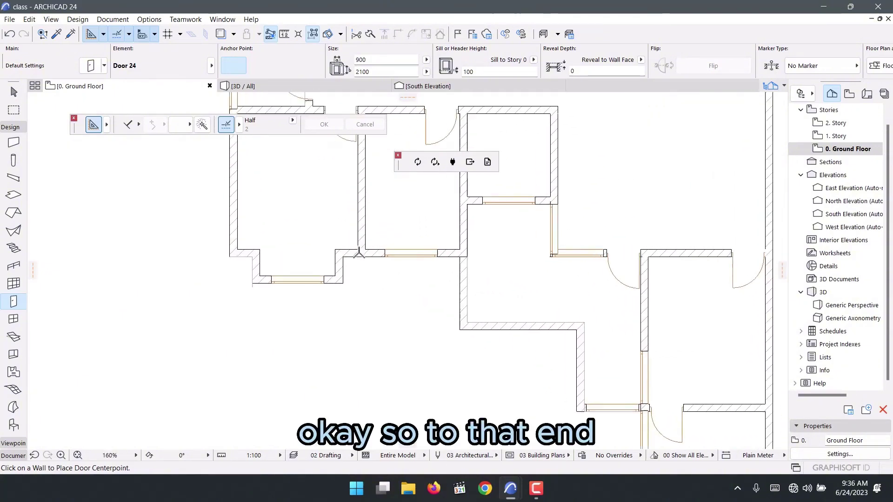
scroll(359, 254, "down", 3)
scroll(385, 261, "up", 4)
scroll(456, 385, "up", 2)
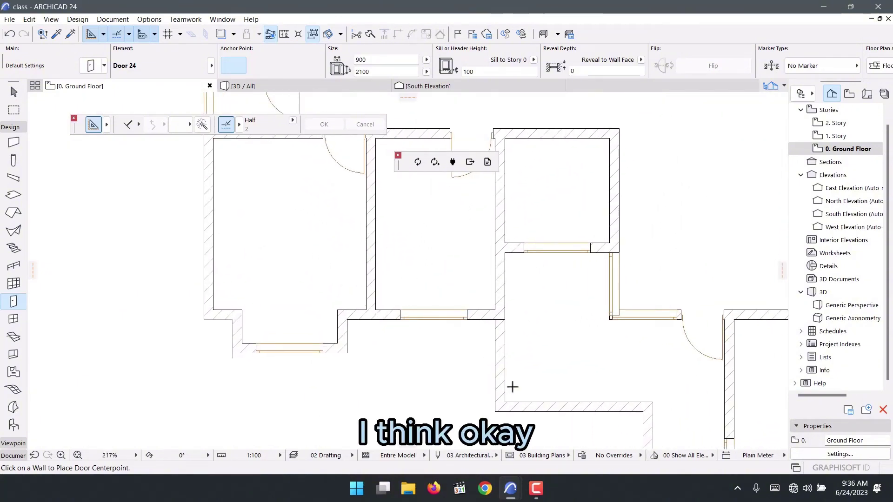
left_click(537, 491)
scroll(374, 312, "down", 6)
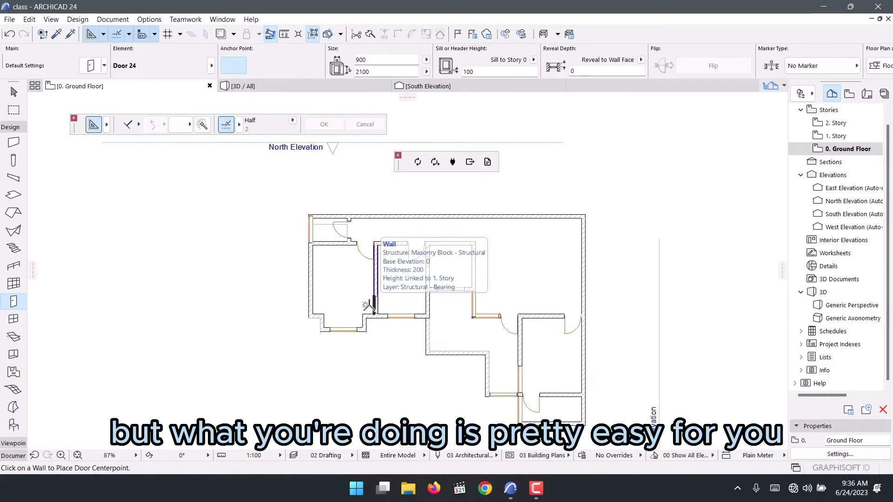
scroll(360, 265, "up", 3)
scroll(316, 255, "down", 3)
scroll(319, 356, "up", 5)
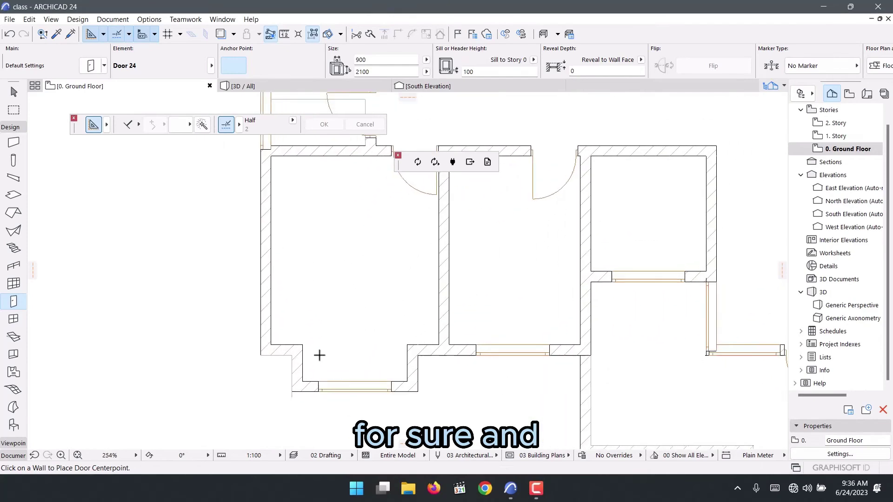
scroll(325, 249, "down", 6)
scroll(365, 262, "up", 2)
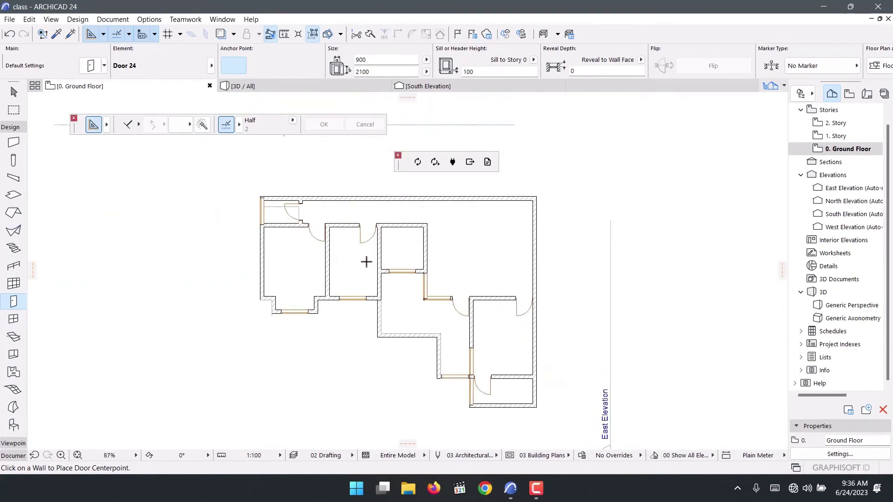
scroll(372, 307, "up", 4)
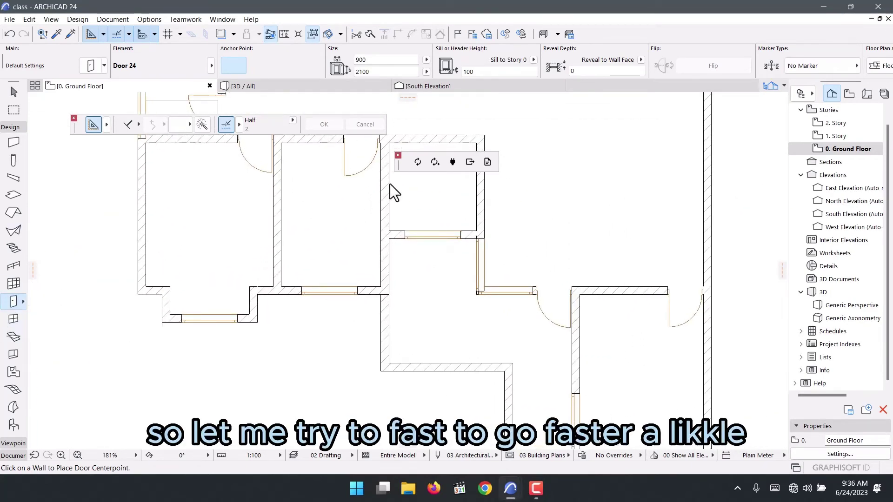
Search the door library for EMPTY and set Simple Door Opening as the default door type
key("ctrl+t")
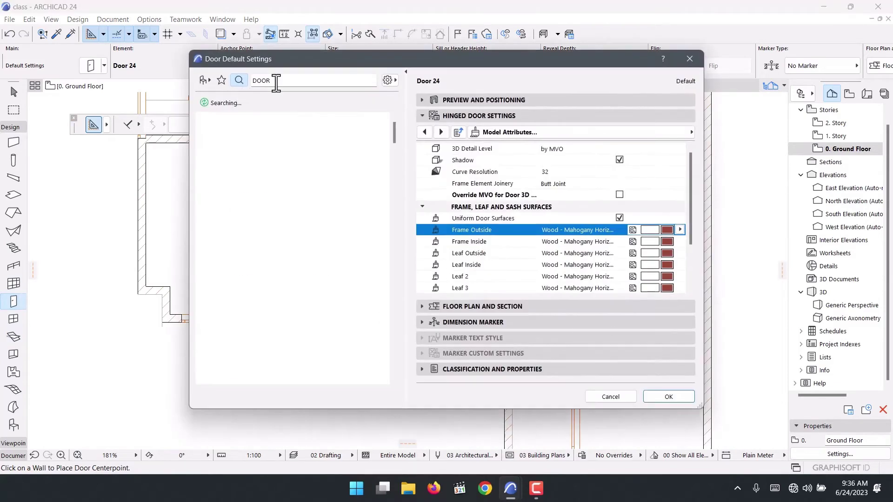
double_click(251, 80)
type("E")
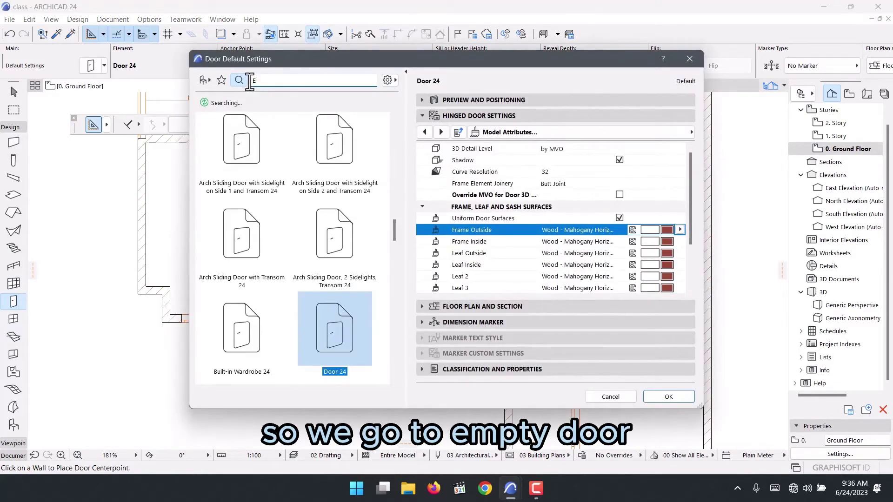
type("MPTY")
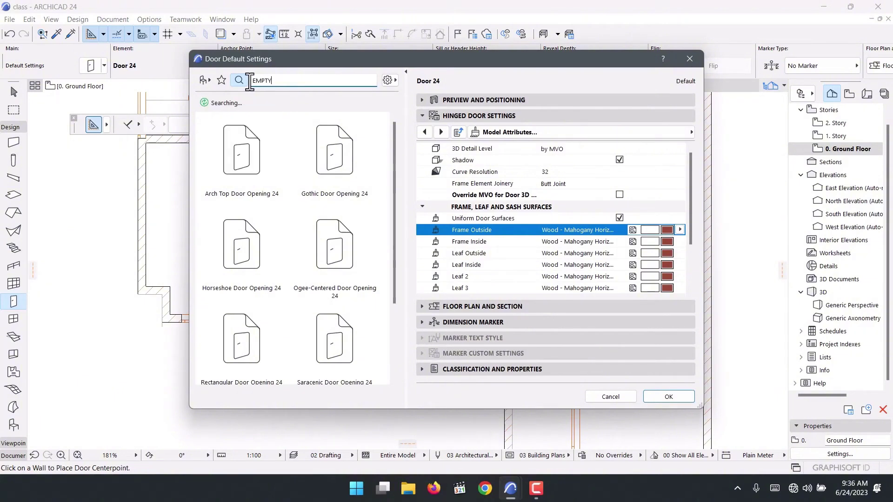
scroll(292, 212, "down", 3)
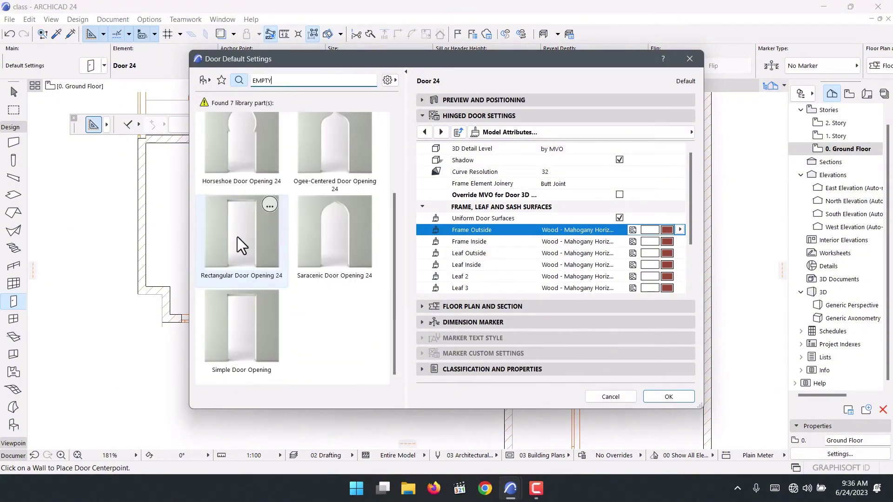
left_click(237, 236)
left_click(252, 324)
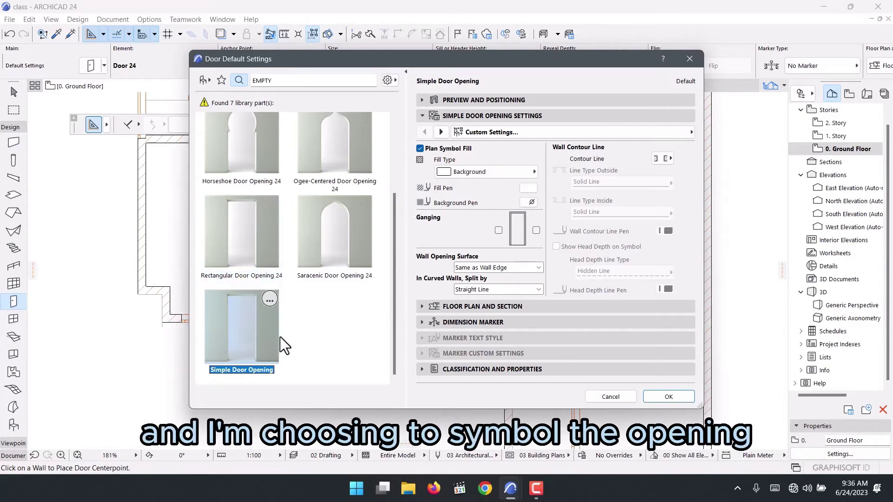
left_click(651, 394)
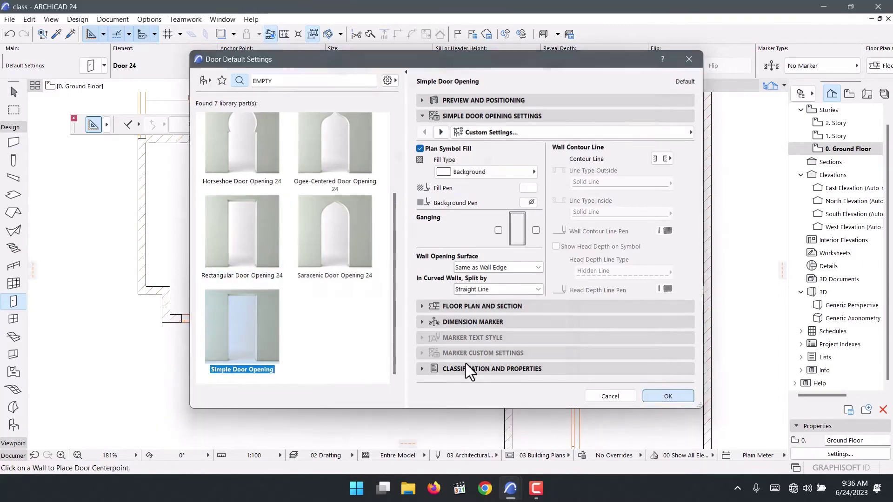
Place 1200 x 2100 simple door openings midway along the central space's short left wall and its lower horizontal wall
scroll(381, 325, "up", 5)
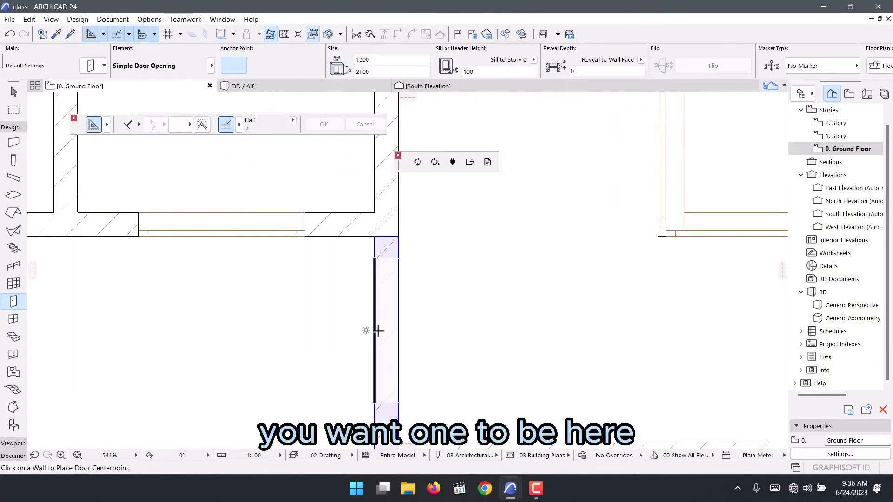
scroll(374, 344, "down", 3)
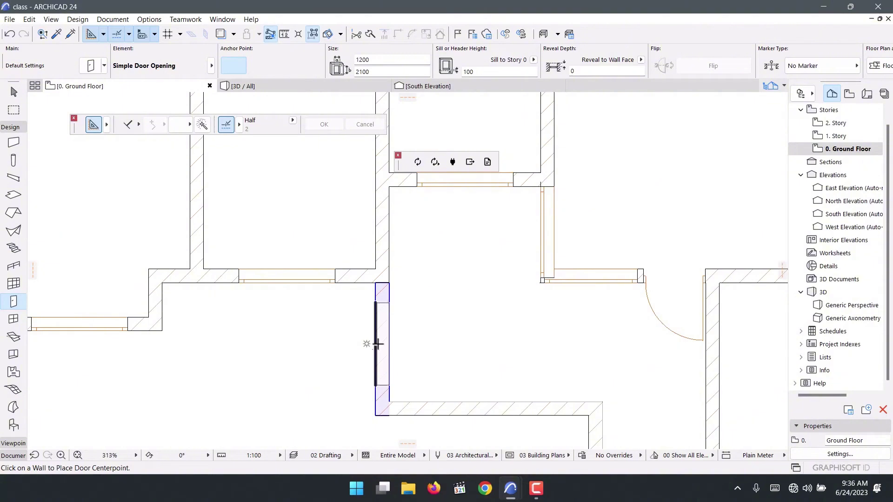
left_click(378, 345)
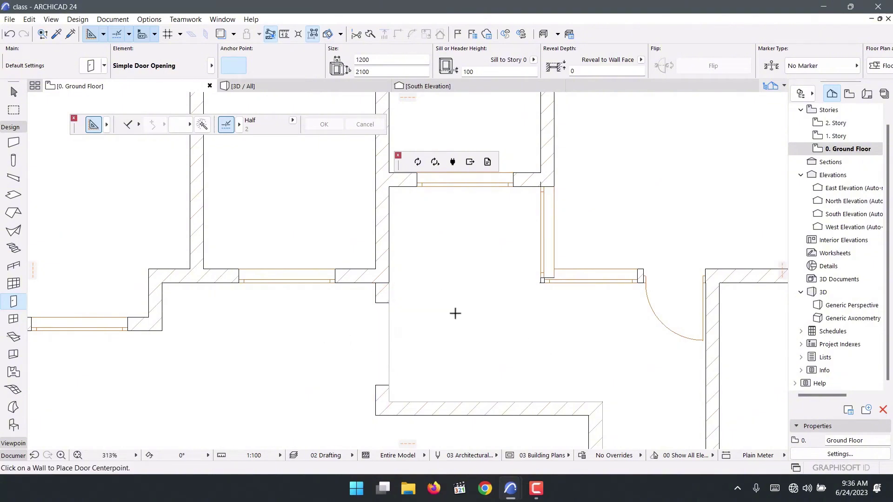
scroll(455, 314, "down", 4)
middle_click_drag(447, 329, 383, 282)
scroll(390, 318, "up", 3)
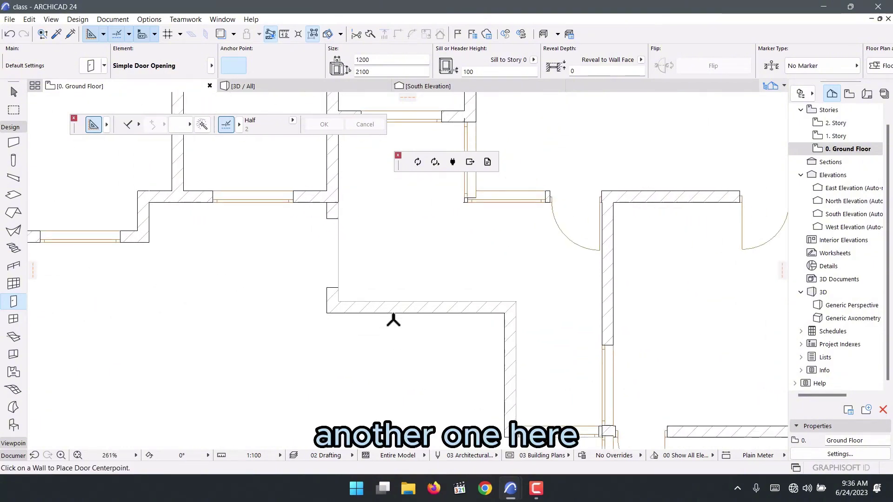
left_click(415, 320)
Place another 1200 x 2100 simple door opening in the short vertical wall stepping down from the central space's lower wall
scroll(504, 321, "down", 2)
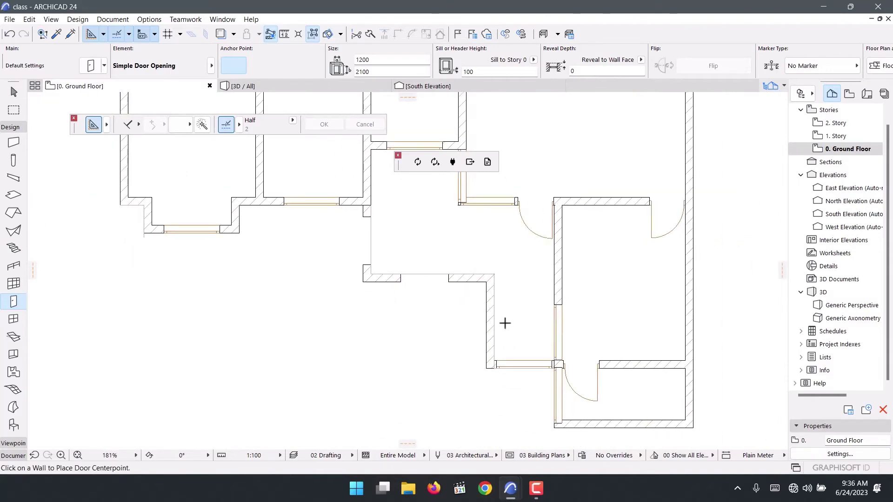
scroll(490, 324, "up", 3)
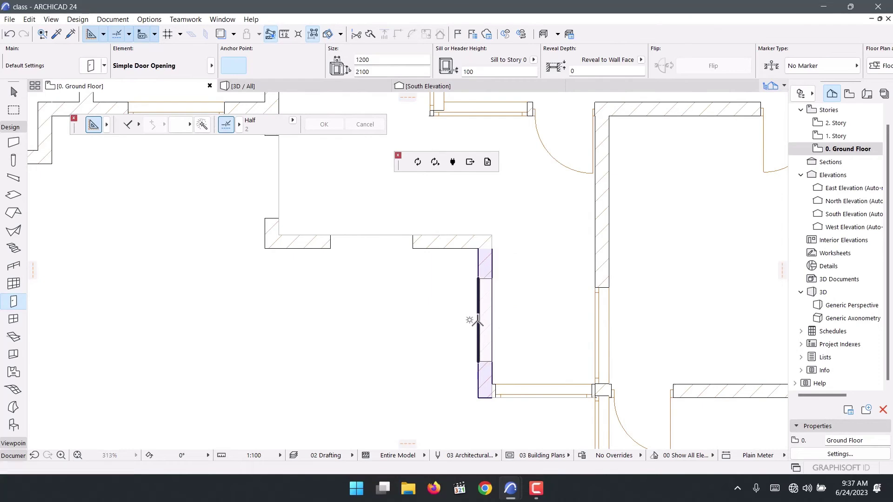
left_click(478, 318)
scroll(307, 293, "down", 3)
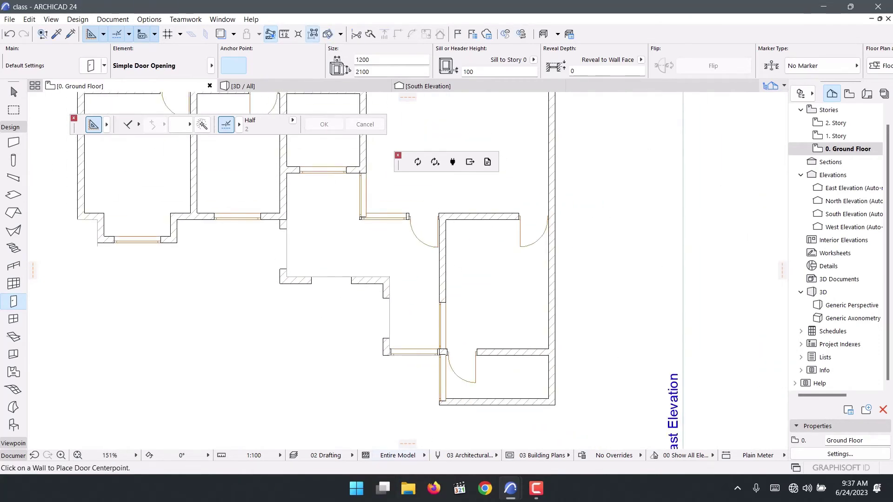
With the Line tool, draw a 600 mm guide from the lower wall's outer left corner along its outer face, ending in a short perpendicular leg
scroll(340, 264, "up", 1)
scroll(278, 276, "up", 5)
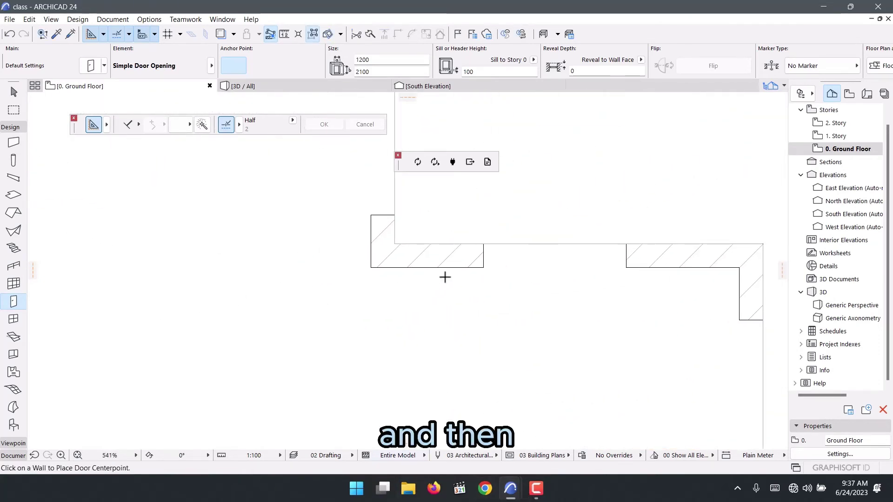
left_click(13, 127)
left_click(8, 151)
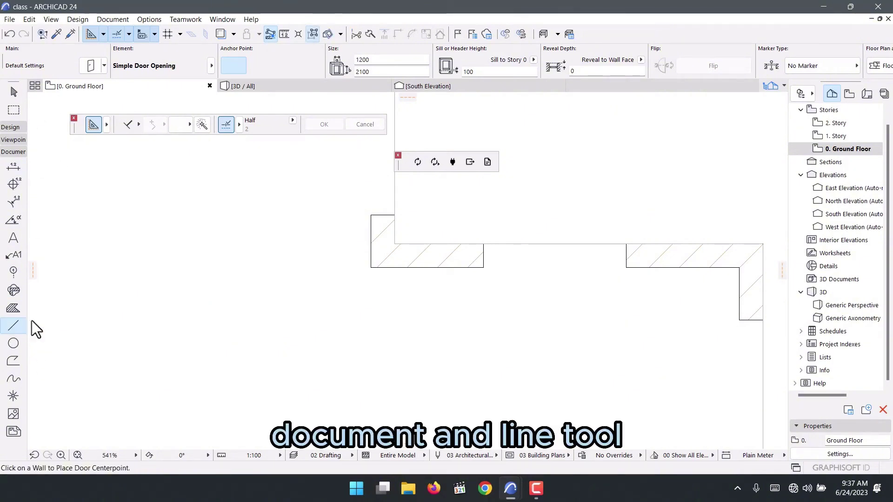
left_click(14, 326)
scroll(309, 249, "up", 3)
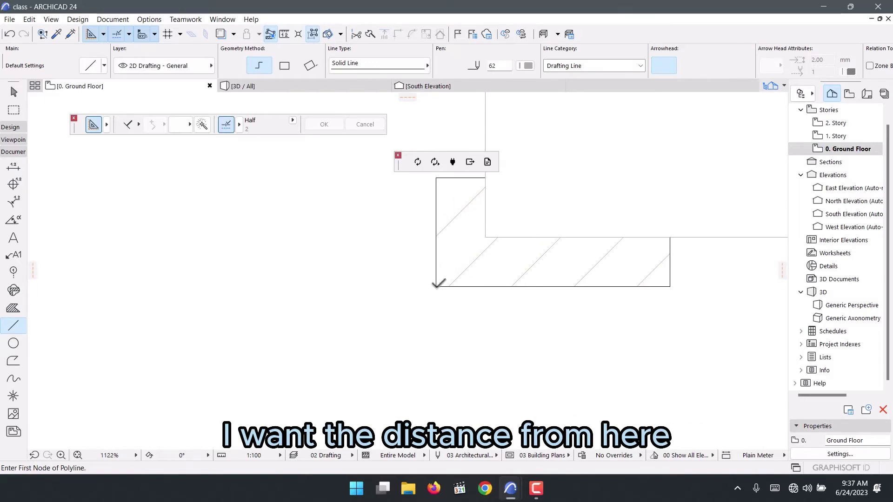
left_click(436, 287)
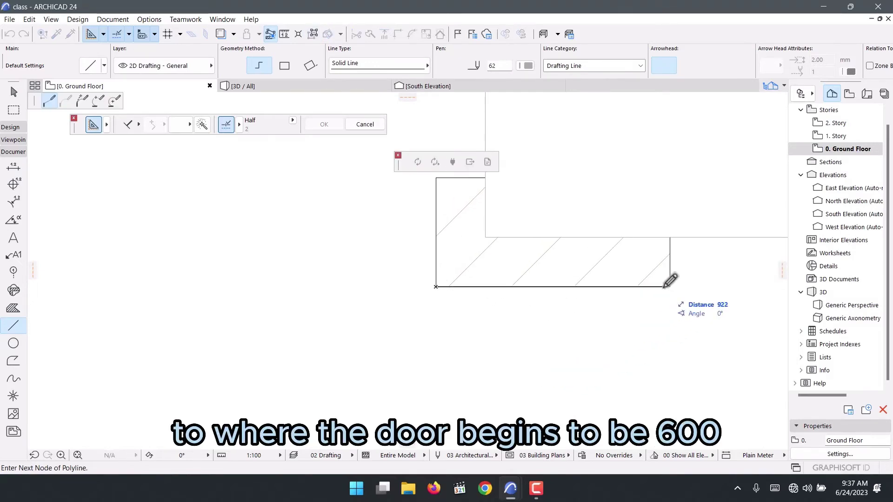
type("600")
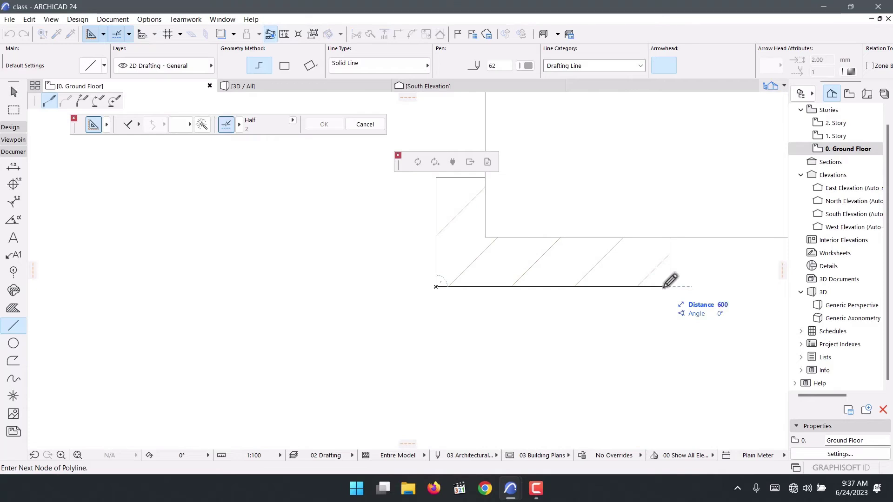
key("Return")
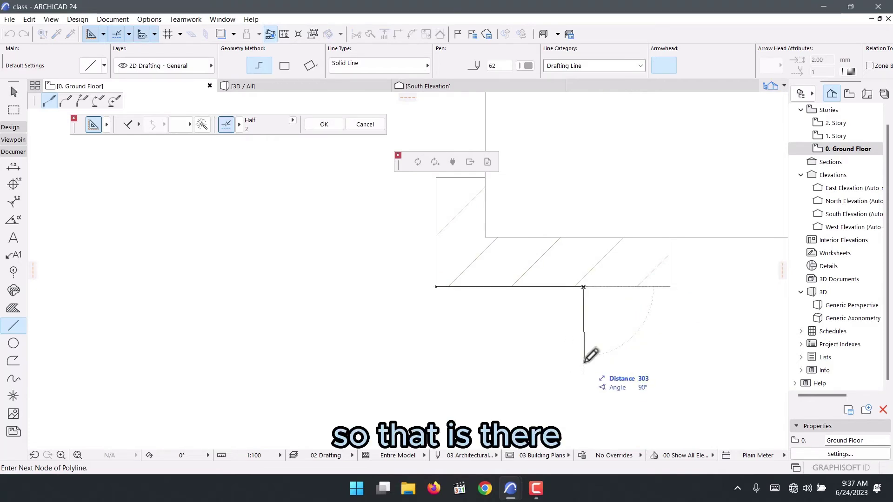
key("Escape")
scroll(325, 273, "up", 5)
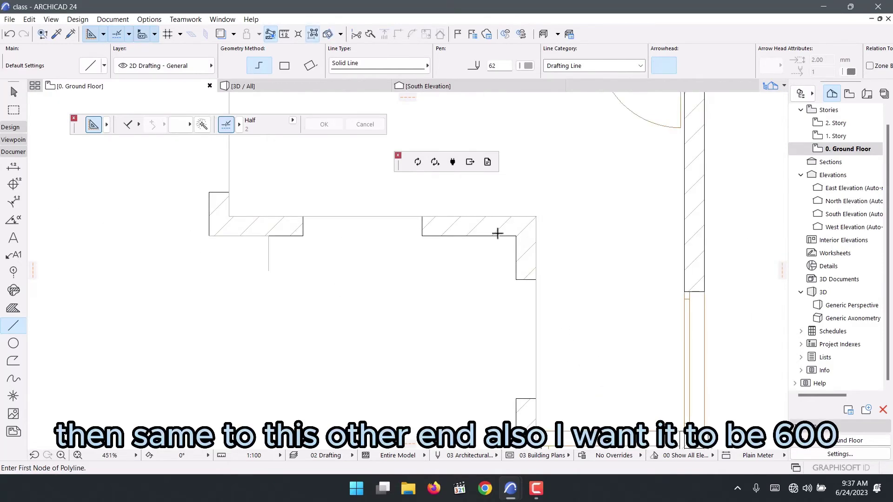
Draw a 600 mm guide along the lower wall's outer face from its corner with the short vertical wall, ending in a perpendicular leg about 690 mm long
scroll(497, 234, "up", 3)
left_click(528, 237)
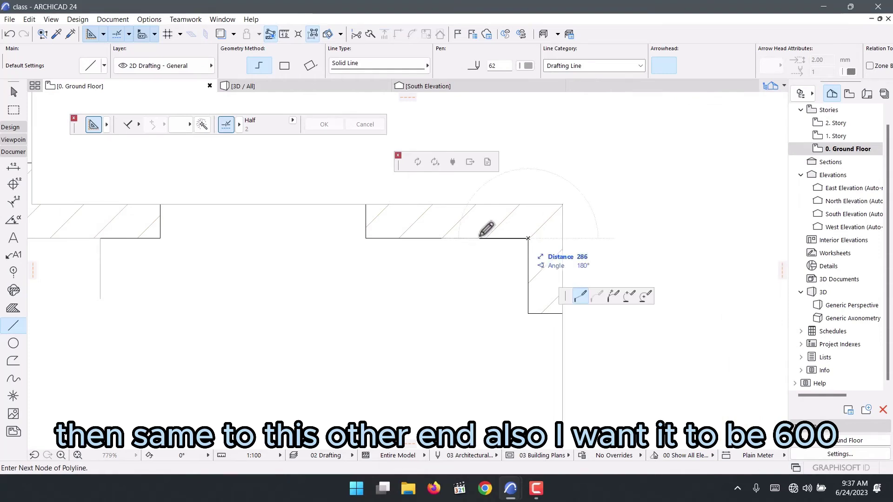
type("6")
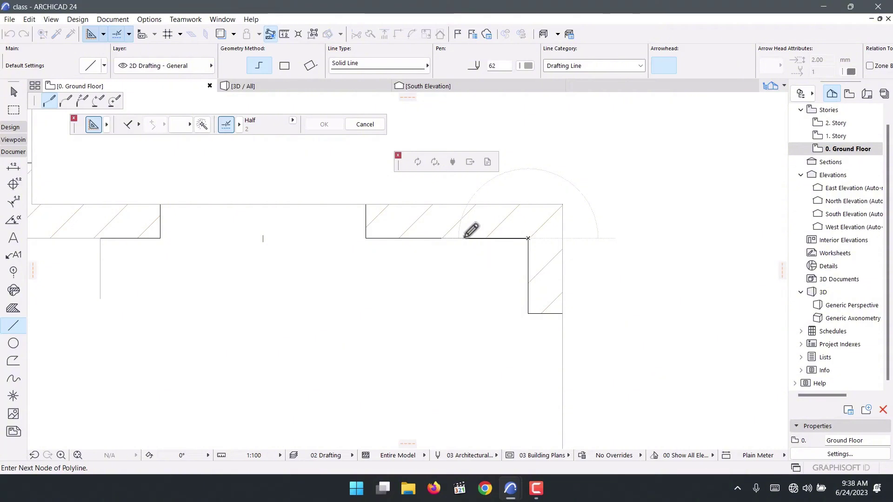
key("Return")
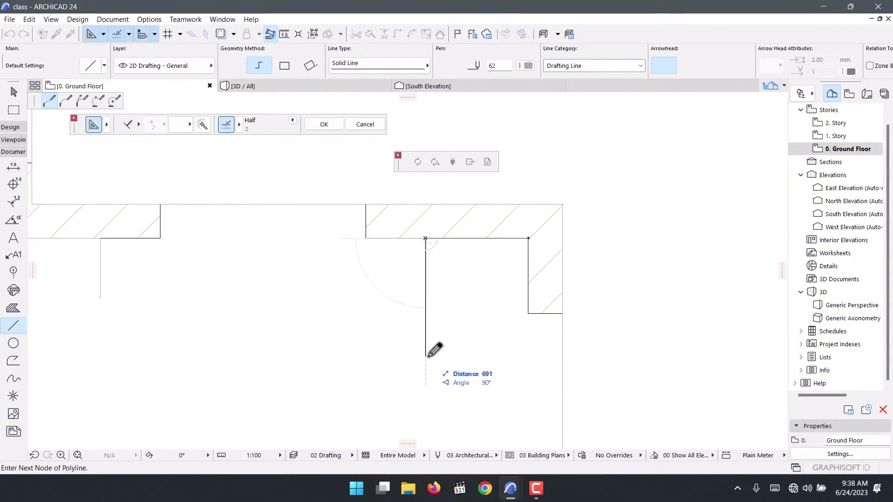
double_click(425, 356)
Stretch both ends of the lower horizontal wall's simple door opening out to the two 600 mm guide lines
left_click(14, 92)
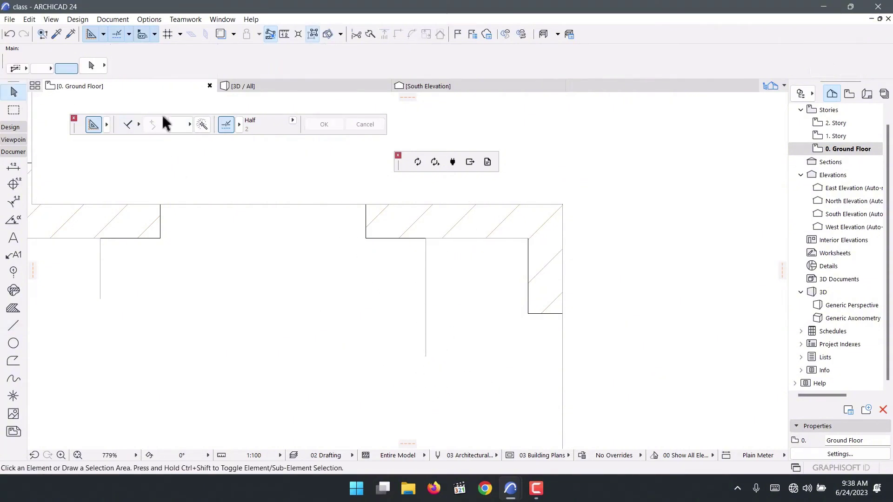
left_click(365, 238)
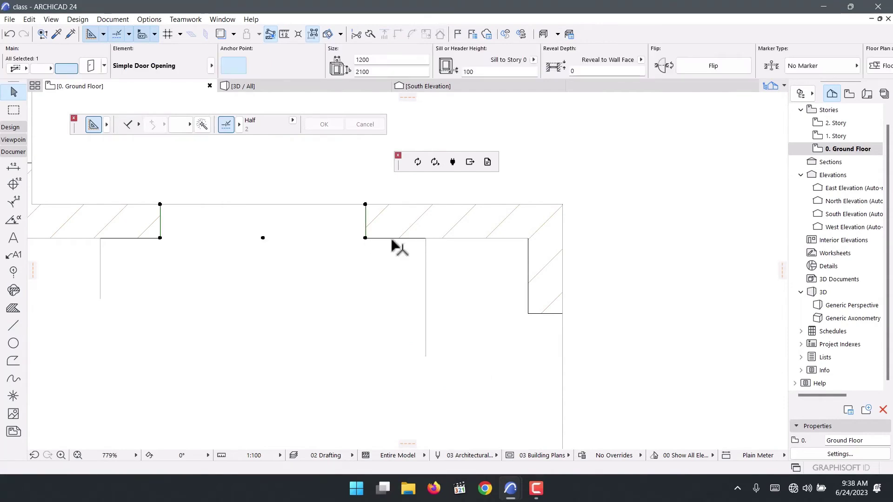
left_click(365, 238)
left_click(426, 238)
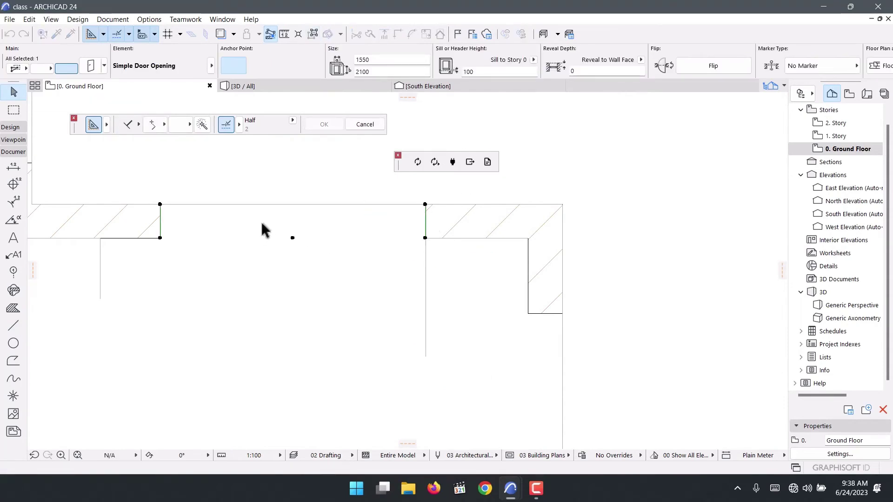
left_click(160, 238)
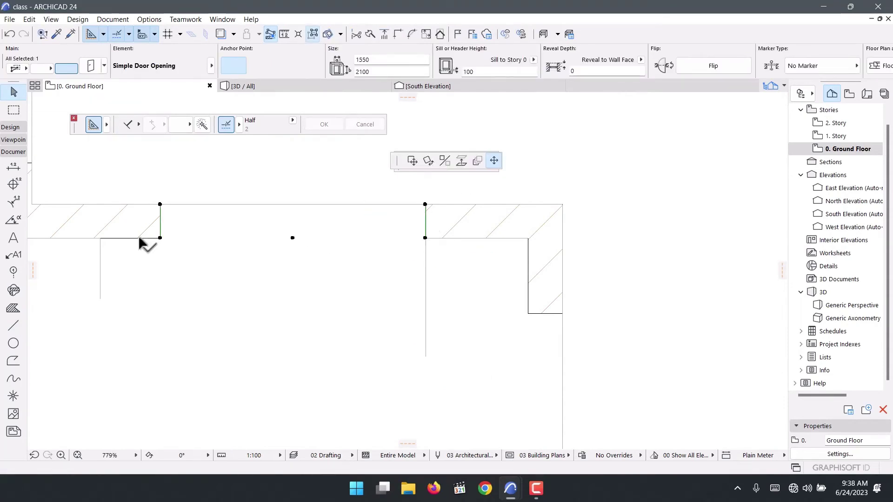
left_click(99, 237)
scroll(458, 293, "down", 5)
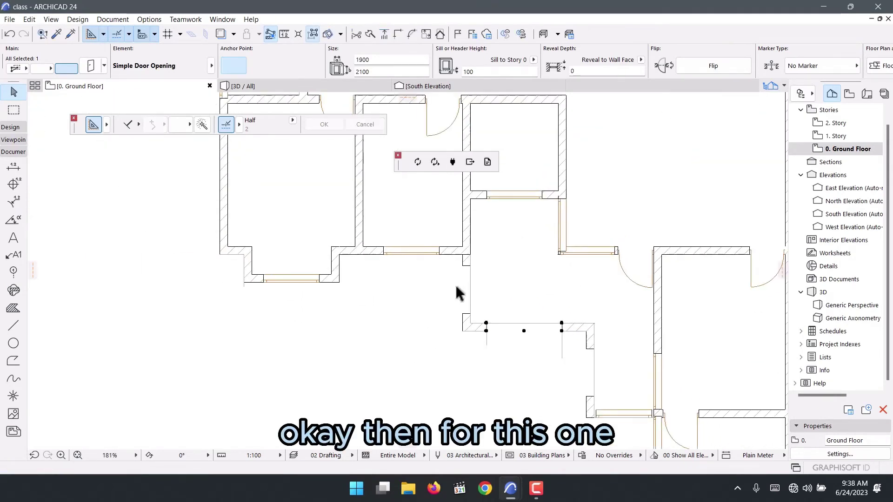
Stretch the opening in the central space's short left wall to span from the upper wall corner to the lower wall's inner face
scroll(463, 289, "up", 5)
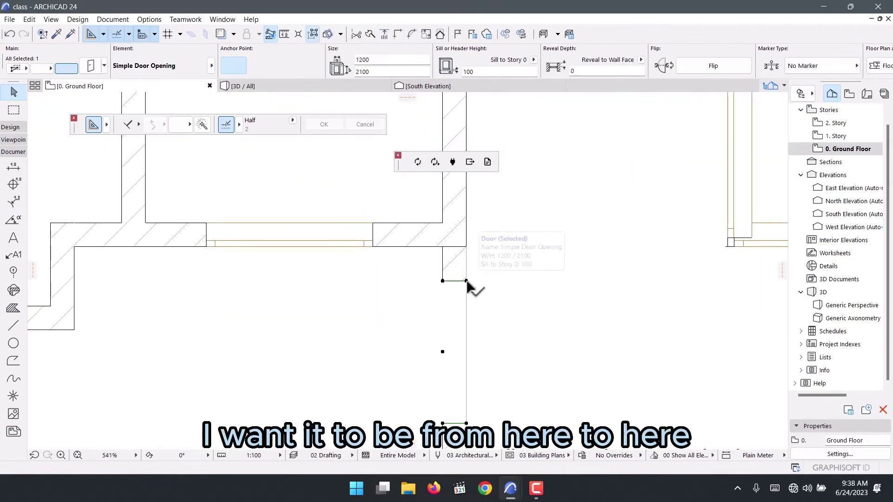
left_click(466, 281)
left_click(468, 245)
scroll(469, 359, "down", 3)
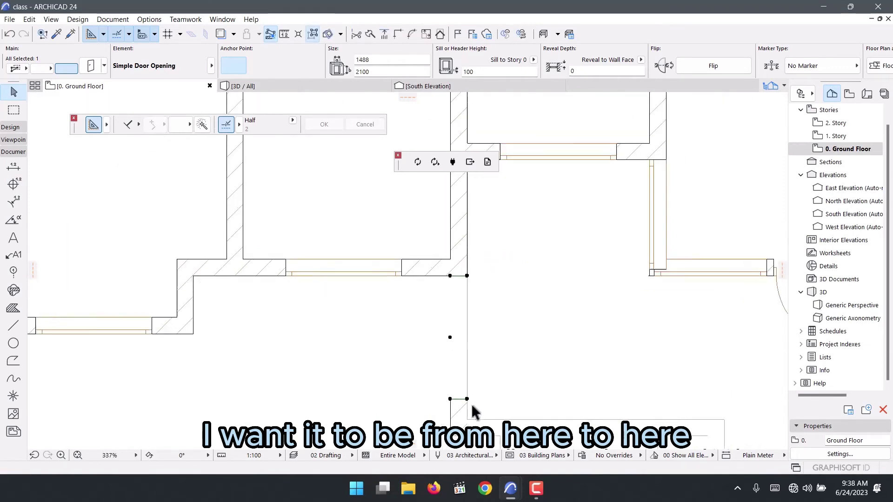
scroll(472, 411, "up", 3)
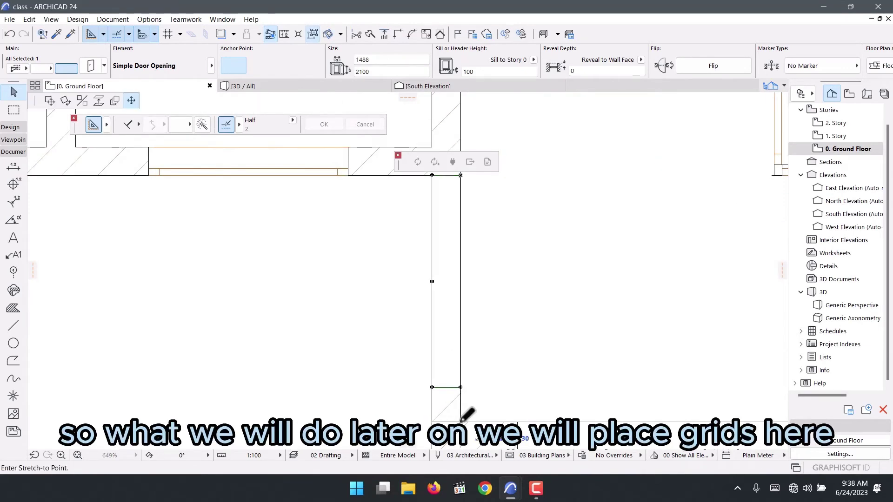
left_click(461, 421)
scroll(390, 298, "down", 3)
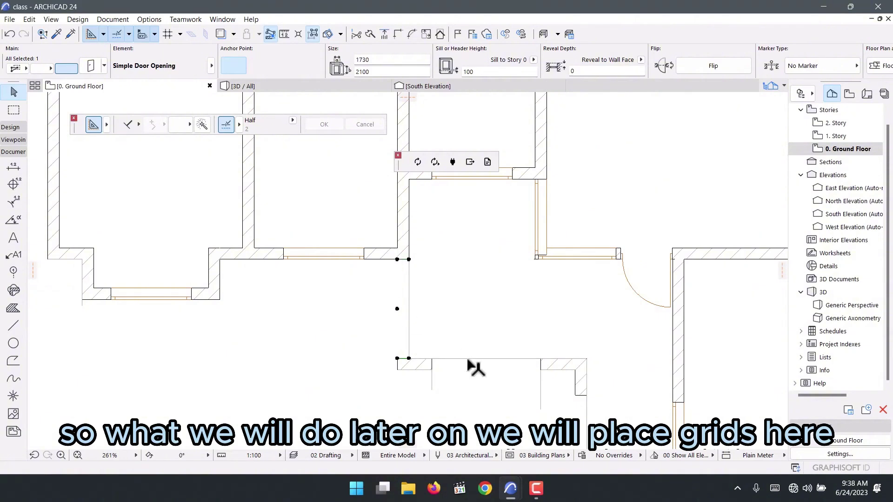
scroll(474, 368, "up", 2)
scroll(579, 372, "down", 2)
scroll(541, 356, "up", 5)
scroll(447, 300, "up", 1)
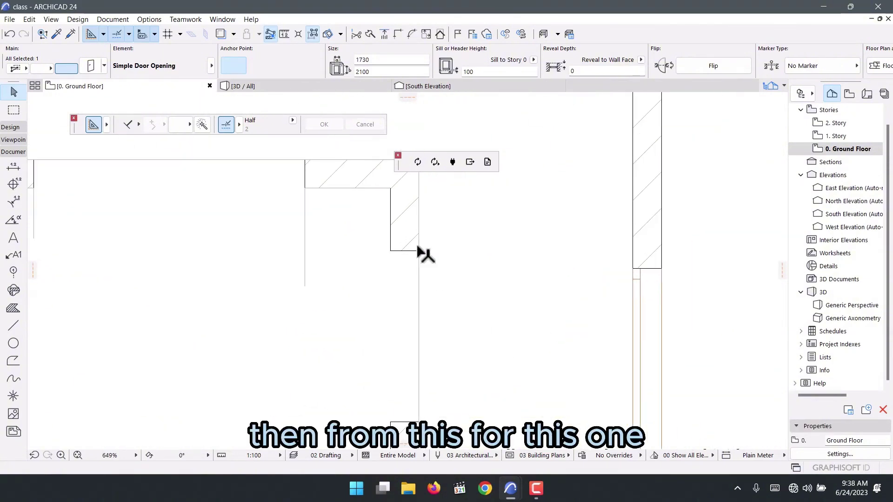
scroll(447, 251, "down", 3)
scroll(436, 378, "up", 1)
scroll(376, 390, "up", 2)
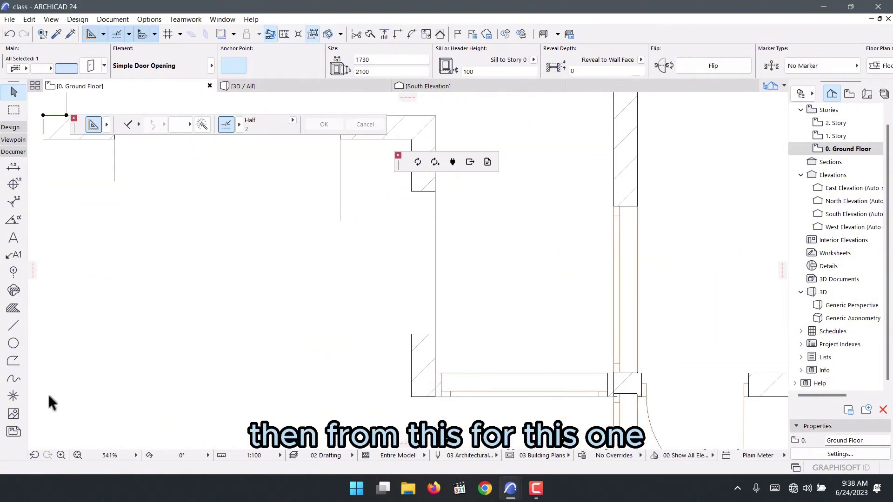
left_click(13, 325)
scroll(425, 408, "up", 2)
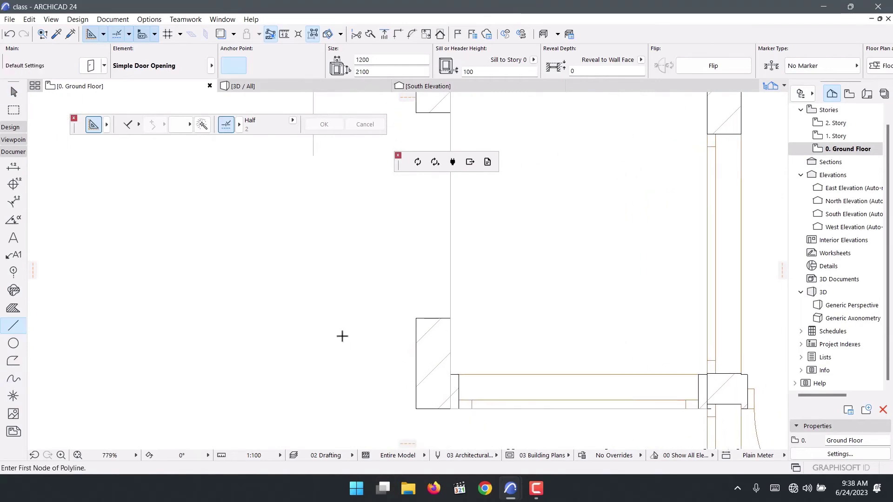
left_click(416, 408)
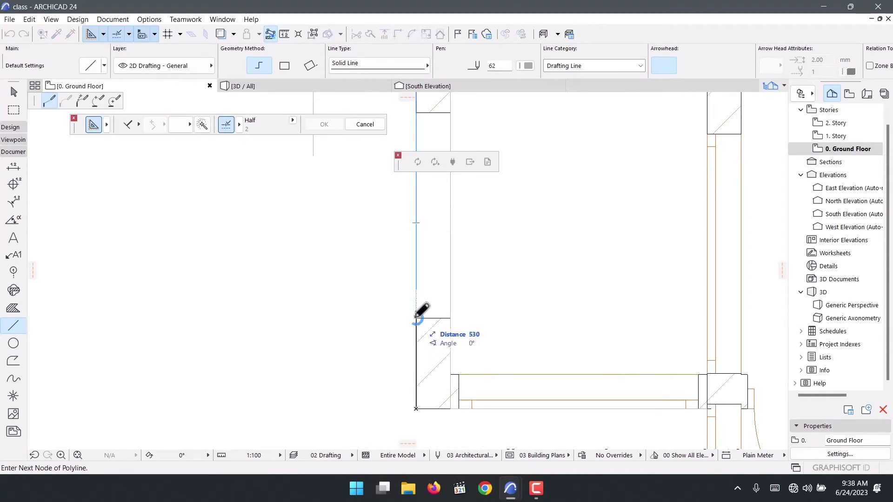
key("Escape")
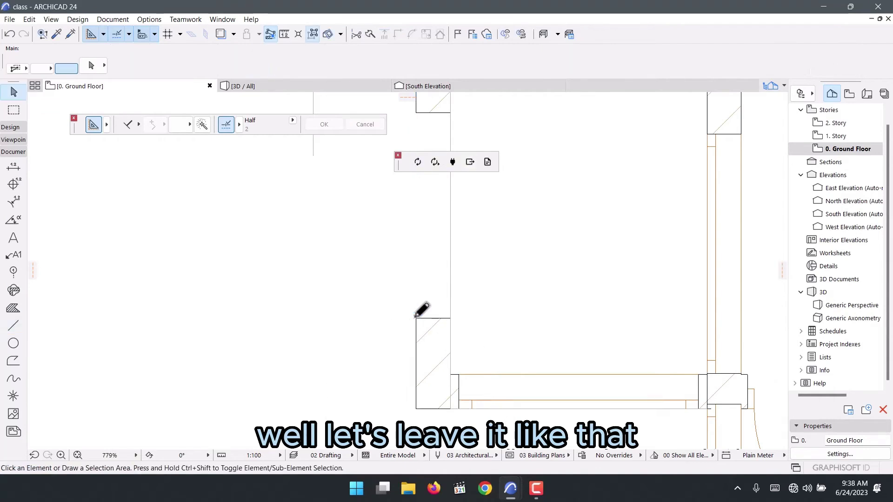
With the Line tool, draw a guide about 180 mm down the short vertical wall from its upper outer-face corner, ending in a perpendicular leg
scroll(415, 316, "down", 5)
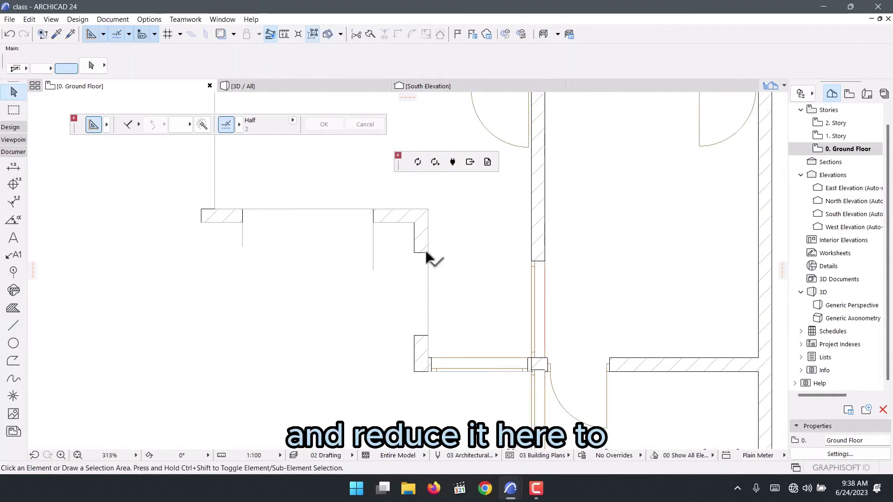
scroll(421, 230, "up", 4)
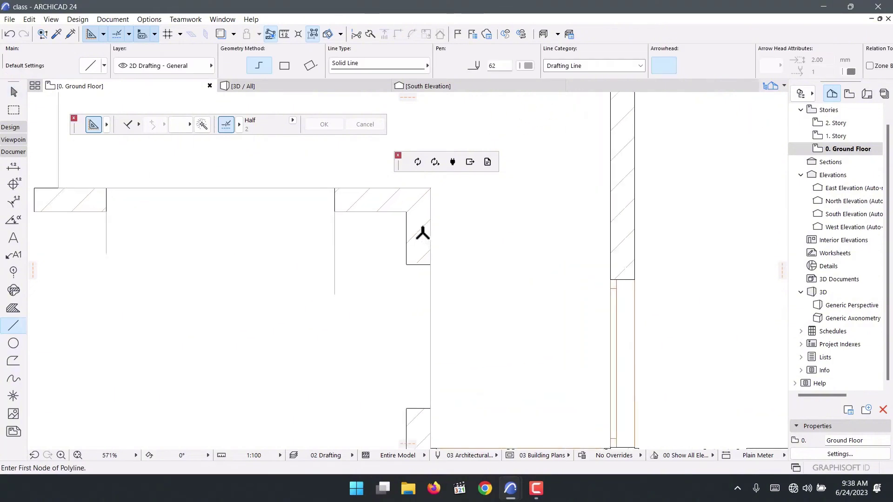
left_click(403, 208)
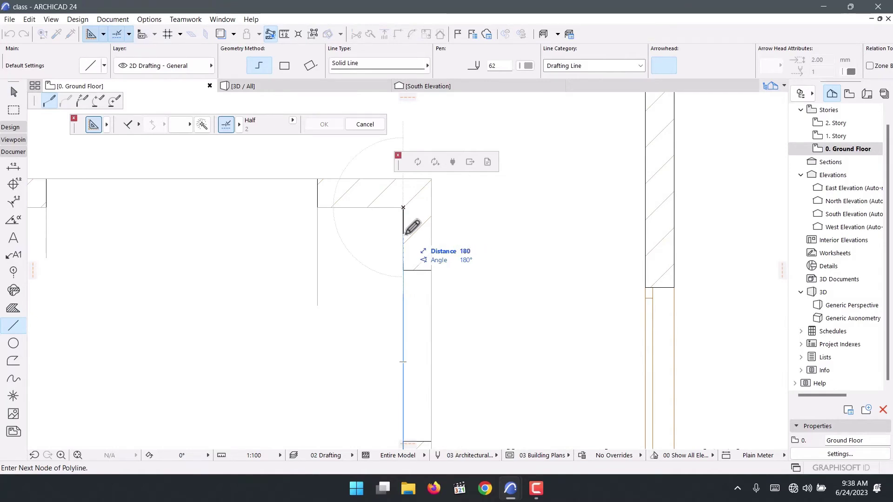
left_click(403, 233)
double_click(346, 232)
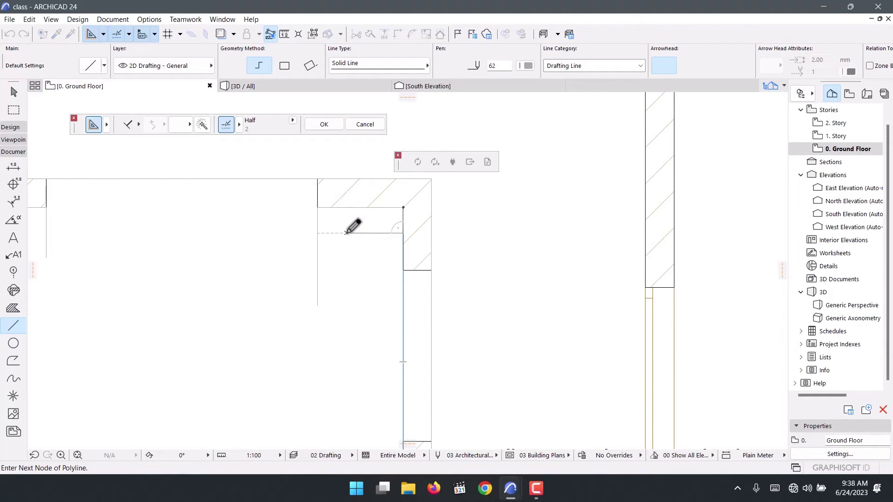
Stretch the upper end of the short vertical wall's door opening up to the new guide line
left_click(12, 91)
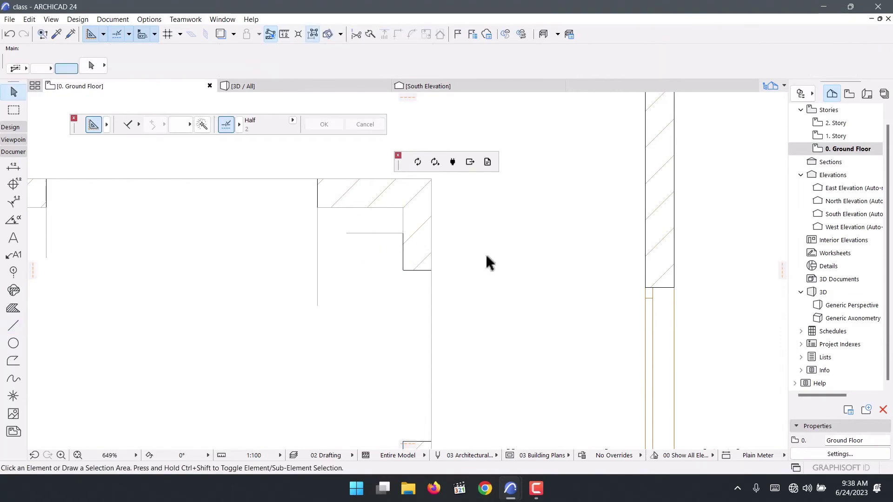
left_click(403, 270)
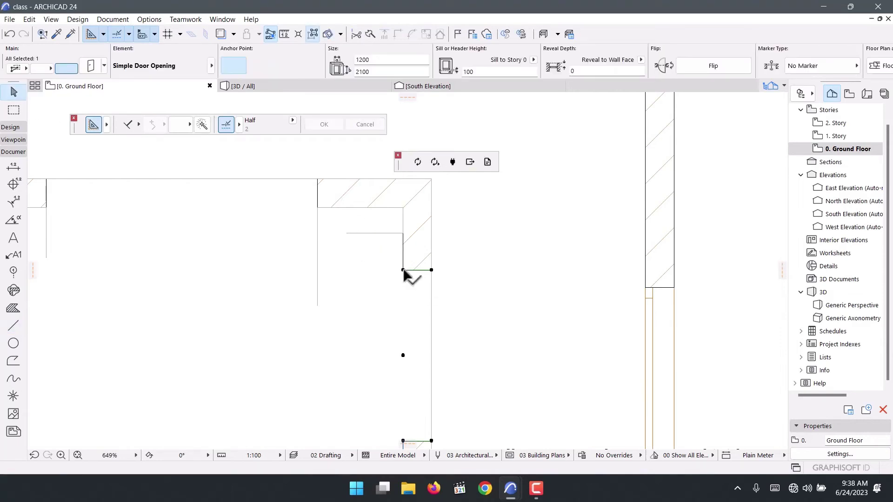
left_click(419, 233)
scroll(436, 263, "down", 5)
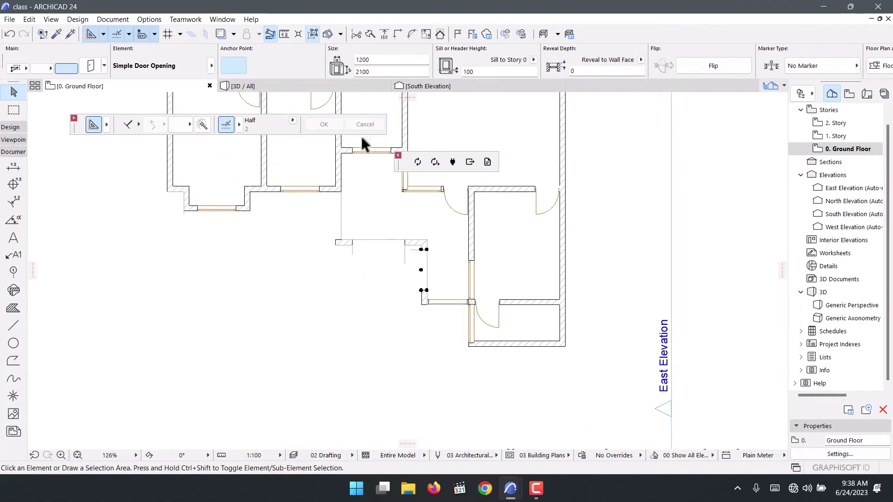
Set the projecting bay's window to 1200 mm wide and 1900 mm high, with a 300 mm sill to Story 0
left_click(199, 186)
scroll(199, 195, "up", 5)
left_click(188, 233)
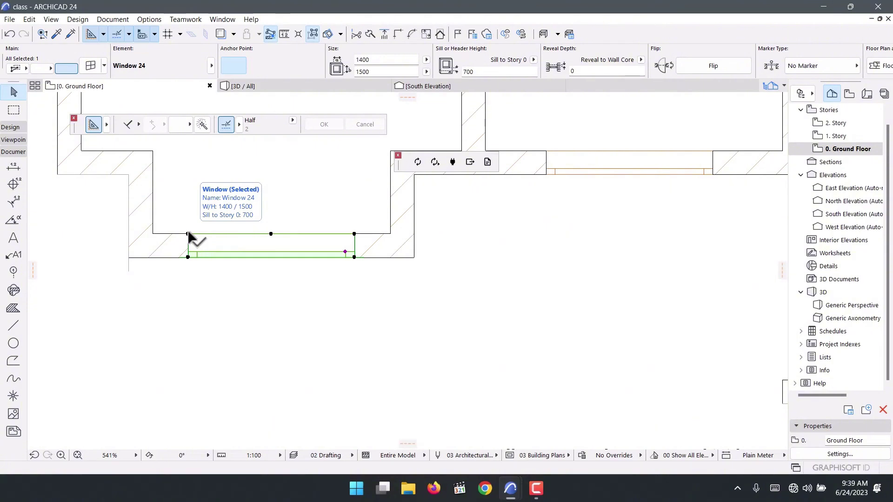
key("ctrl+t")
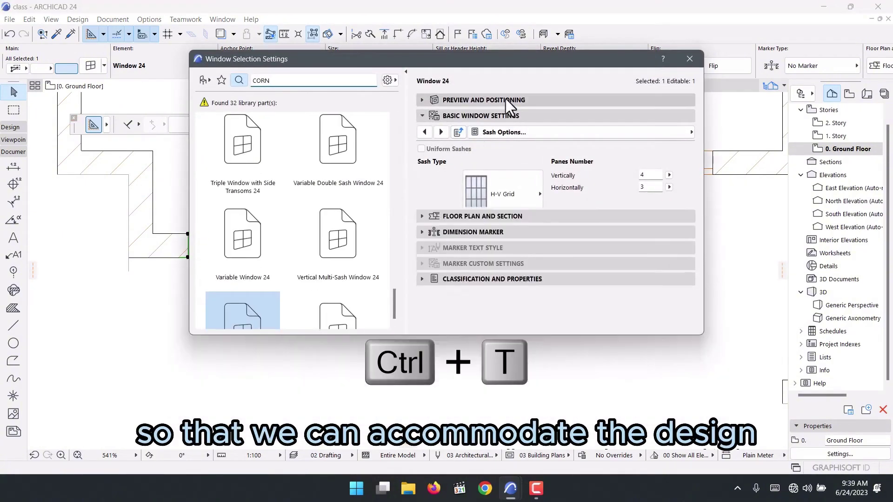
left_click(506, 99)
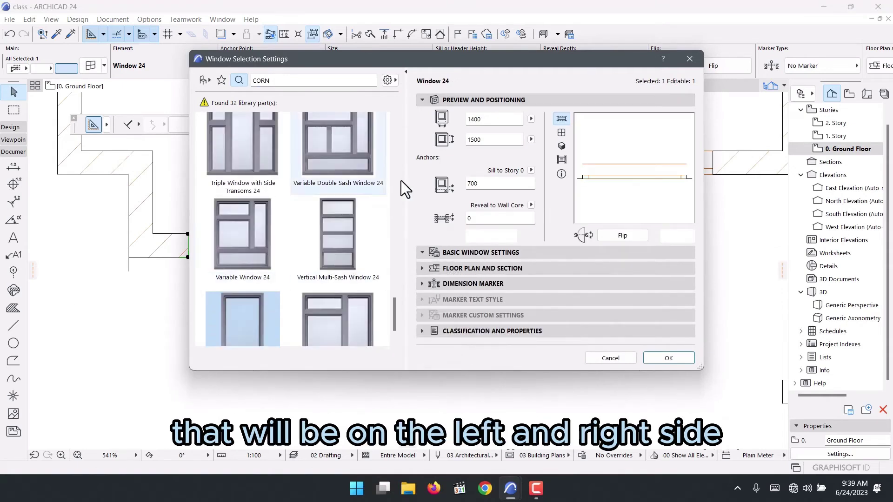
left_click(465, 117)
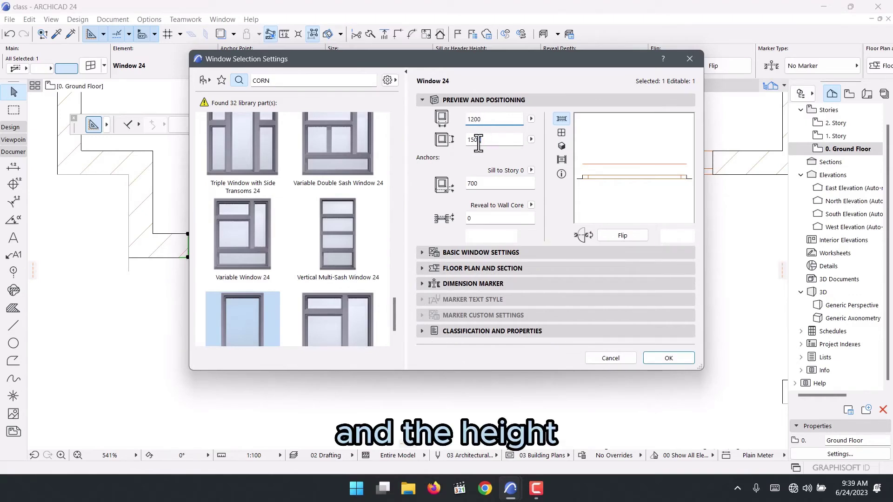
left_click_drag(482, 140, 472, 140)
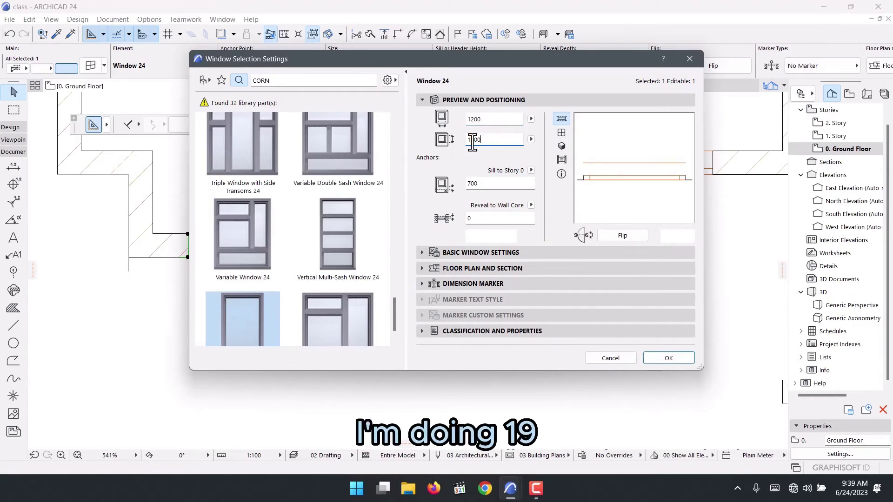
left_click_drag(494, 183, 470, 183)
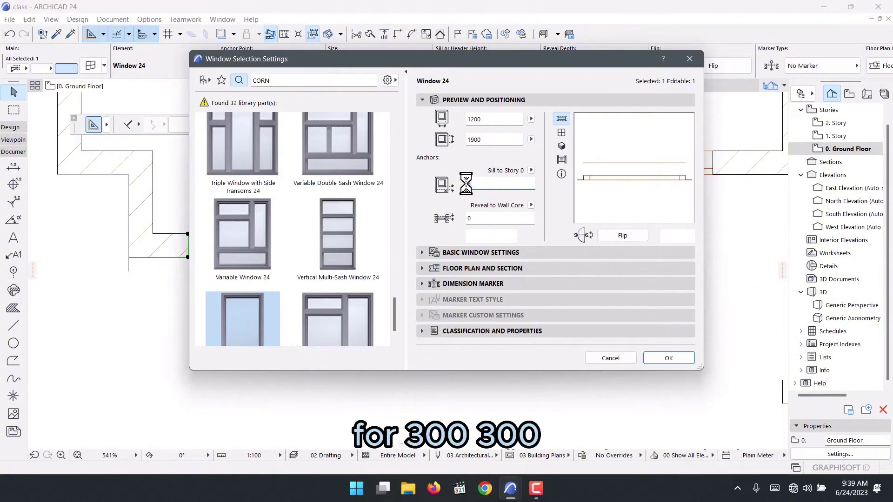
type("00")
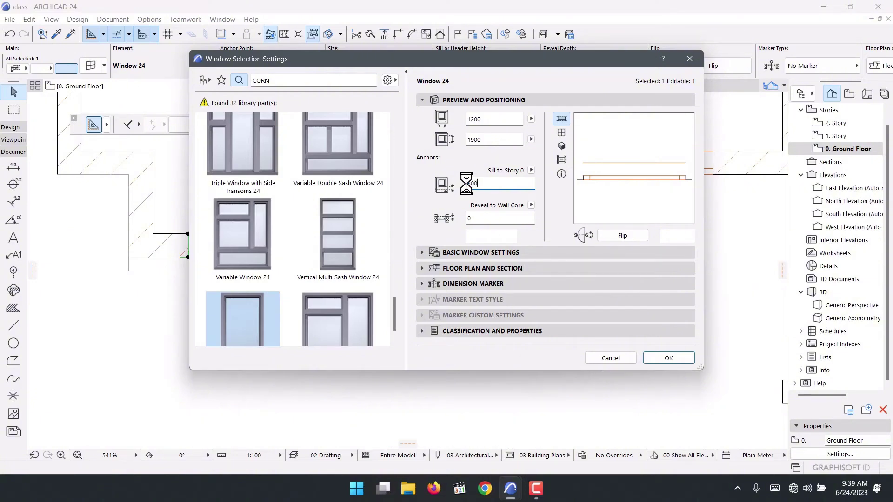
left_click(655, 358)
Set the window in the short lower wall between the wall stub and the lower-right room to 700 mm wide
scroll(222, 261, "down", 5)
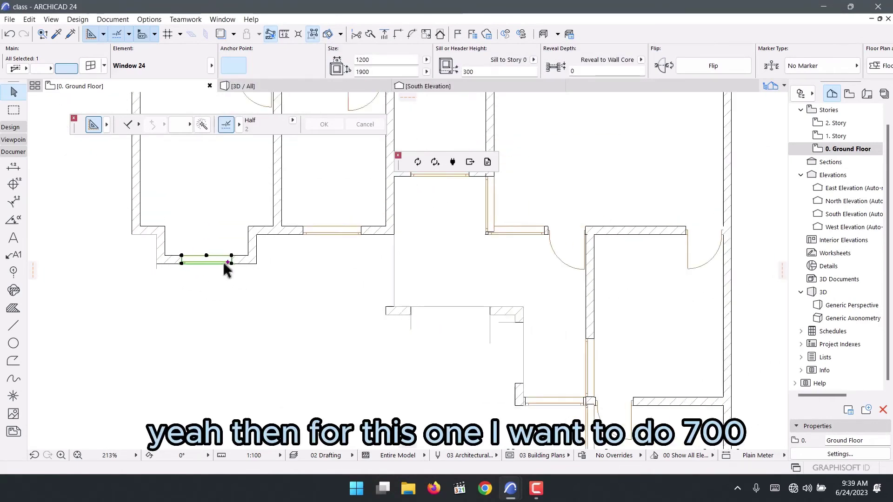
scroll(222, 261, "down", 2)
scroll(392, 349, "up", 8)
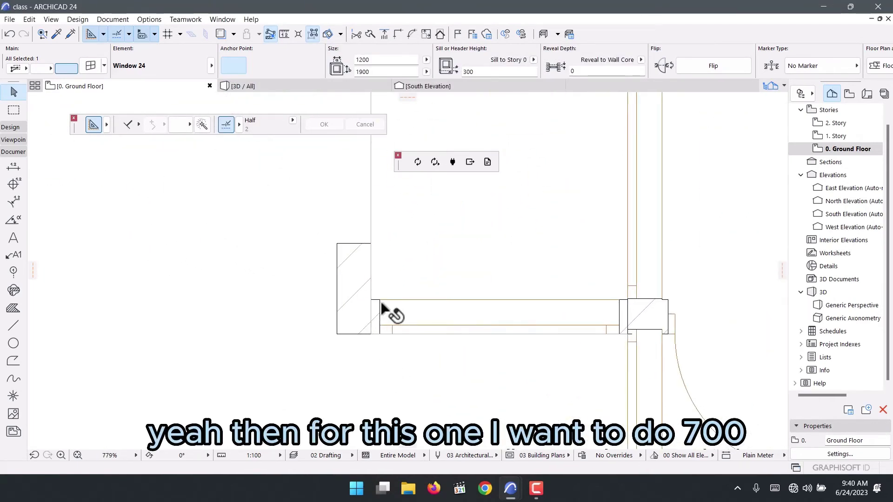
left_click(381, 303)
key("ctrl+t")
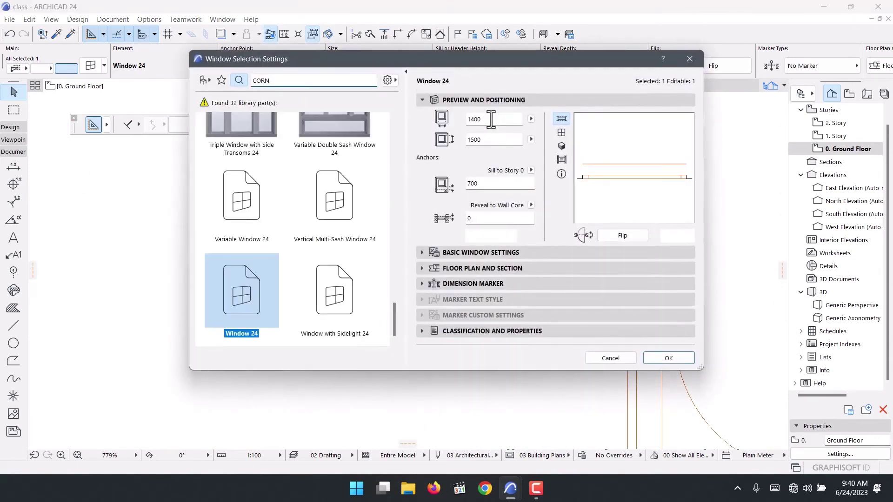
double_click(486, 119)
type("700")
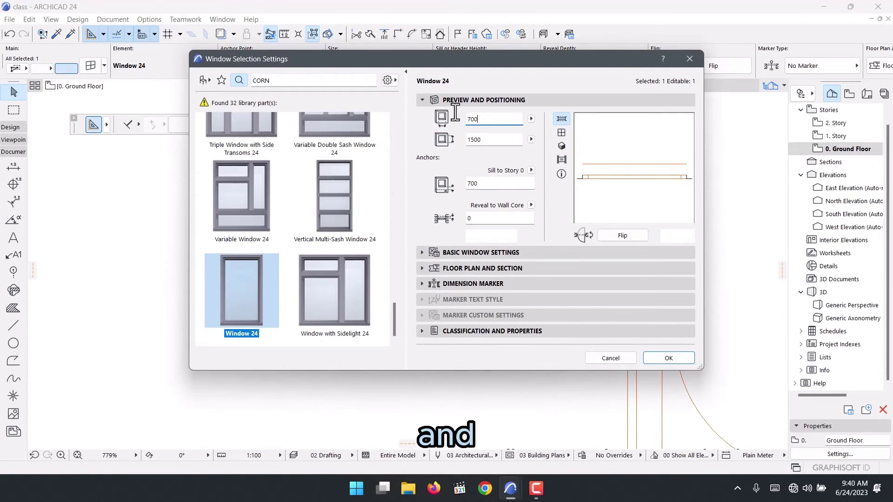
left_click(486, 140)
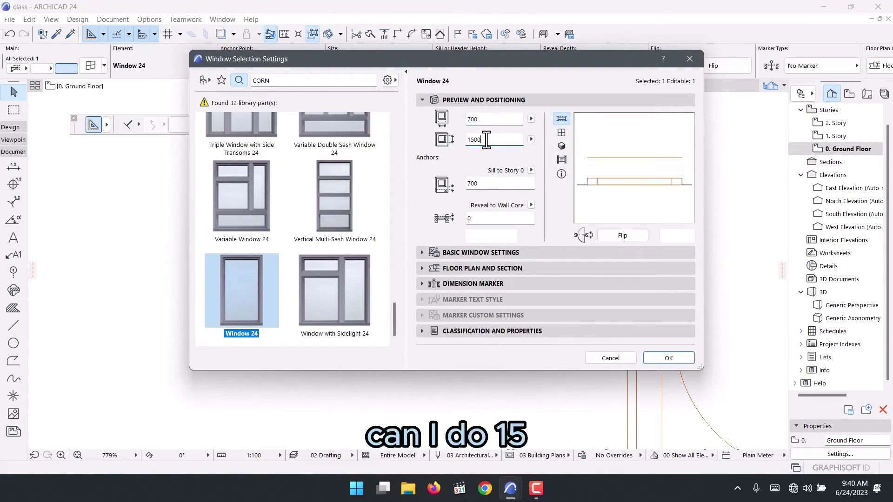
left_click(674, 357)
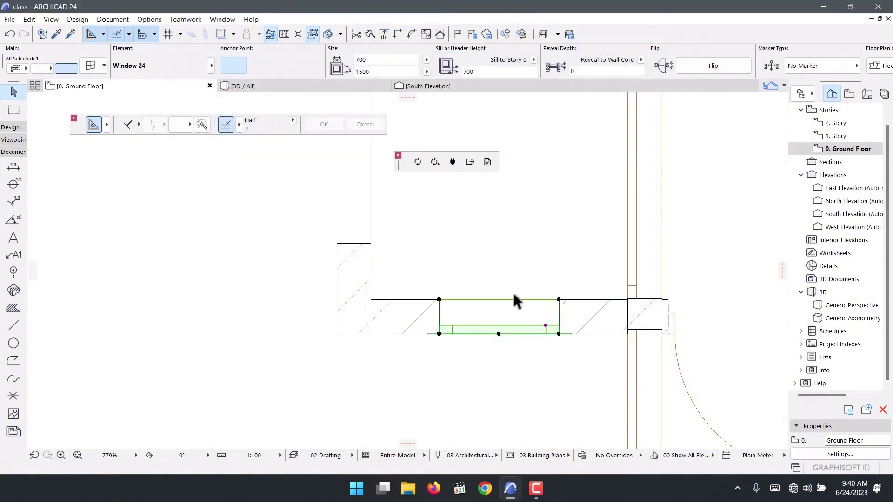
Set the same 700 mm wide window to 1700 mm high, with a 500 mm sill to Story 0
key("ctrl+t")
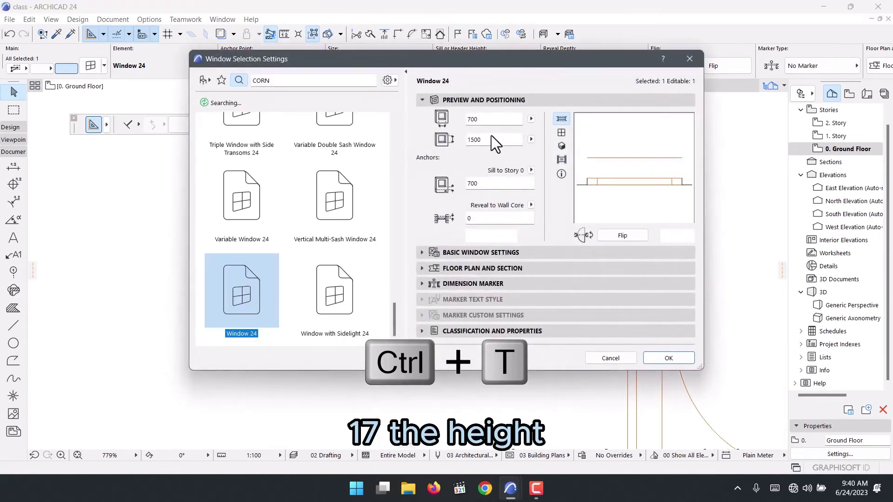
left_click(491, 136)
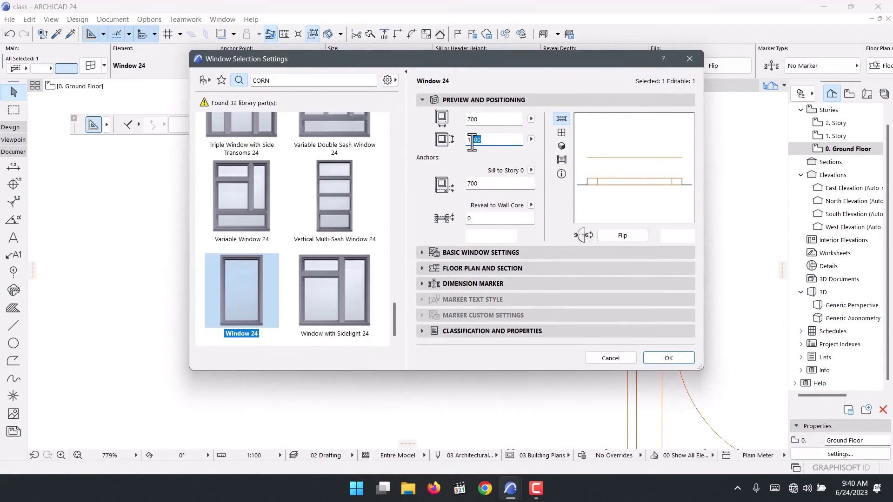
type("500")
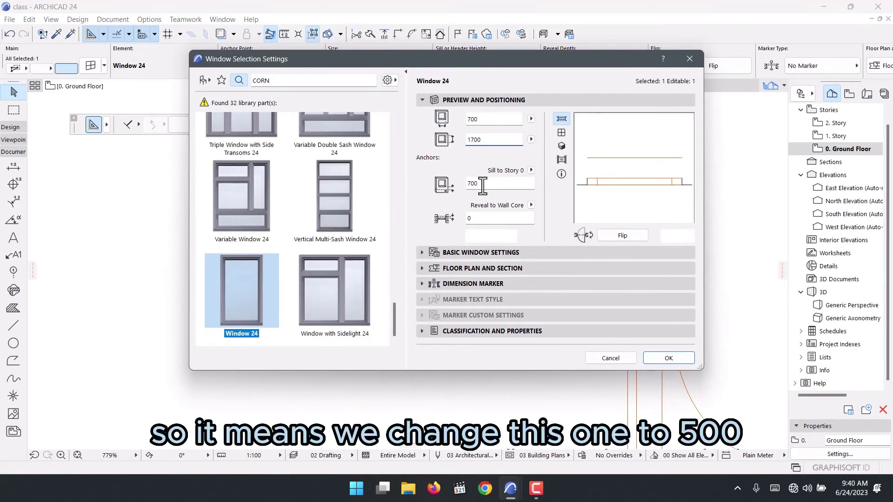
type("500")
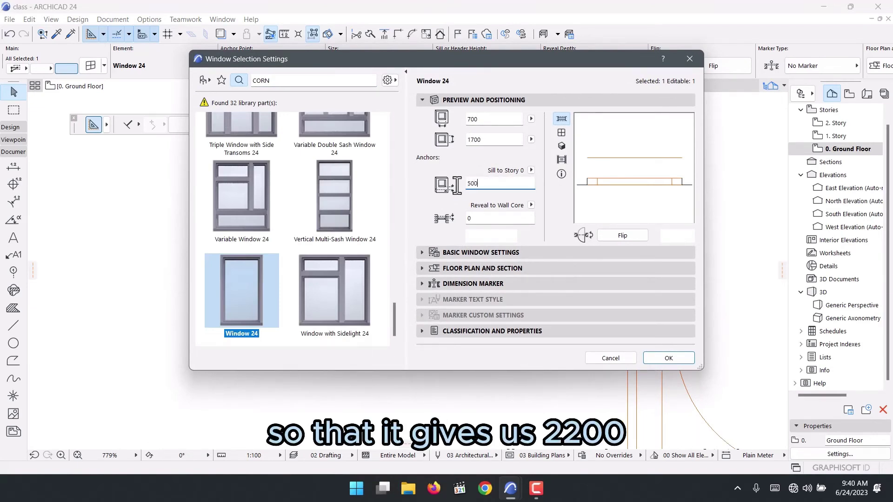
left_click(668, 358)
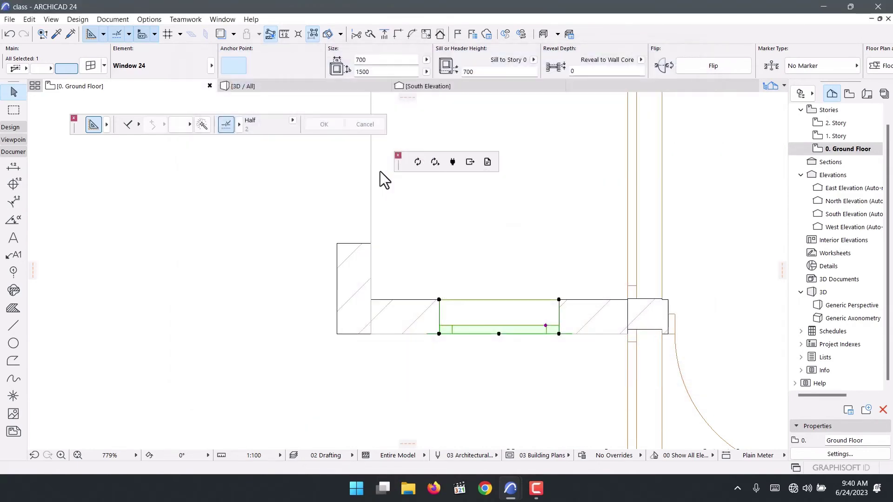
In the 3D view, set the narrow front window's sash grid to 2 panes horizontally
left_click(307, 87)
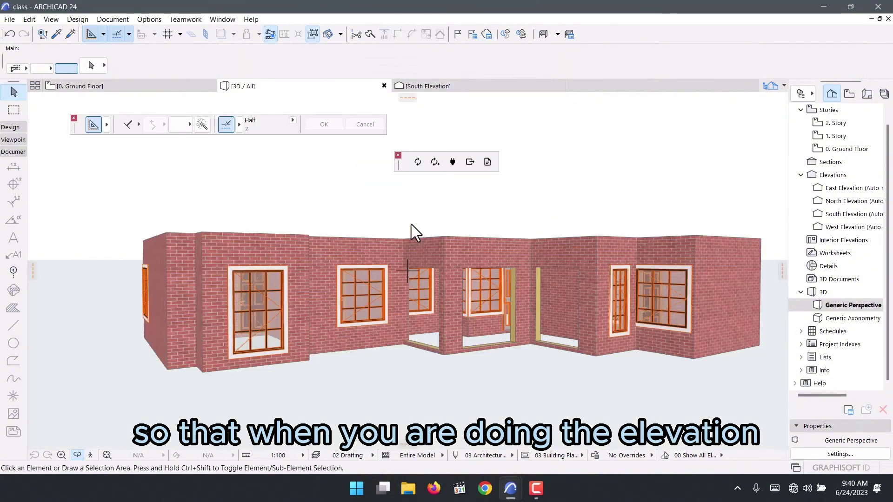
middle_click_drag(411, 228, 480, 291, "shift")
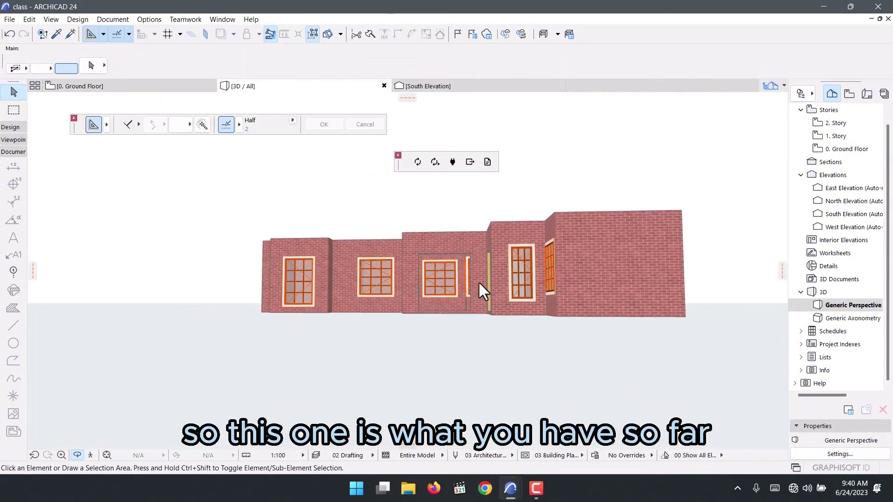
scroll(534, 309, "up", 5)
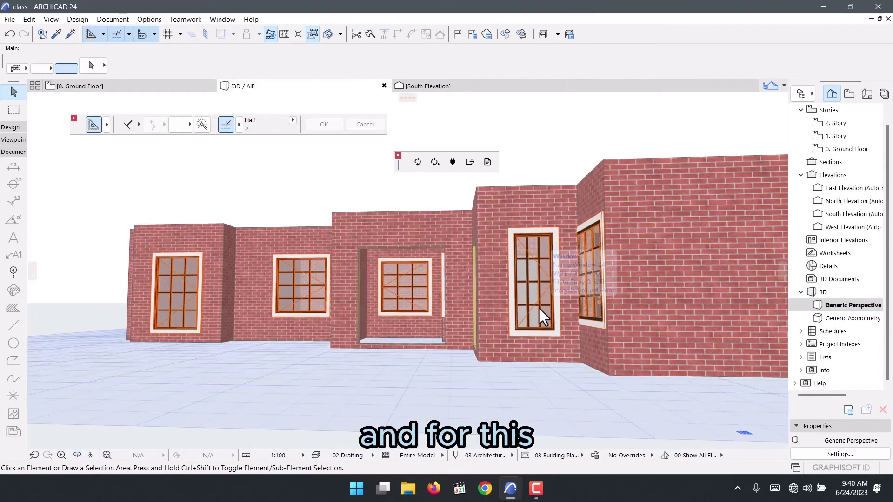
left_click(540, 309)
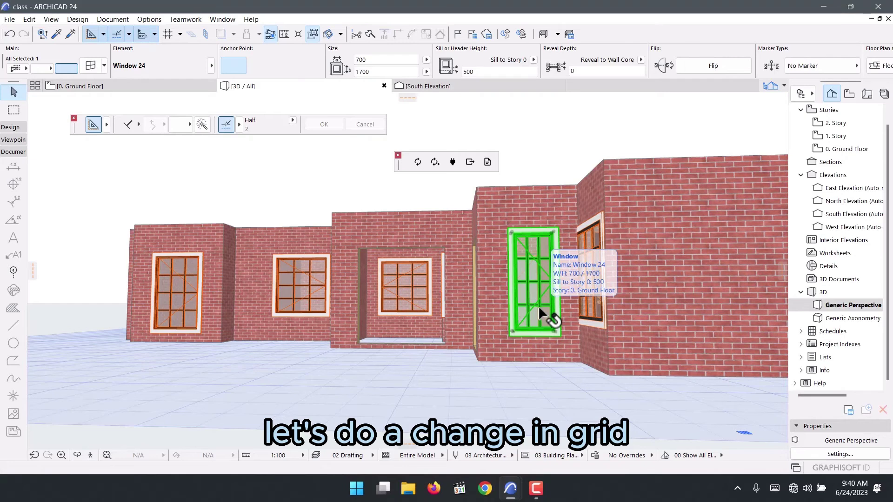
double_click(540, 311)
left_click(459, 254)
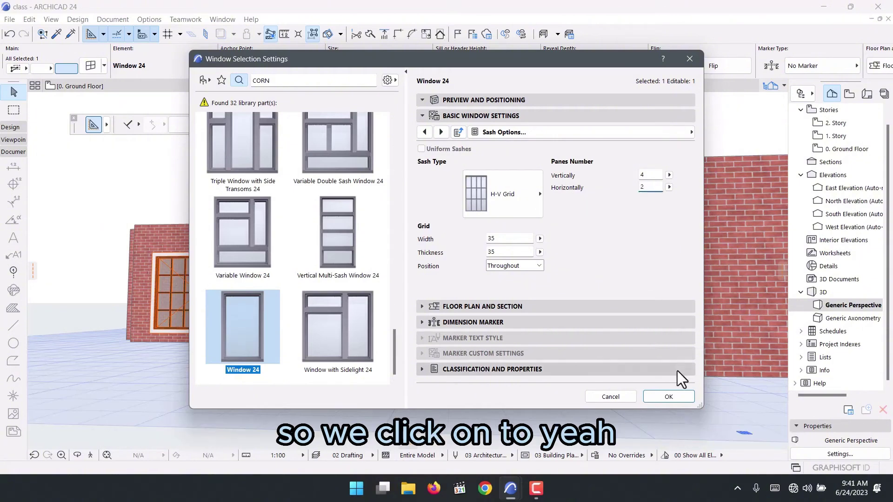
left_click(666, 395)
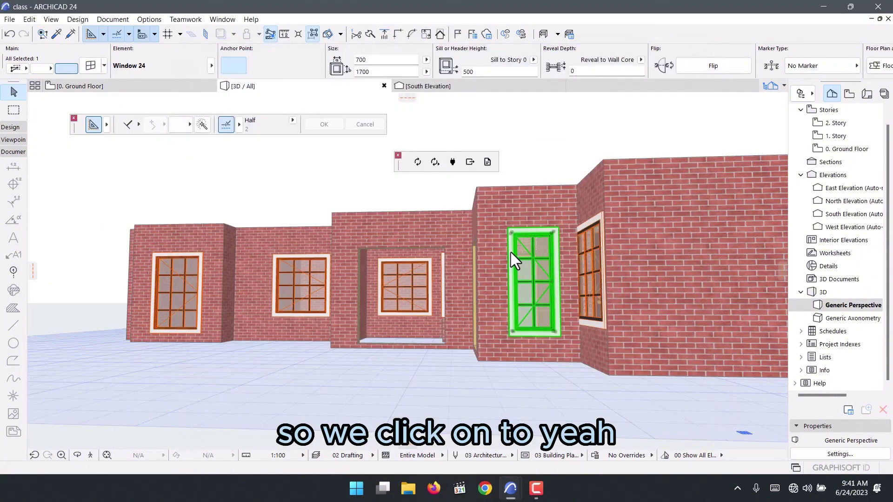
Examine the class model's front facade in 3D, and switch to the kiamunyi project's 3D model to compare the designs
middle_click_drag(511, 252, 327, 266, "shift")
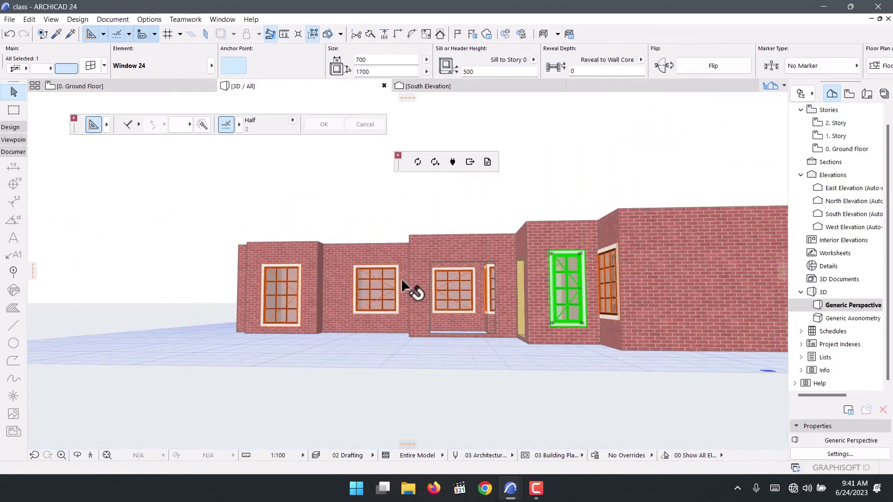
middle_click_drag(412, 279, 550, 301, "shift")
middle_click_drag(556, 252, 229, 288, "shift")
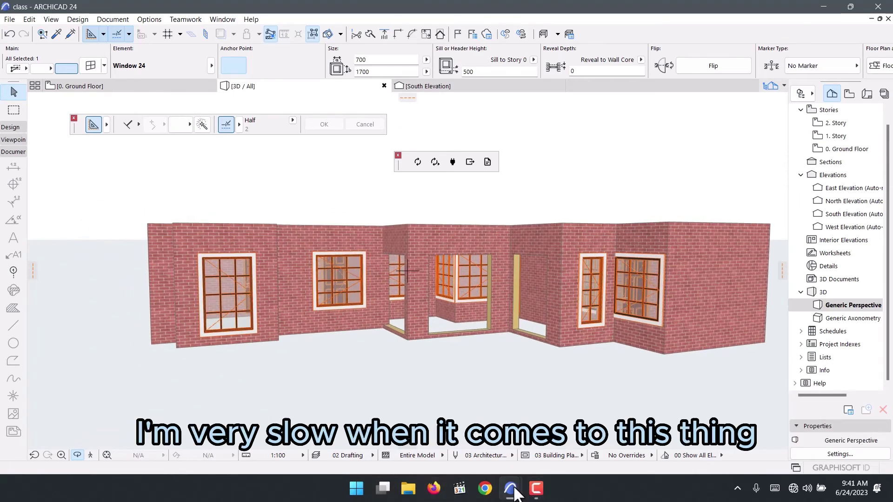
left_click(537, 488)
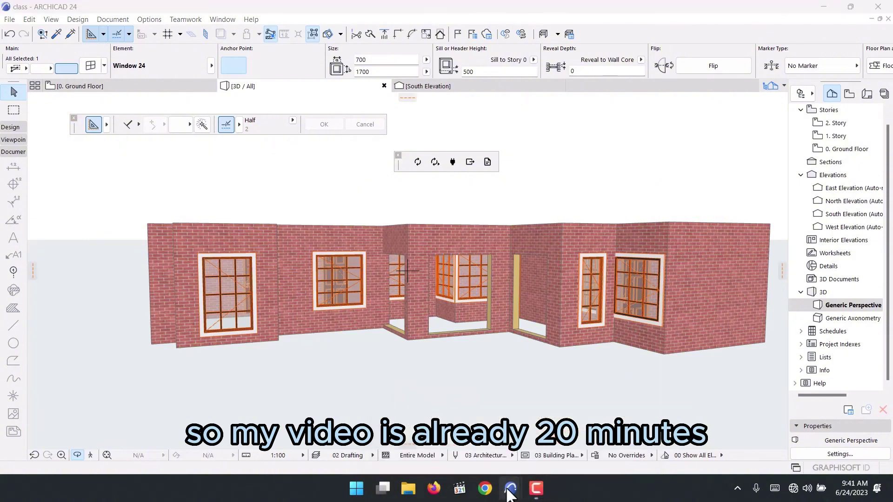
mouse_move(511, 488)
left_click(511, 444)
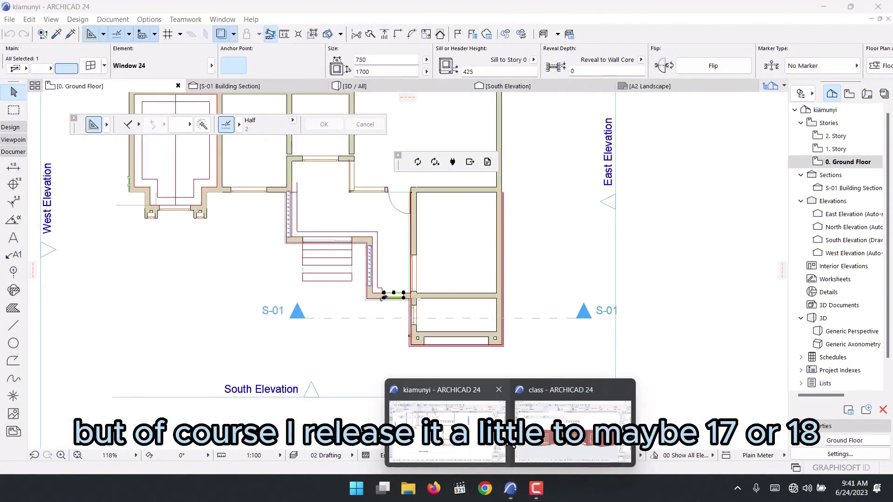
left_click(538, 446)
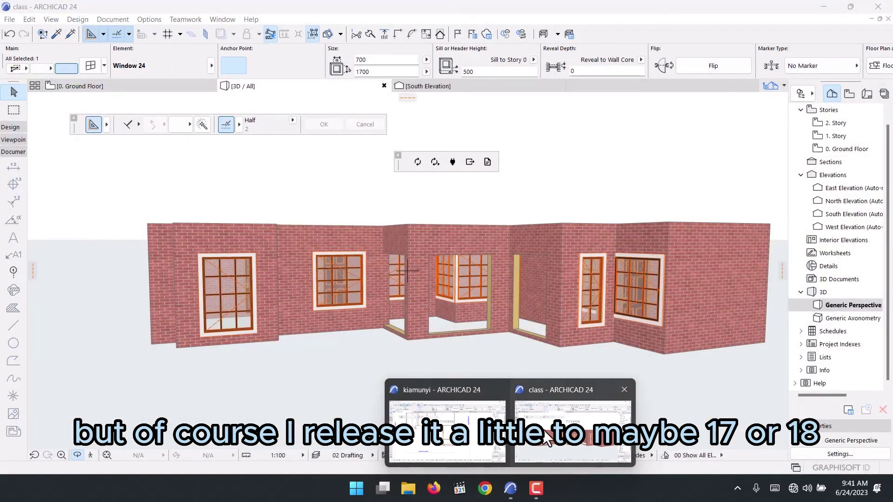
left_click(502, 444)
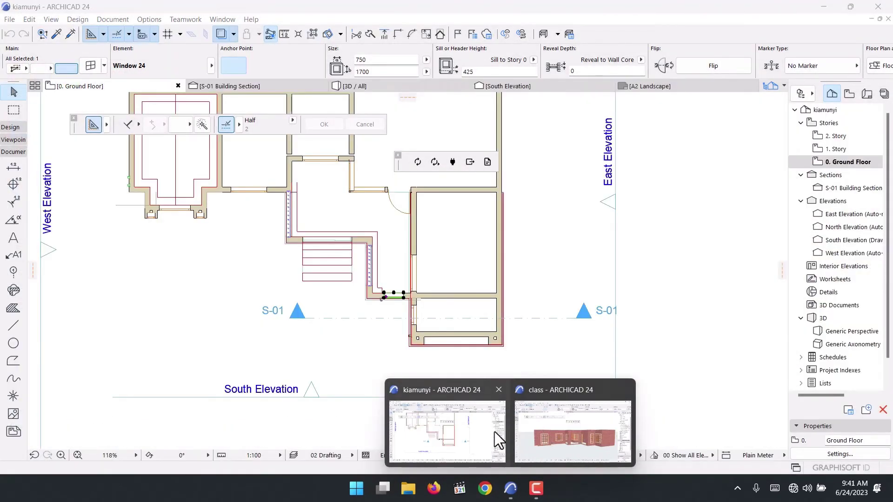
left_click(363, 88)
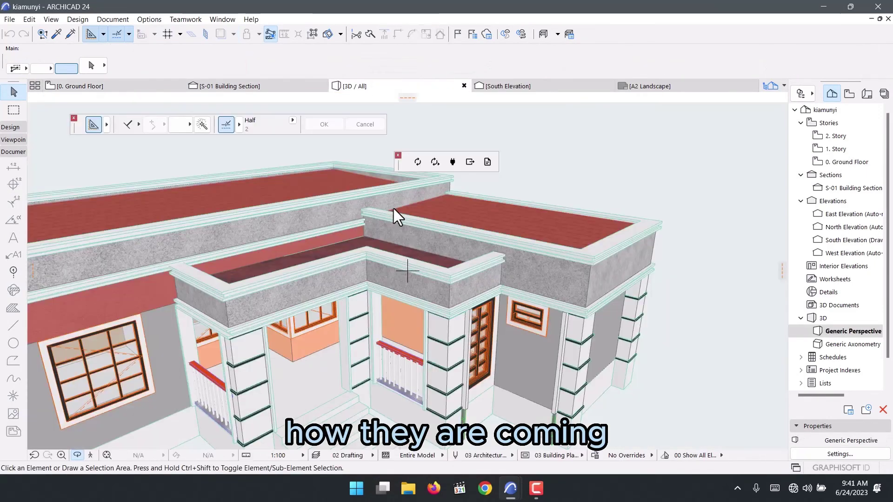
scroll(393, 210, "down", 6)
middle_click_drag(407, 359, 463, 339, "shift")
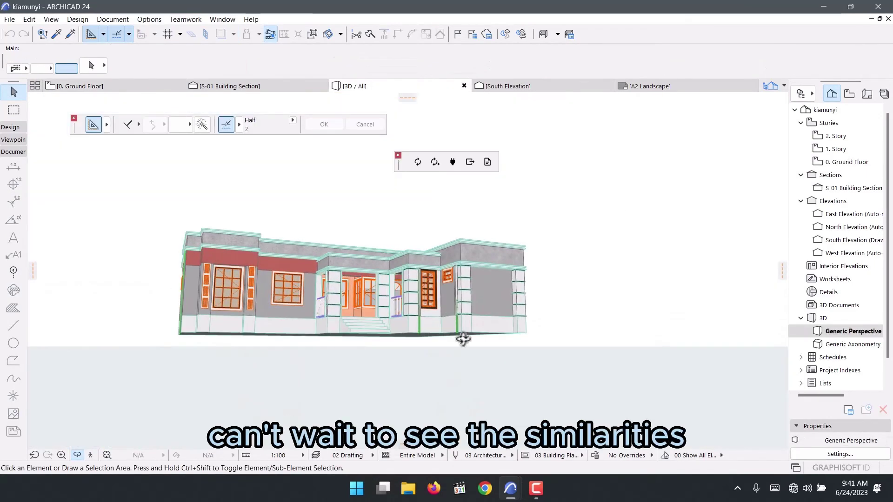
Switch back to the class project and examine its front windows and openings in 3D from several angles
mouse_move(517, 491)
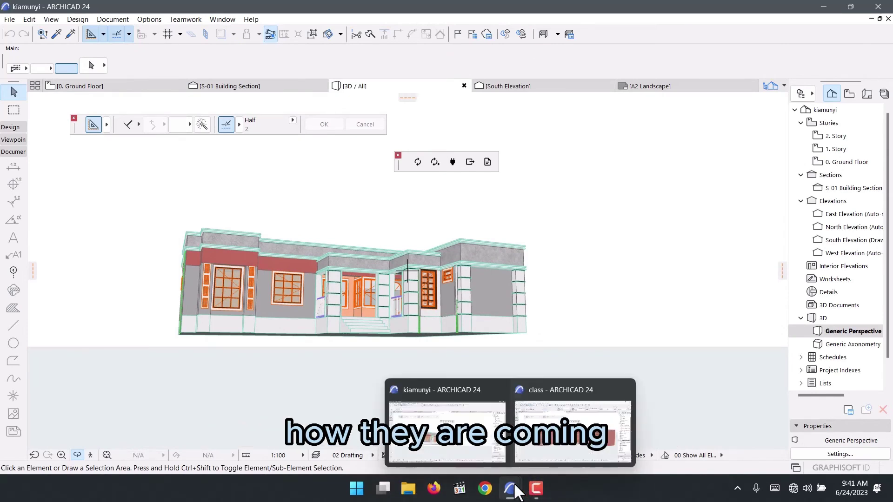
left_click(572, 432)
scroll(465, 279, "up", 2)
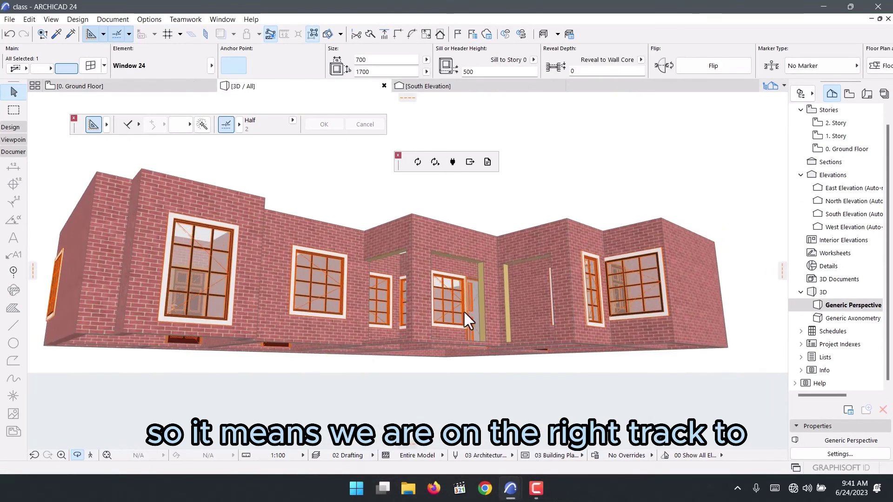
scroll(475, 307, "down", 2)
middle_click_drag(474, 307, 343, 360, "shift")
scroll(399, 294, "up", 2)
scroll(400, 298, "down", 2)
scroll(407, 346, "up", 2)
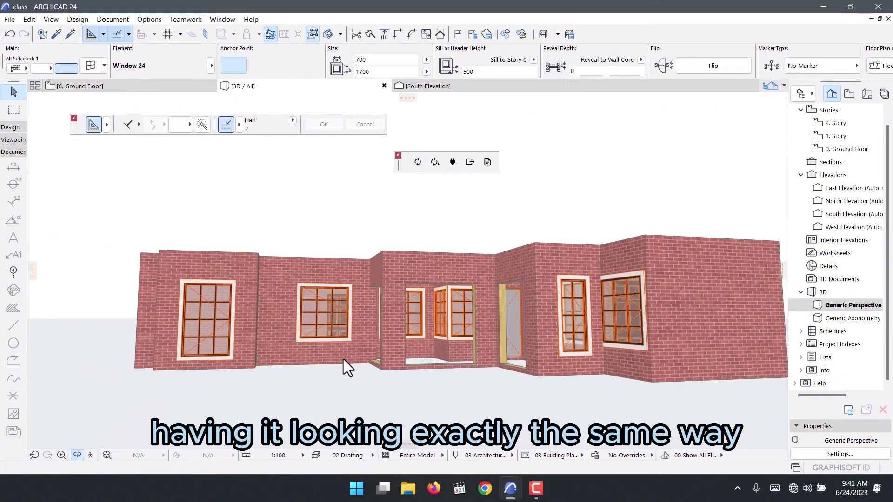
middle_click_drag(345, 300, 417, 310, "shift")
middle_click_drag(454, 332, 521, 332, "shift")
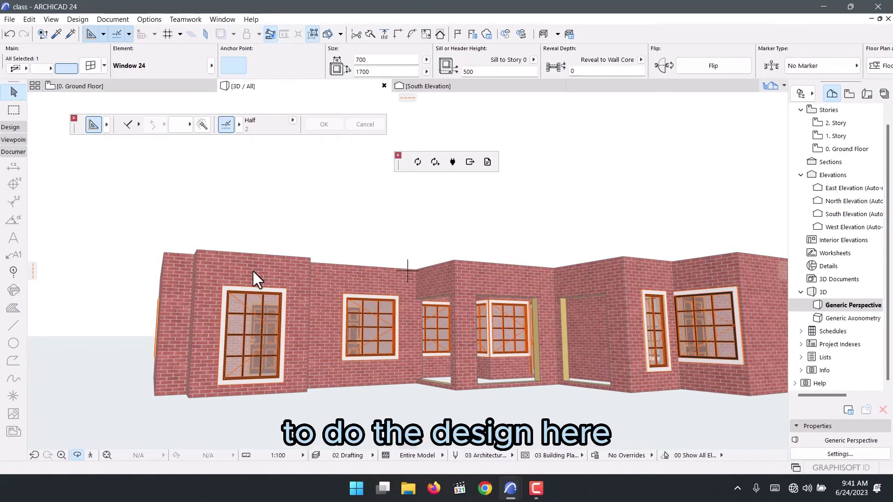
Switch to the kiamunyi project and examine its window surrounds, roof, slabs, columns and entrance steps in 3D
left_click(510, 488)
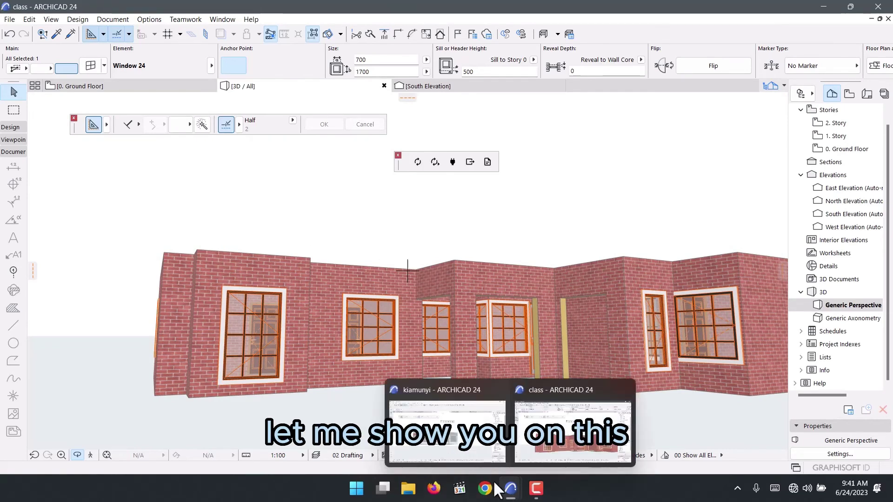
left_click(464, 455)
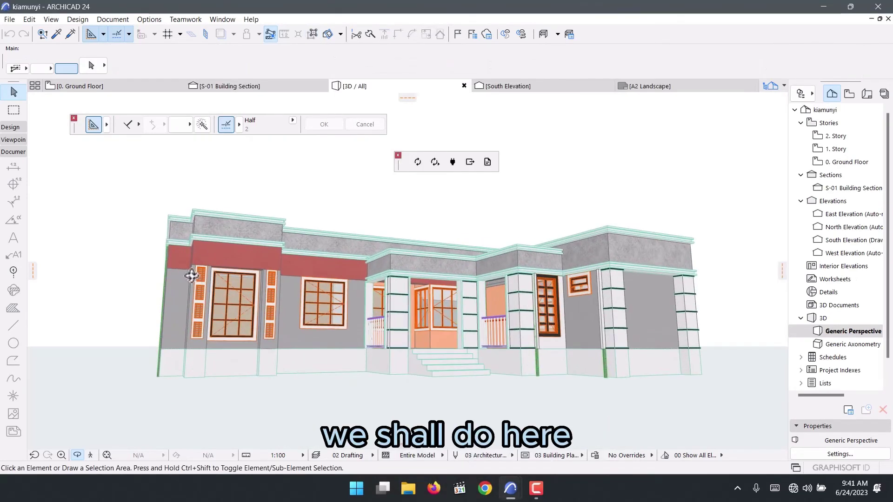
middle_click_drag(259, 294, 411, 322, "shift")
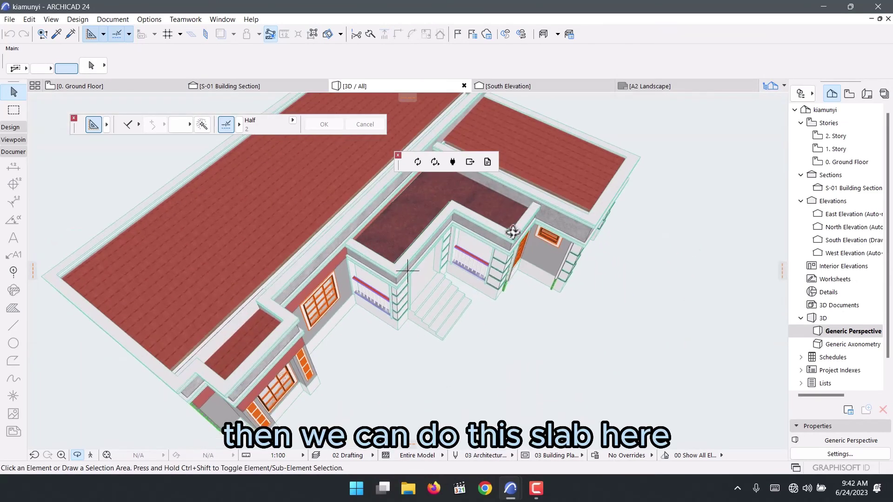
middle_click_drag(512, 231, 423, 336, "shift")
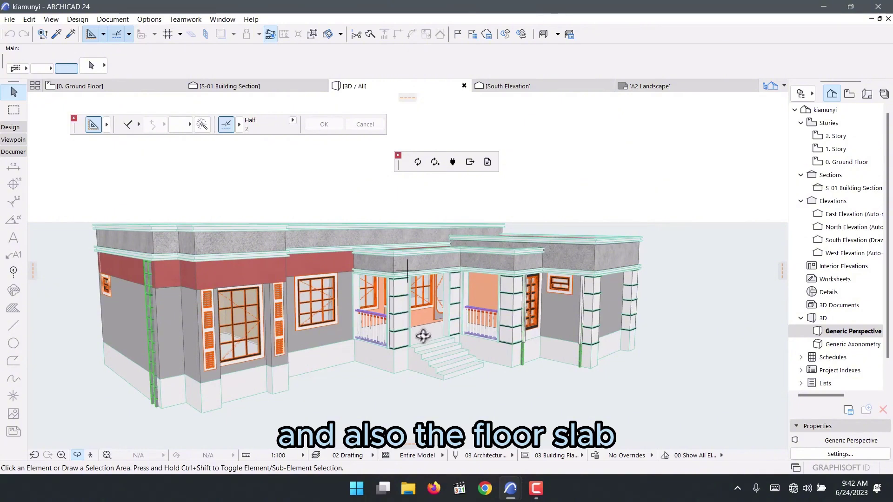
middle_click_drag(476, 358, 367, 333, "shift")
scroll(408, 341, "up", 3)
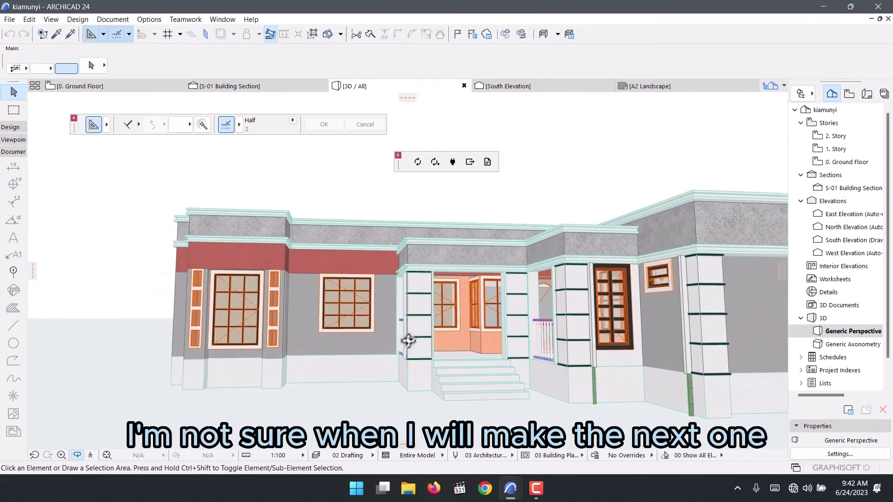
scroll(408, 341, "down", 3)
middle_click_drag(487, 291, 434, 267)
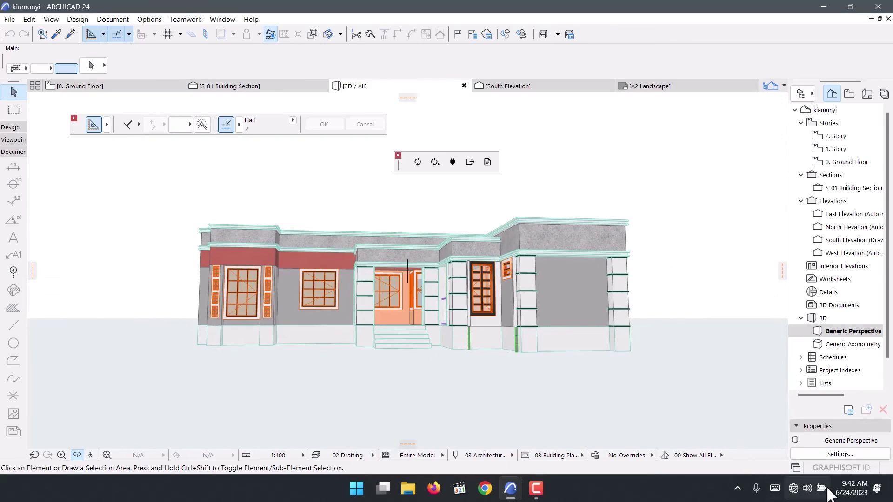
Examine the kiamunyi model's front facade, entrance porch, corner columns and side wing in 3D from several angles
scroll(443, 253, "up", 3)
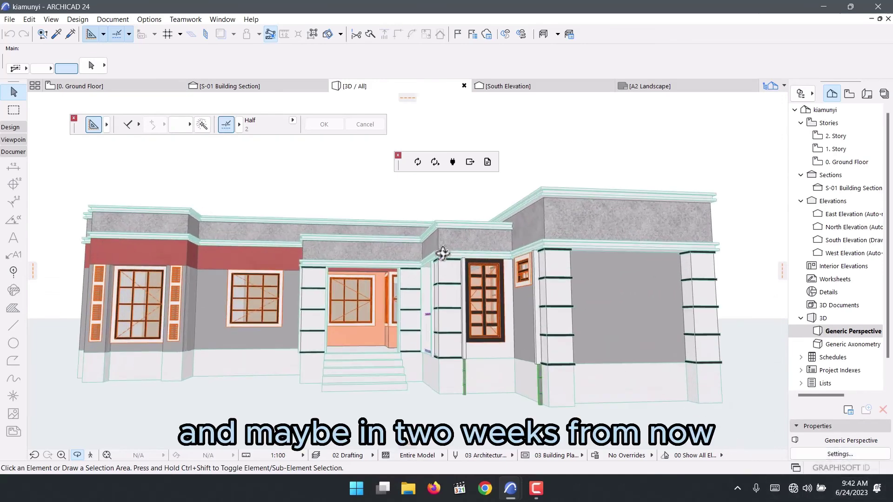
middle_click_drag(469, 310, 362, 336, "shift")
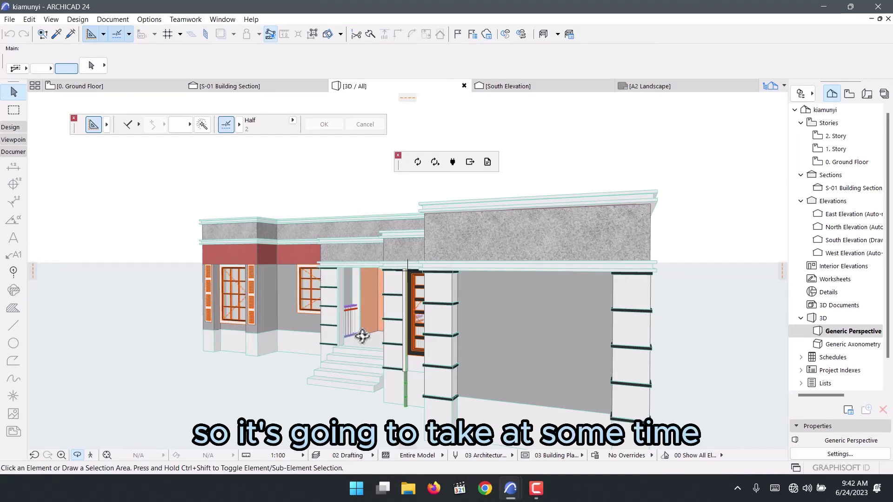
scroll(270, 395, "up", 3)
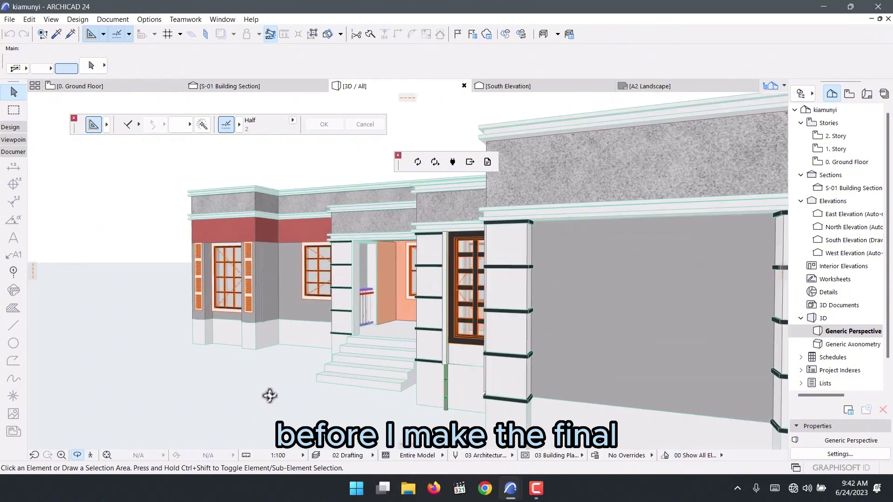
left_click_drag(277, 306, 476, 318)
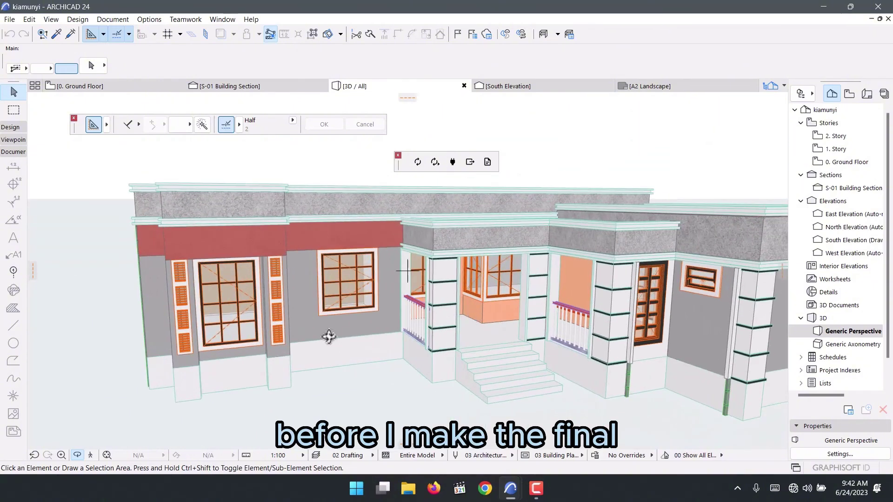
scroll(289, 236, "down", 3)
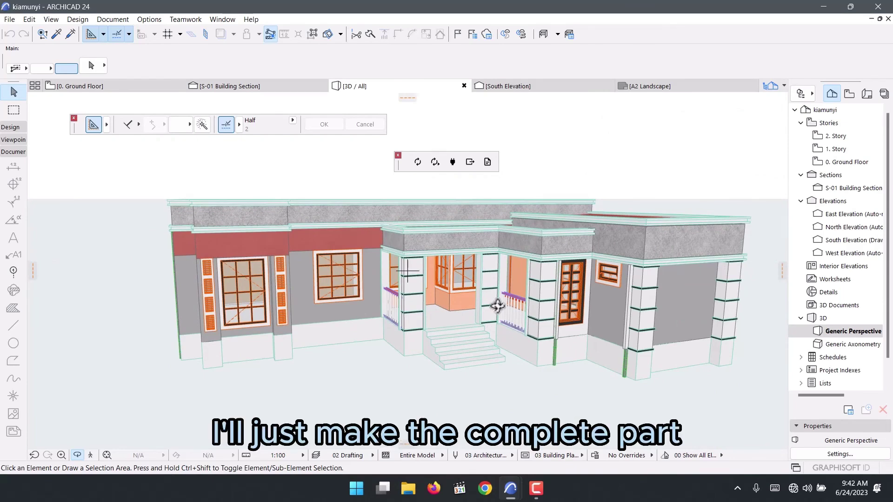
scroll(497, 305, "up", 2)
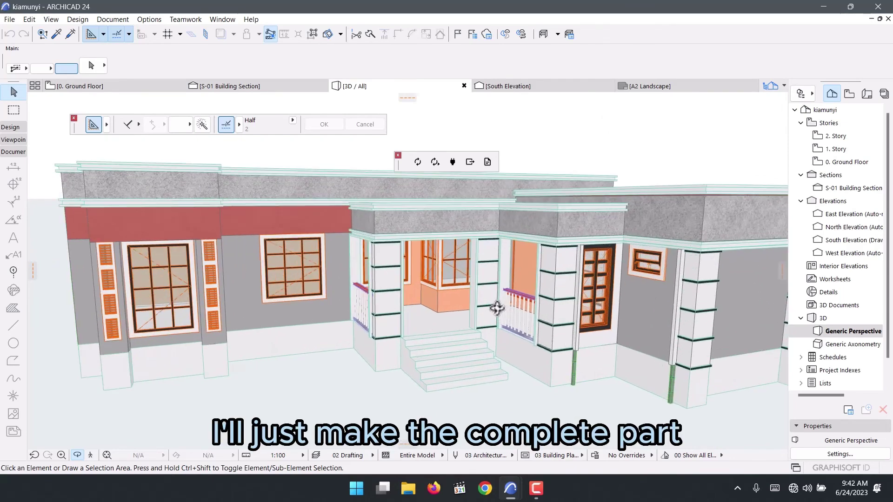
scroll(496, 309, "down", 2)
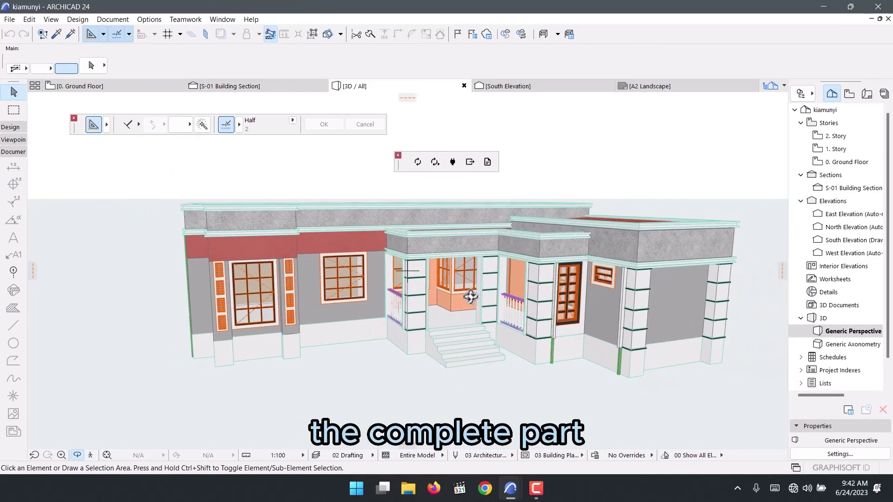
scroll(253, 245, "up", 2)
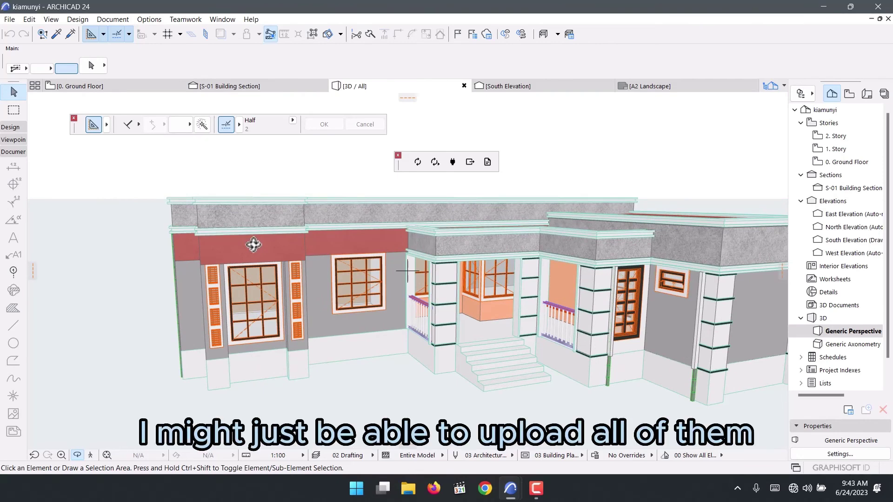
scroll(253, 245, "up", 2)
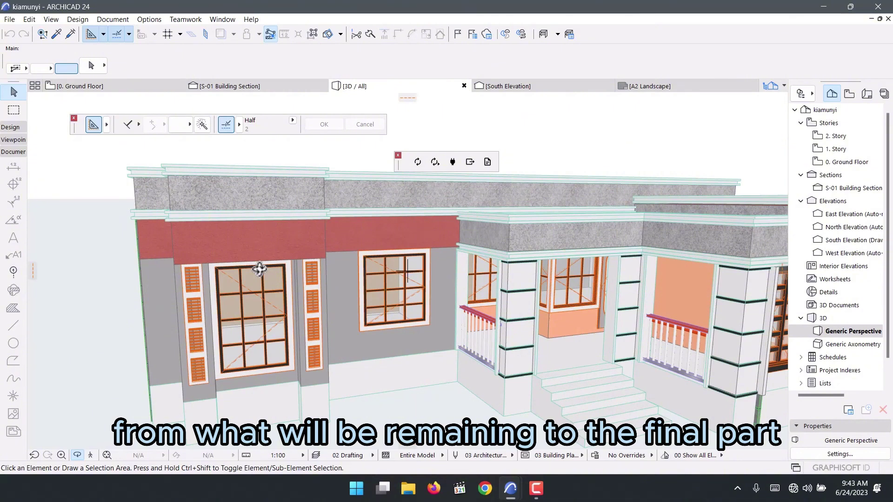
scroll(406, 271, "down", 2)
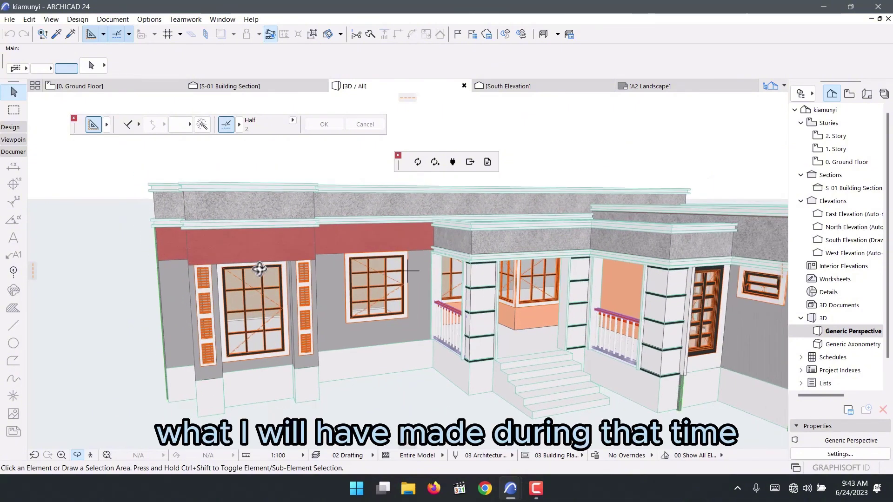
scroll(342, 350, "down", 3)
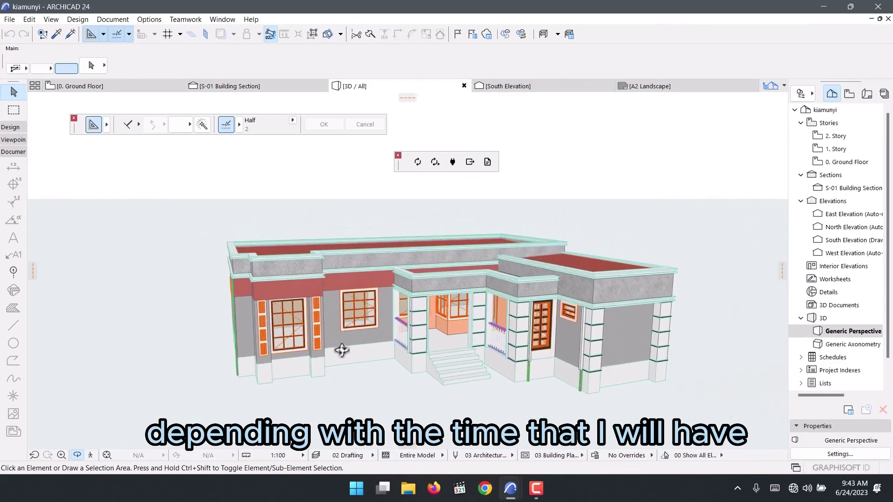
middle_click_drag(296, 344, 302, 273, "shift")
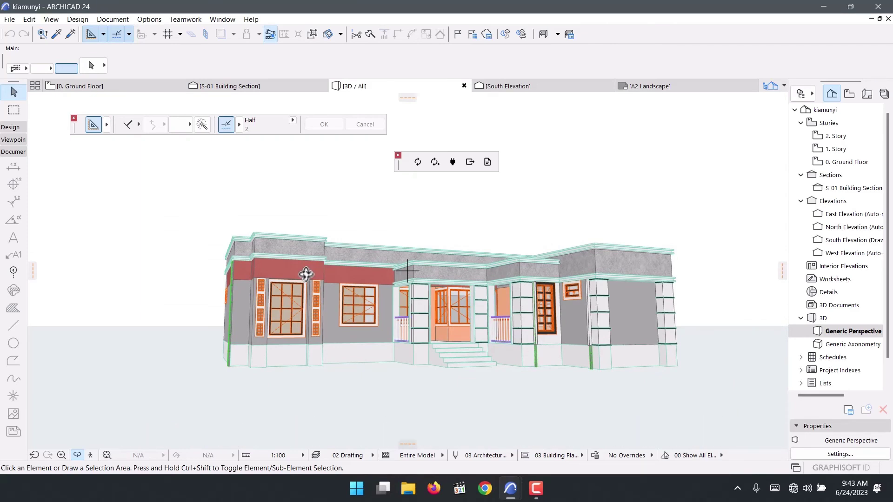
scroll(305, 275, "up", 4)
scroll(306, 274, "down", 2)
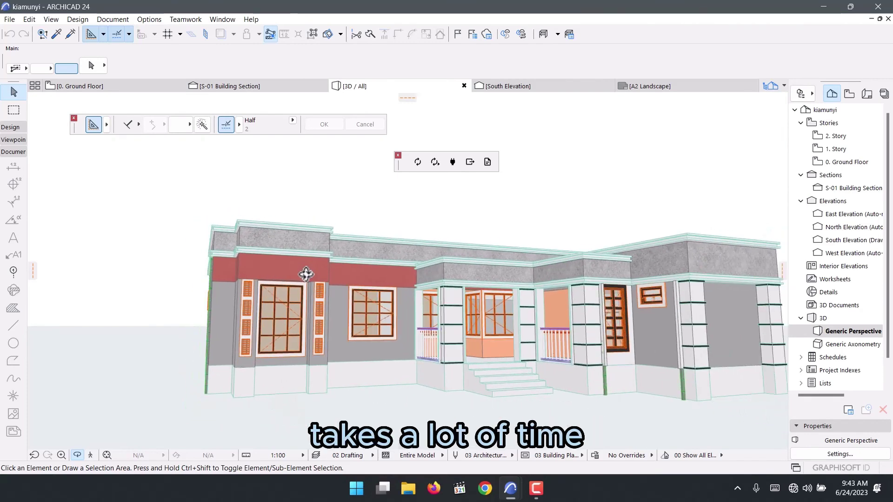
left_click(536, 488)
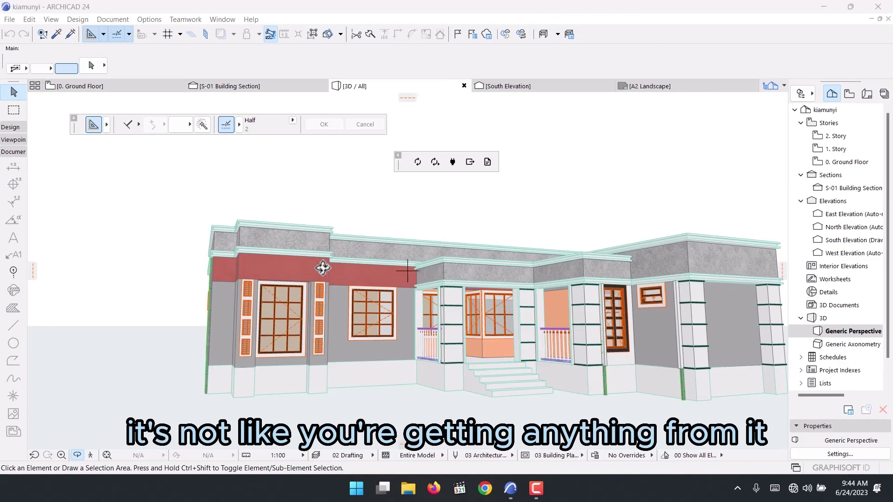
scroll(323, 268, "up", 5)
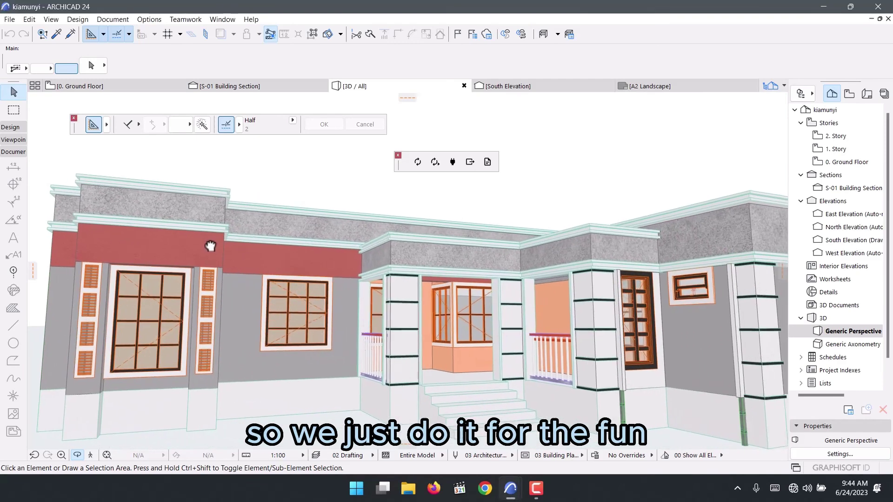
middle_click_drag(322, 266, 210, 247)
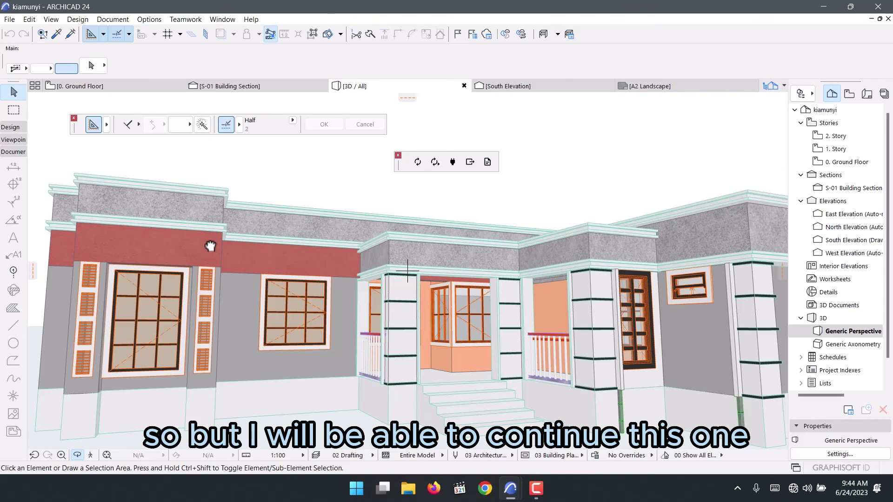
scroll(212, 245, "down", 4)
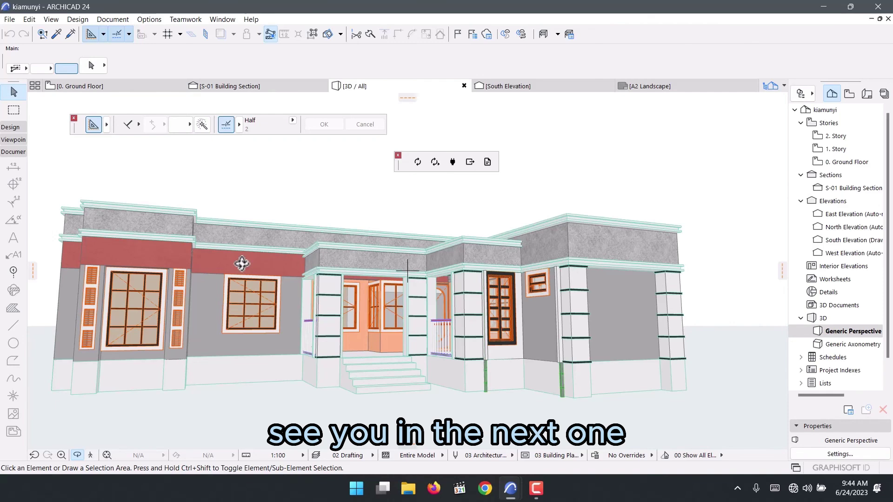
scroll(325, 302, "up", 2)
scroll(324, 303, "up", 1)
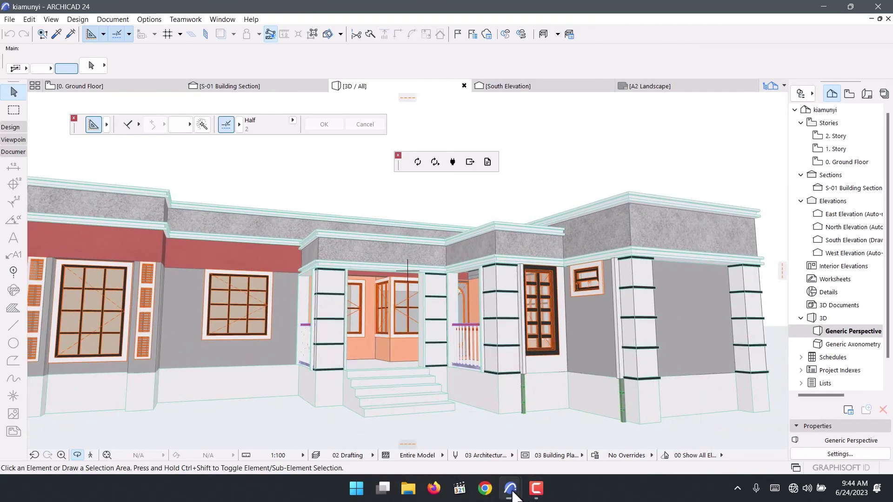
mouse_move(514, 495)
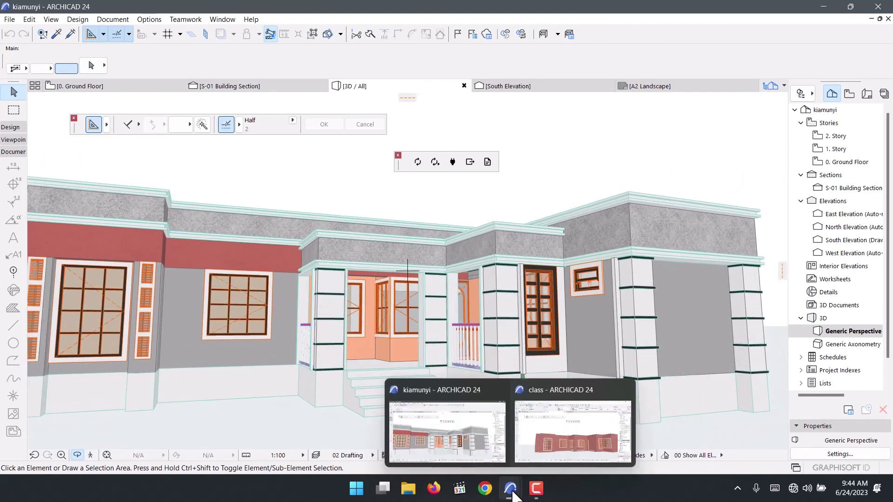
left_click(536, 492)
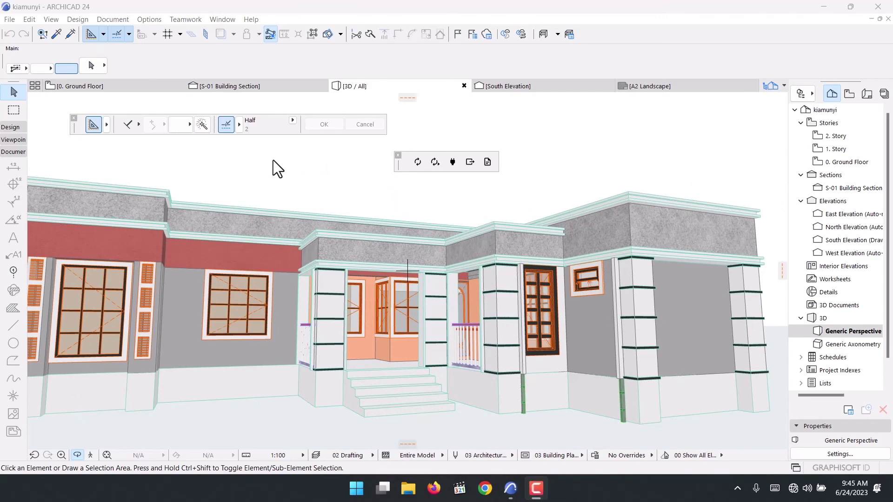